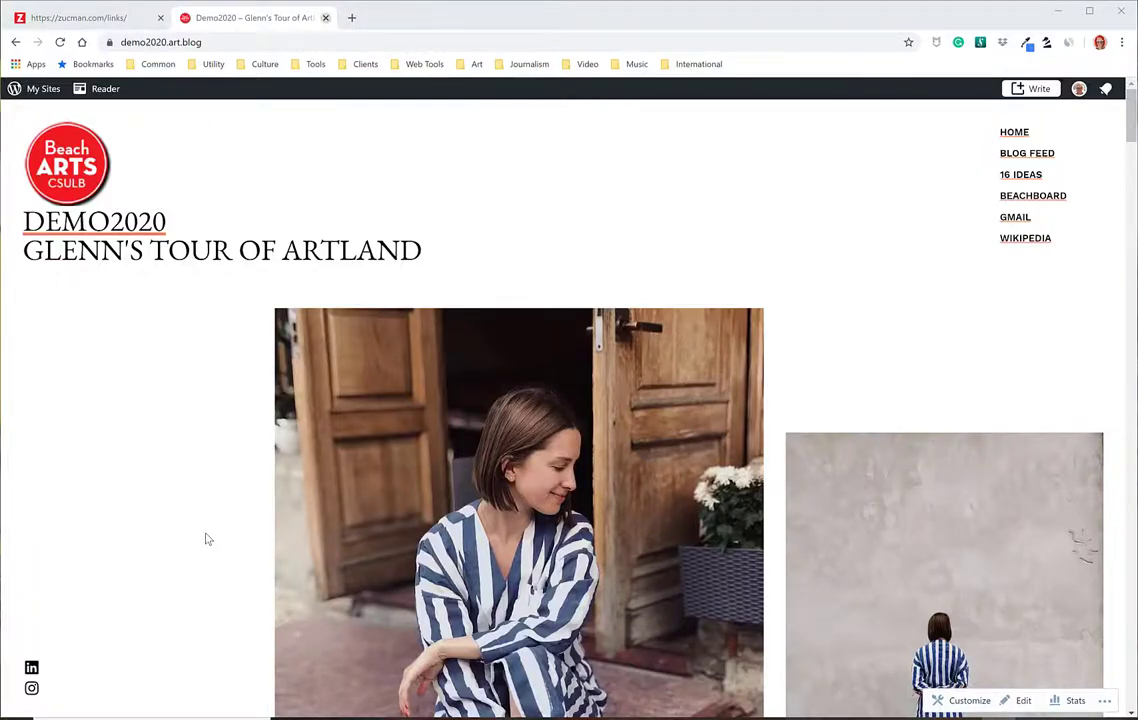
Scroll through the live Demo2020 site to review its Home page.
scroll(560, 236, "down", 20)
scroll(560, 234, "down", 10)
scroll(563, 240, "up", 6)
scroll(563, 240, "up", 10)
scroll(571, 246, "down", 5)
scroll(571, 246, "up", 3)
scroll(571, 248, "down", 2)
scroll(571, 248, "up", 5)
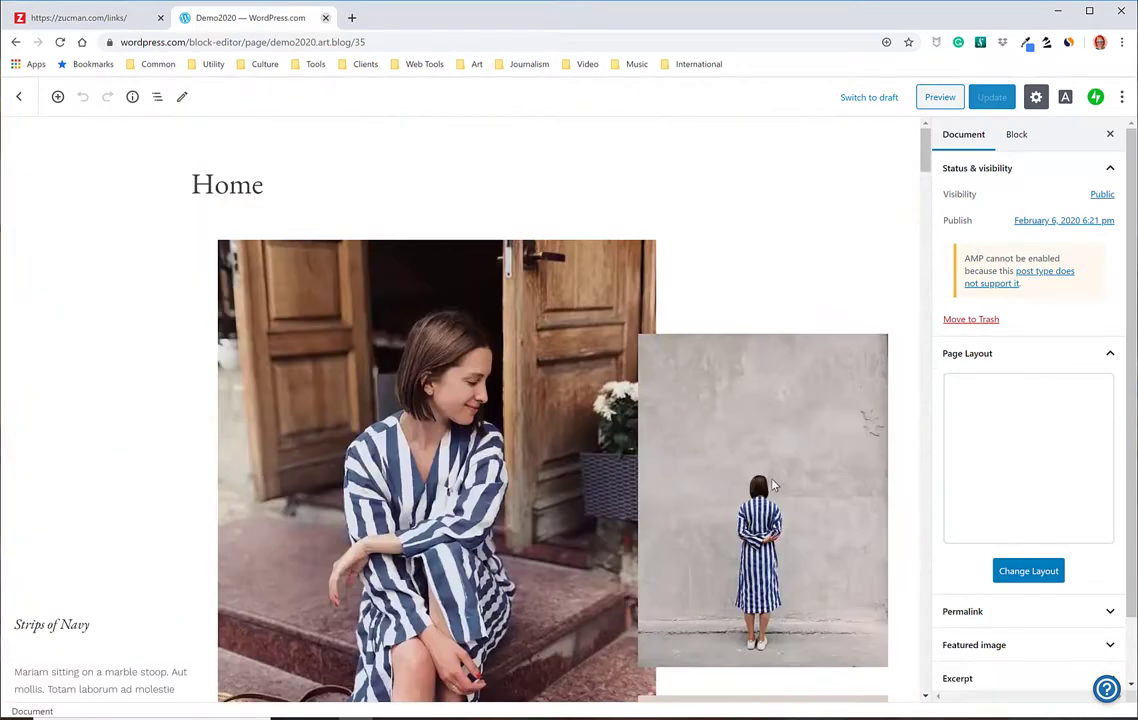
Replace the smaller photo with the Walk of Fame star photo from the Media Library.
left_click(685, 425)
left_click(725, 293)
left_click(719, 327)
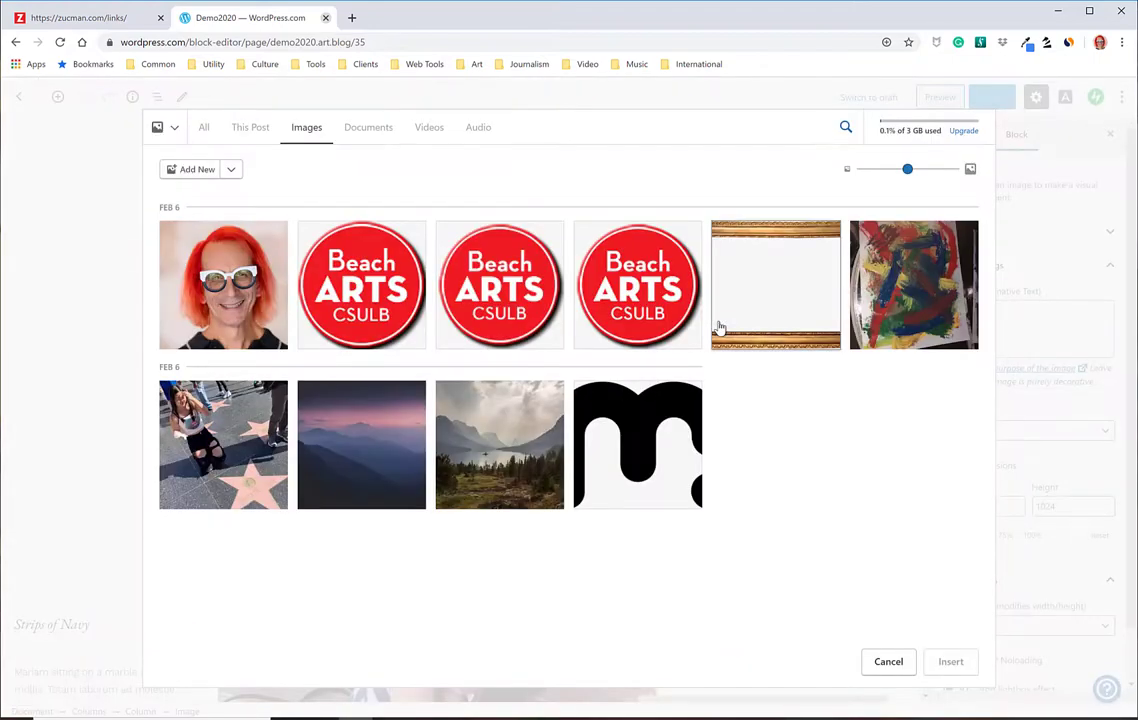
left_click(201, 400)
left_click(957, 664)
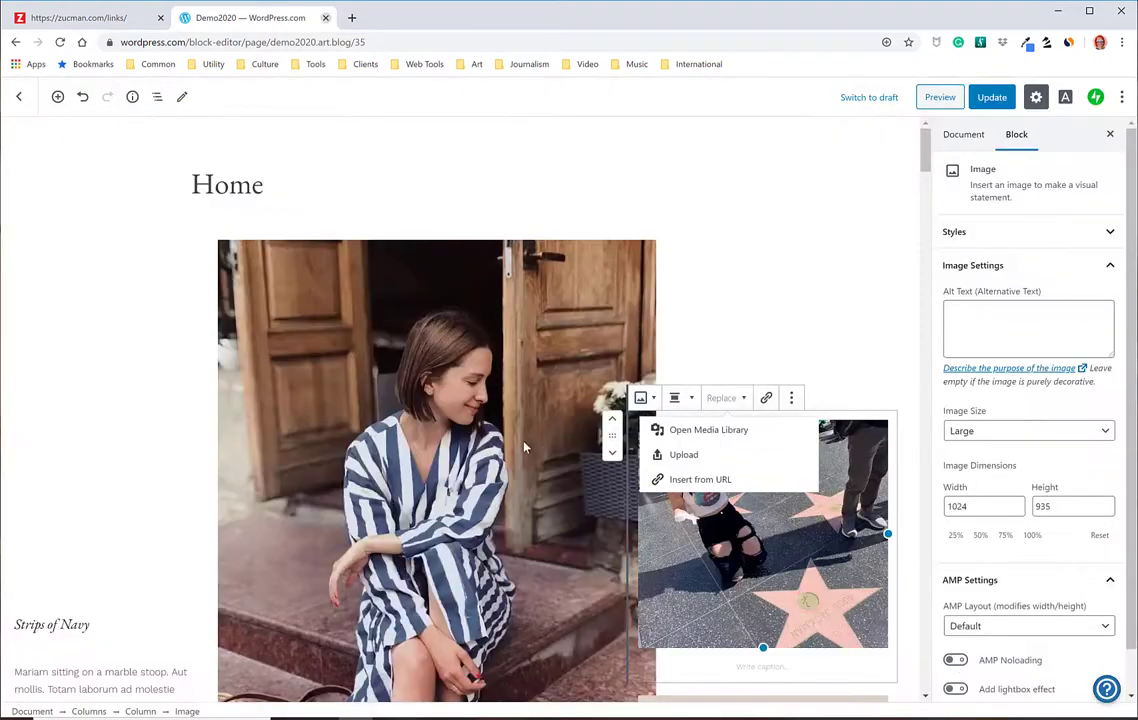
Replace the striped-dress photo with the colourful painting and select the Strips of Navy description text.
left_click(480, 449)
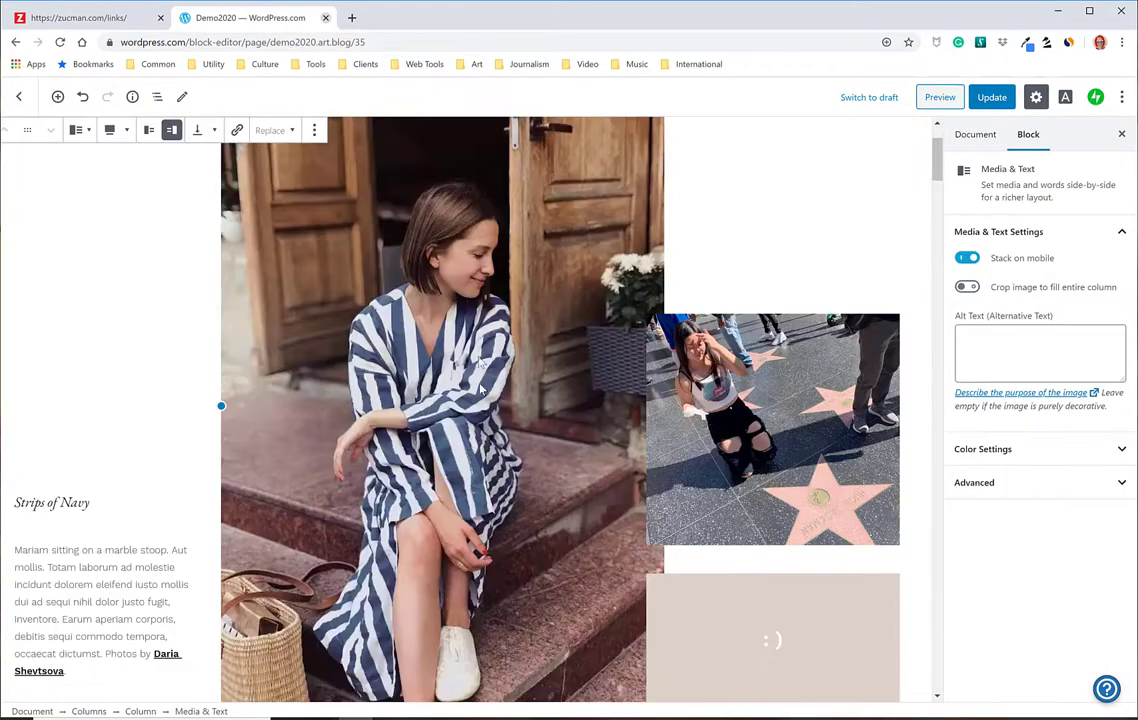
left_click(268, 130)
left_click(270, 165)
left_click(897, 290)
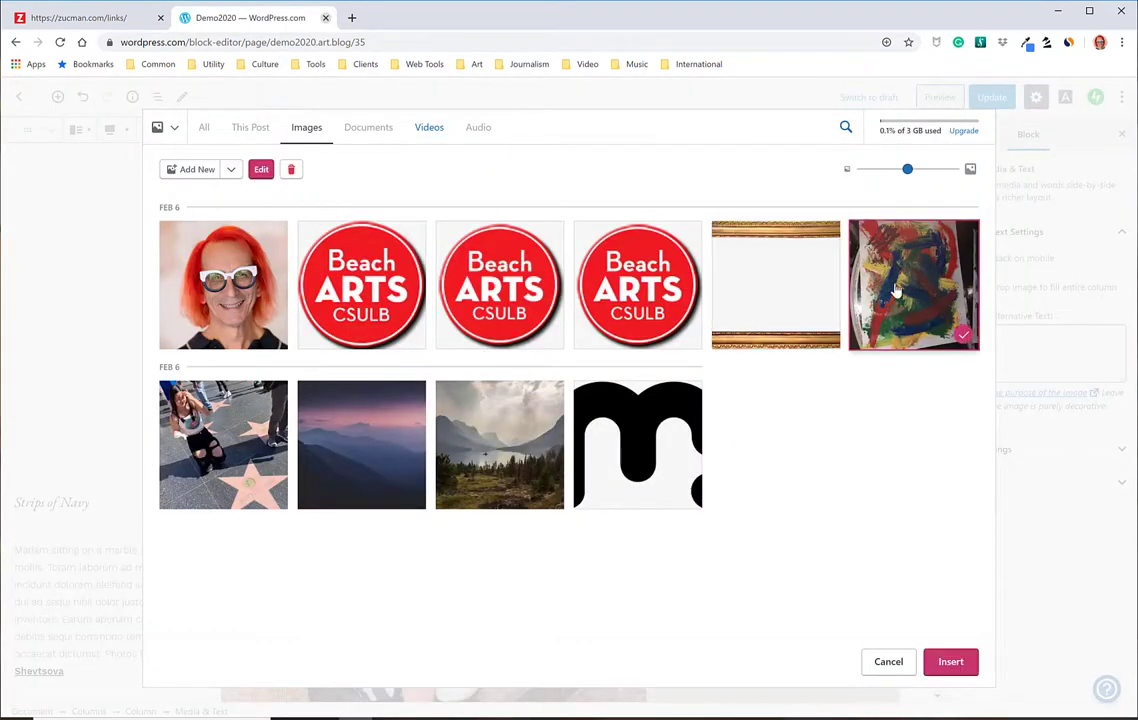
left_click(951, 663)
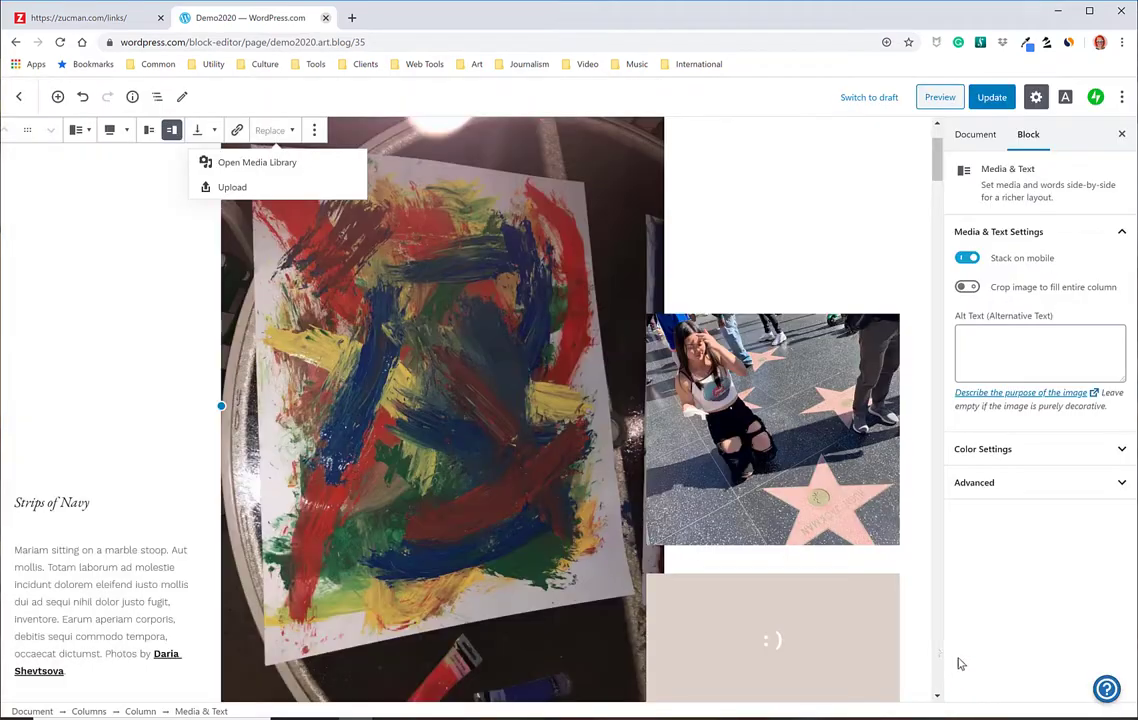
left_click(83, 578)
left_click_drag(47, 567, 100, 653)
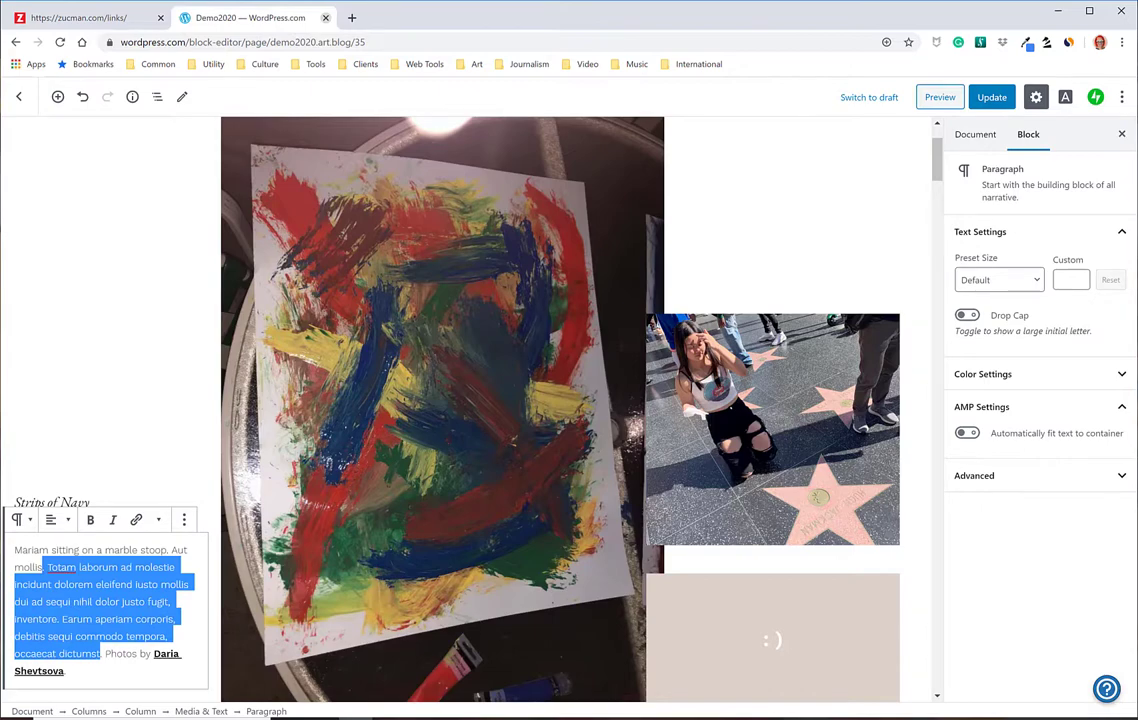
Inspect the Walk of Fame star photo's link settings, then close them.
left_click(90, 437)
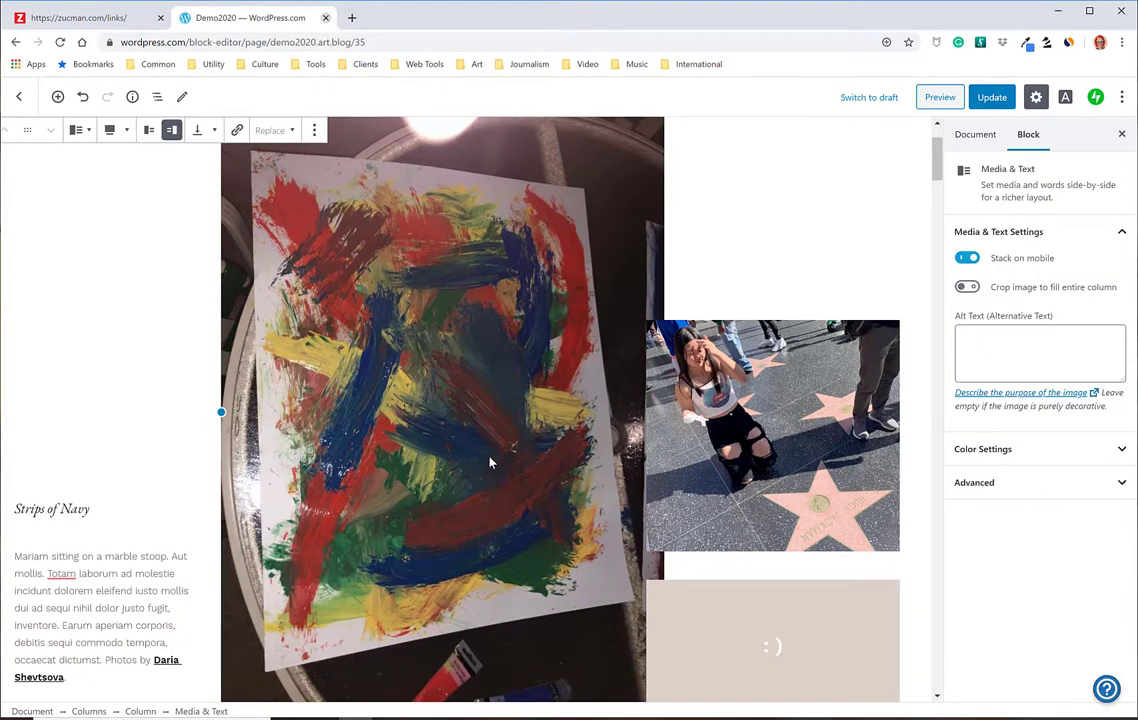
scroll(490, 462, "up", 1)
scroll(490, 462, "down", 5)
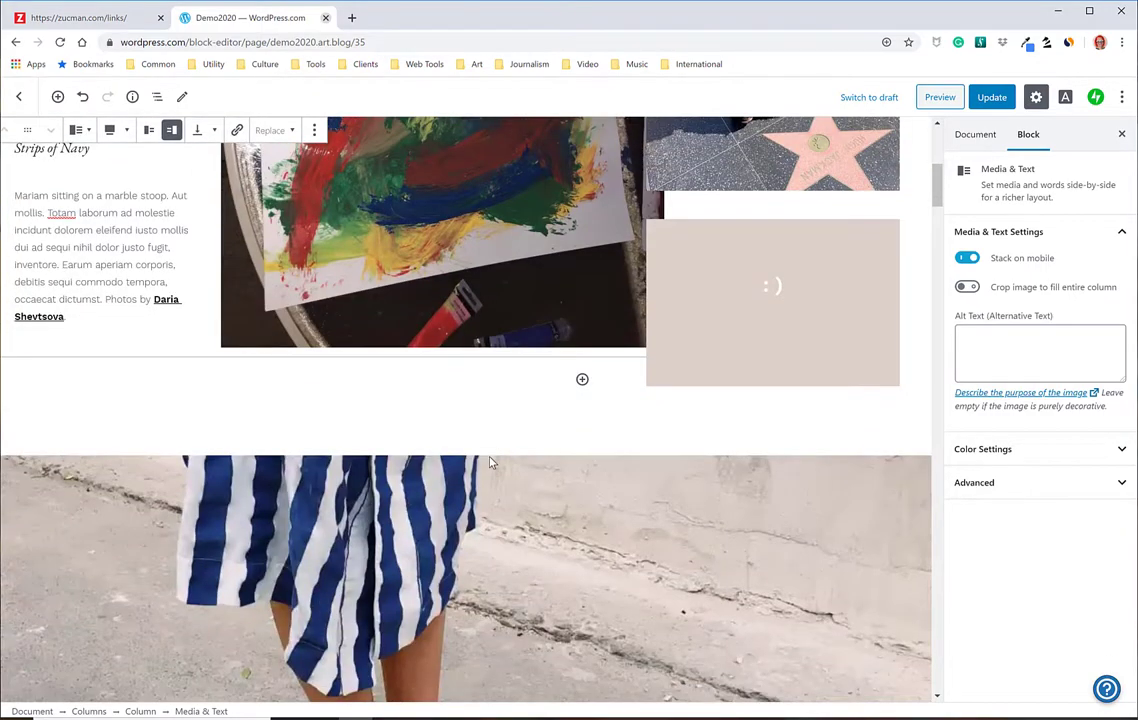
scroll(490, 462, "up", 5)
left_click(762, 544)
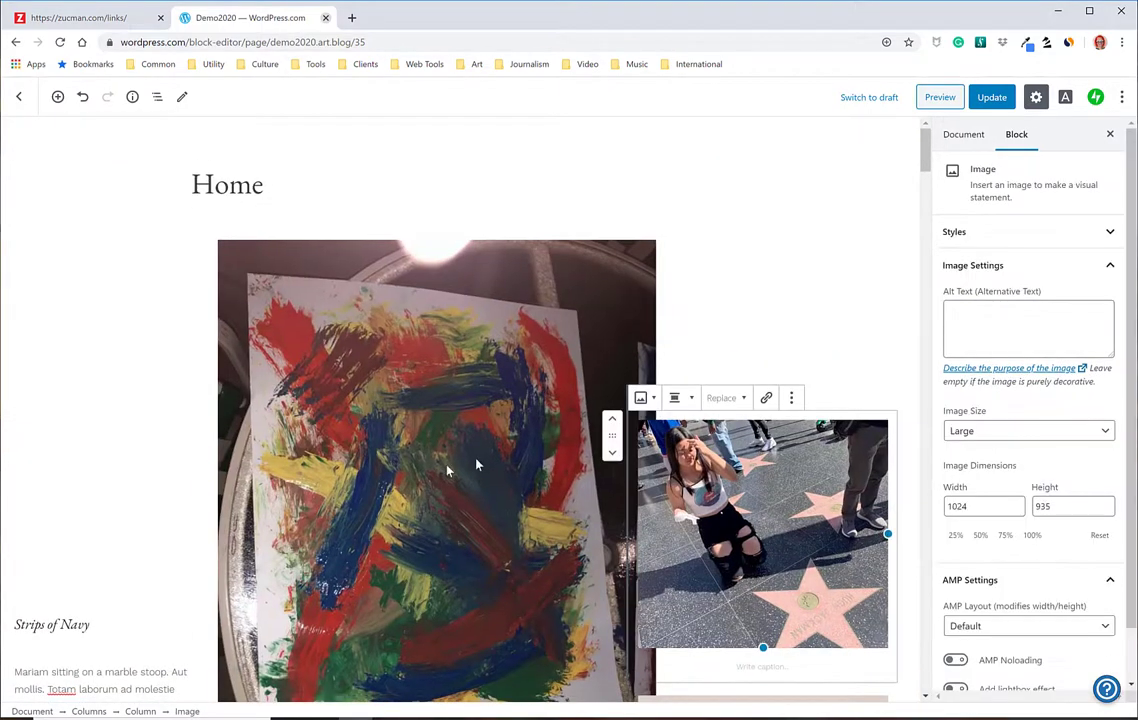
left_click(766, 398)
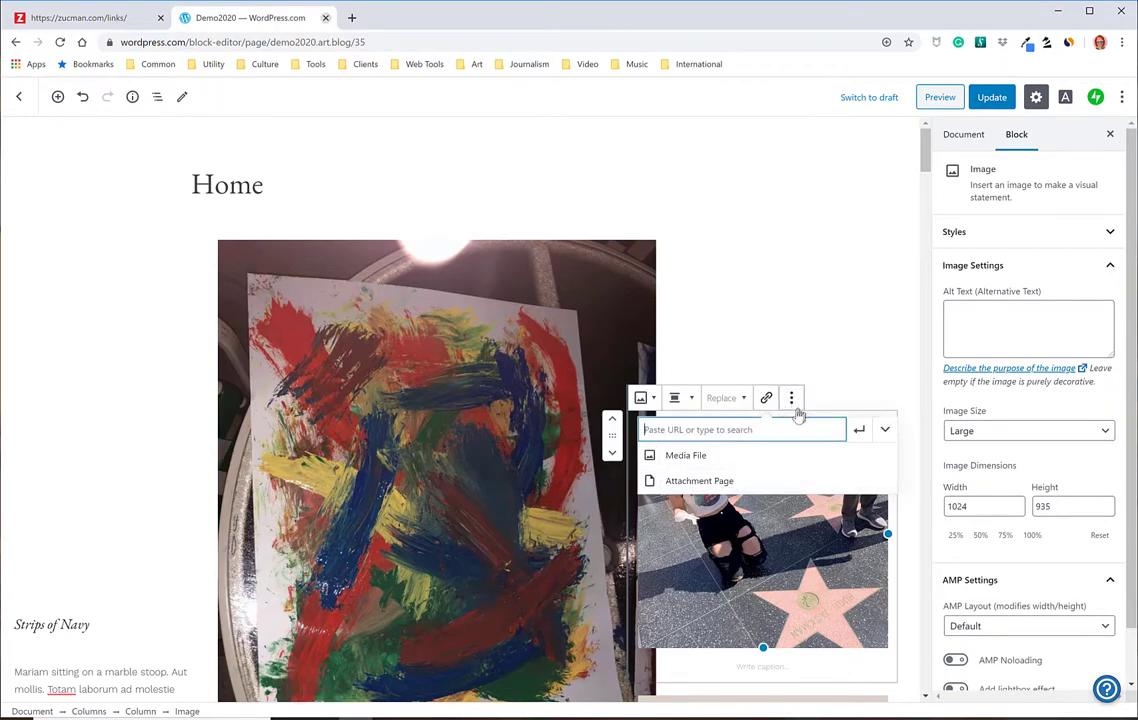
left_click(855, 358)
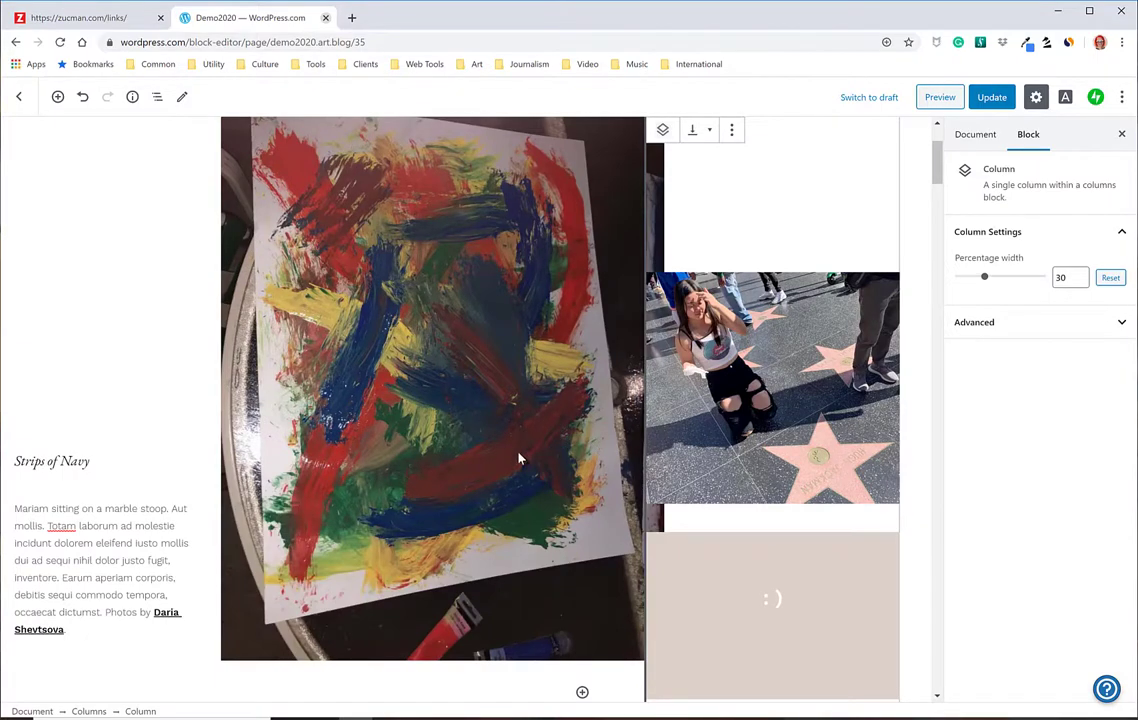
Leave the editor for the dashboard, discarding the unsaved changes.
scroll(514, 465, "up", 3)
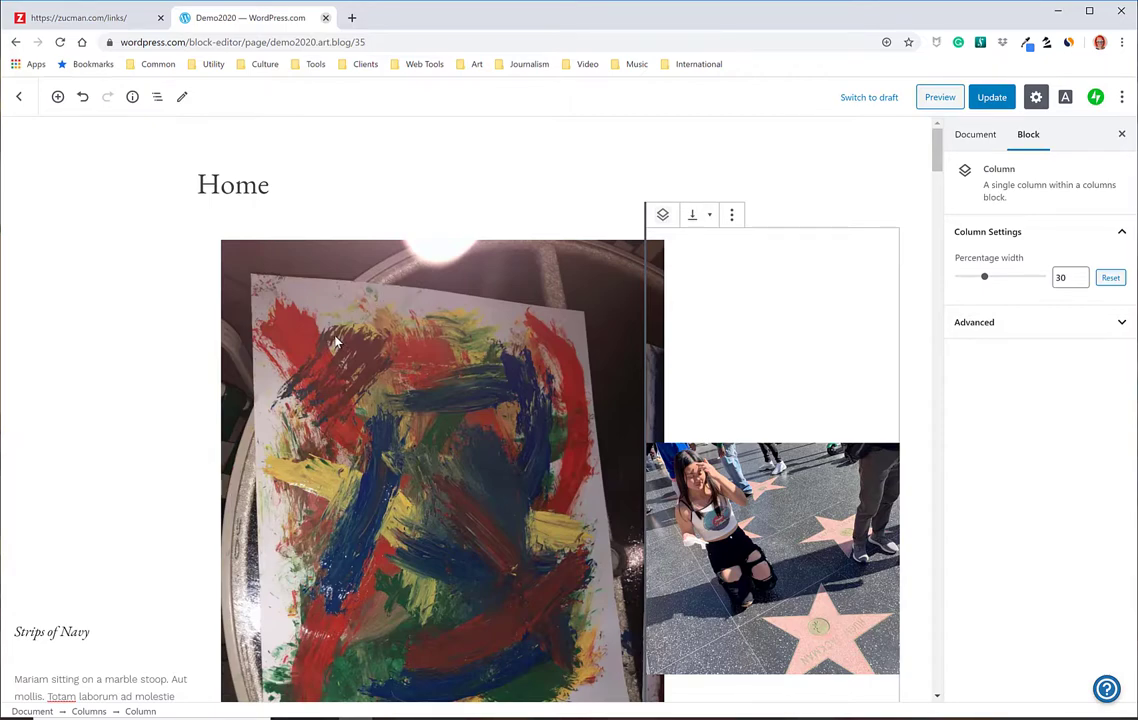
scroll(343, 364, "down", 5)
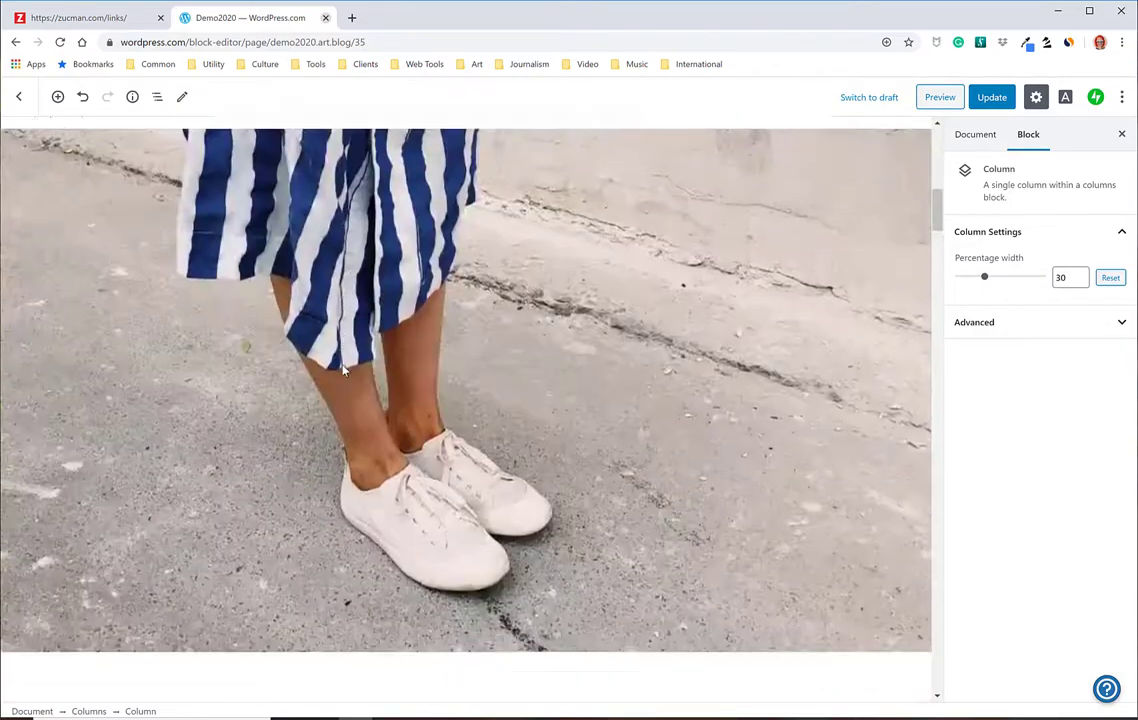
scroll(343, 366, "up", 5)
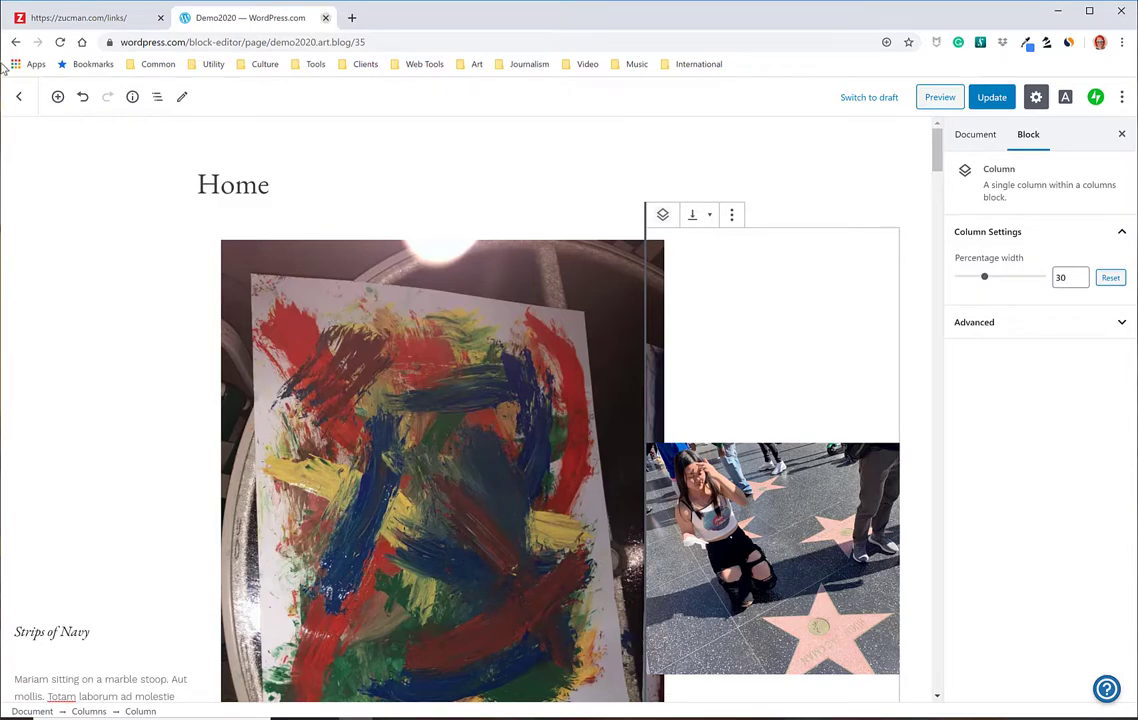
left_click(20, 100)
left_click(638, 130)
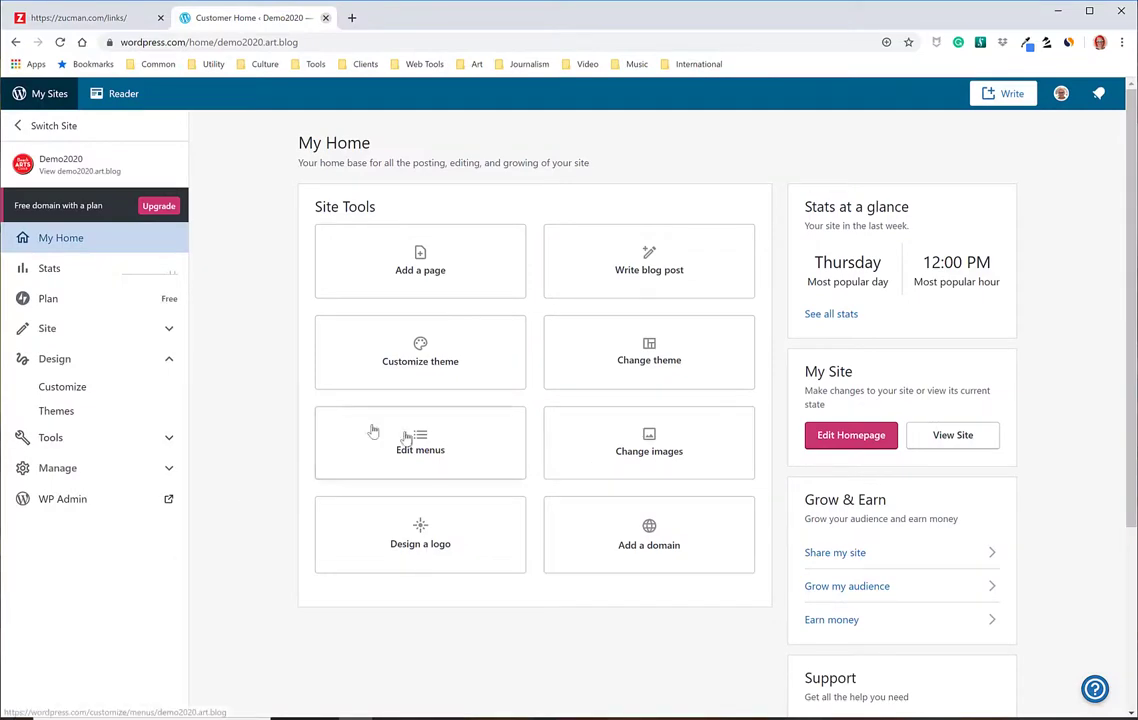
Open Design > Themes, show all themes and scroll to the Advanced Themes search.
left_click(68, 418)
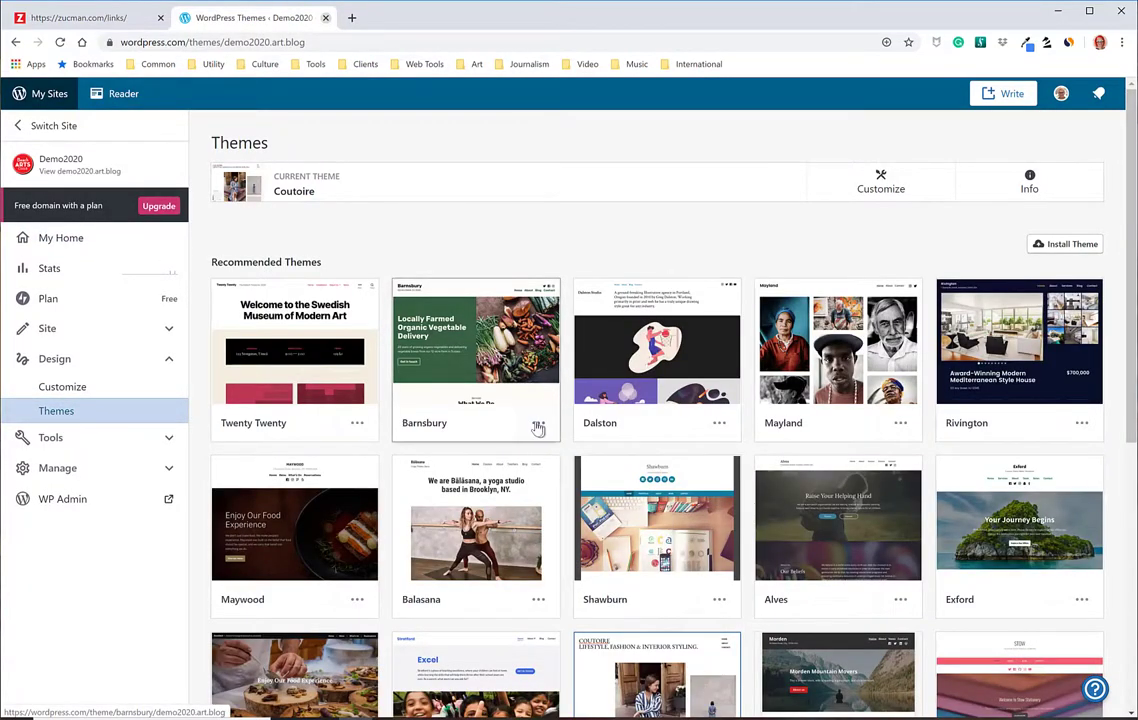
scroll(550, 360, "down", 5)
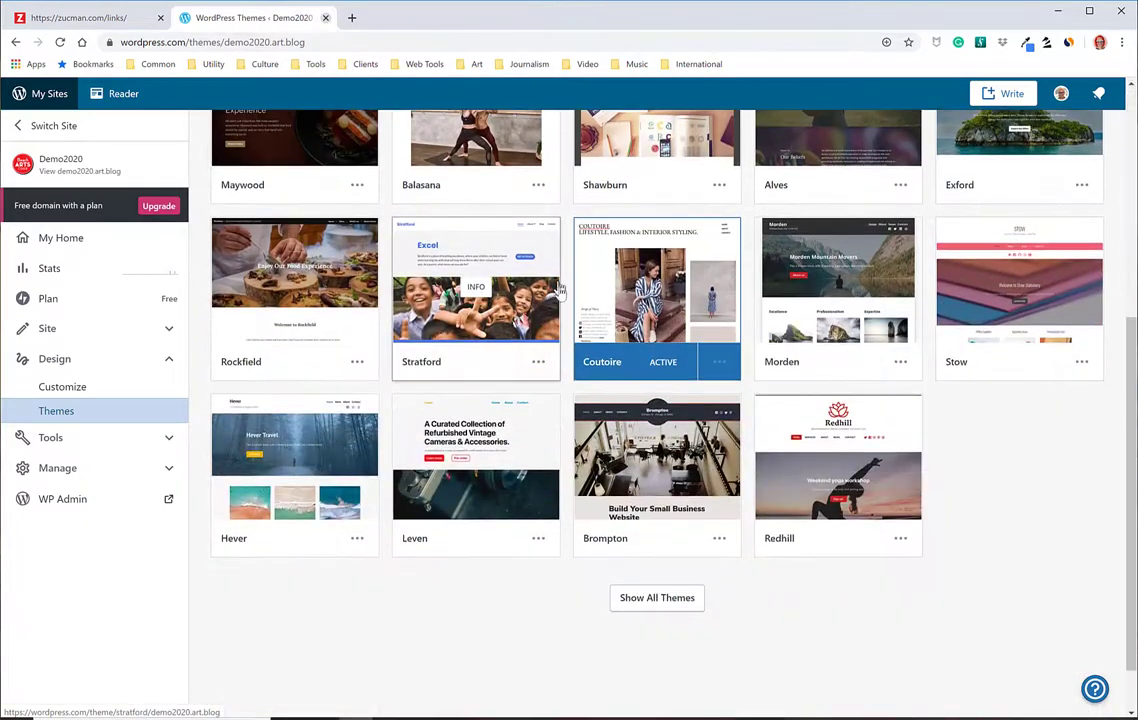
left_click(658, 603)
scroll(615, 586, "down", 5)
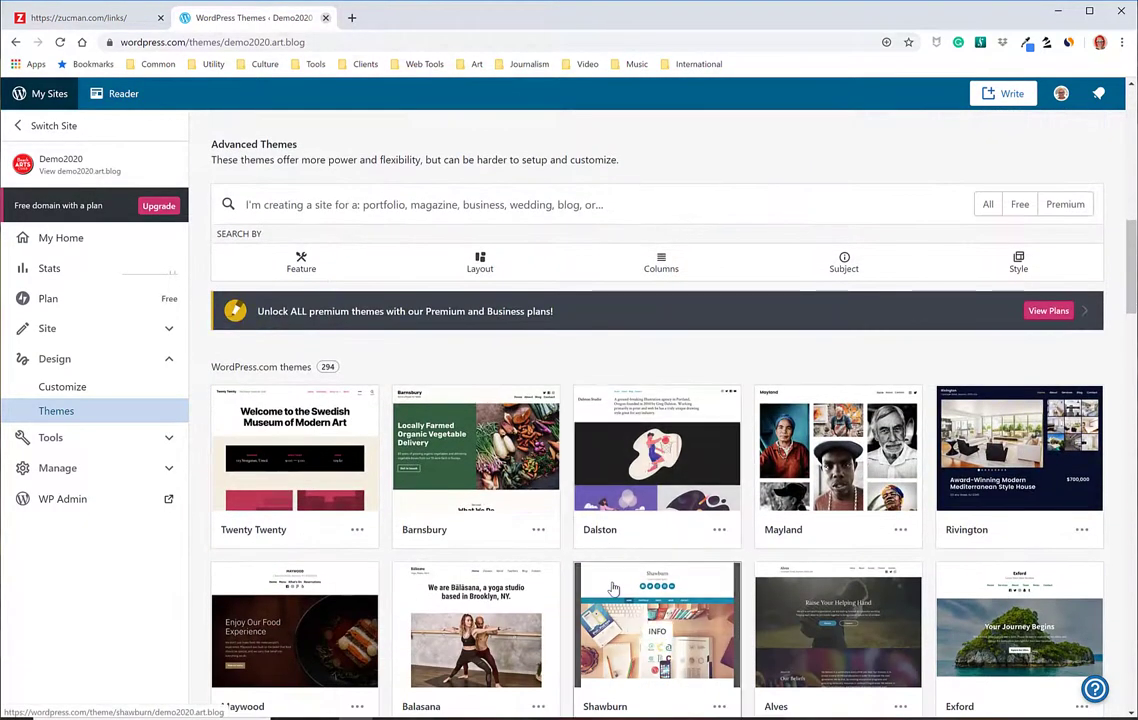
scroll(613, 587, "down", 8)
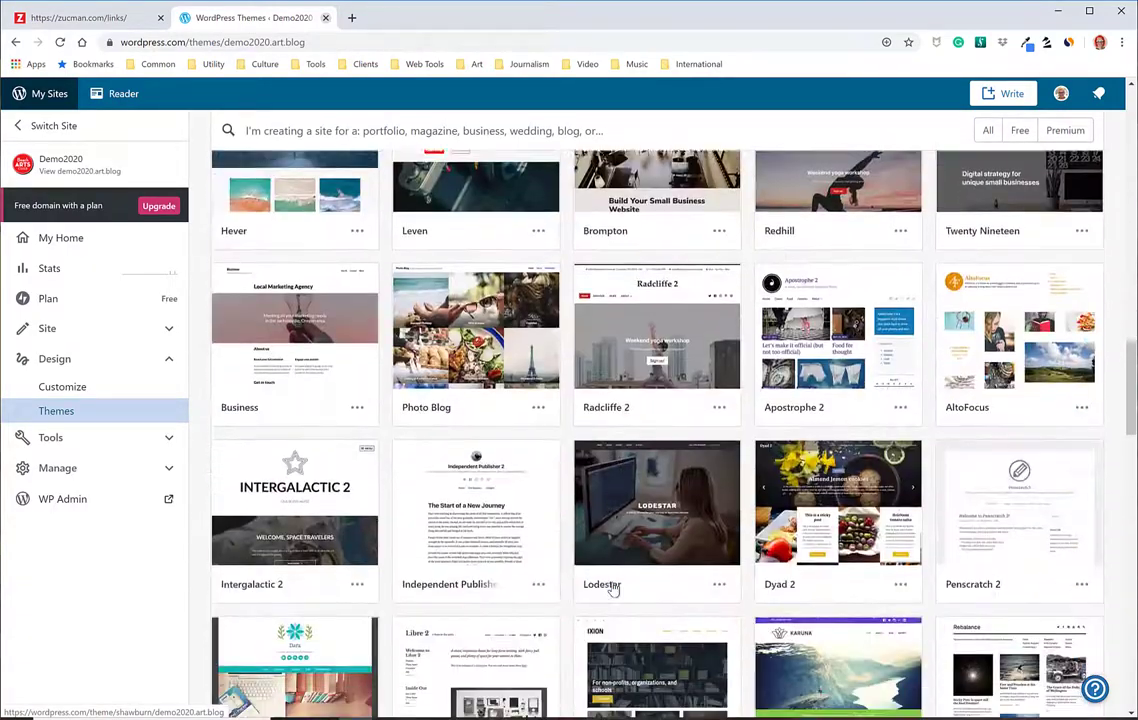
scroll(612, 590, "up", 6)
scroll(611, 590, "up", 10)
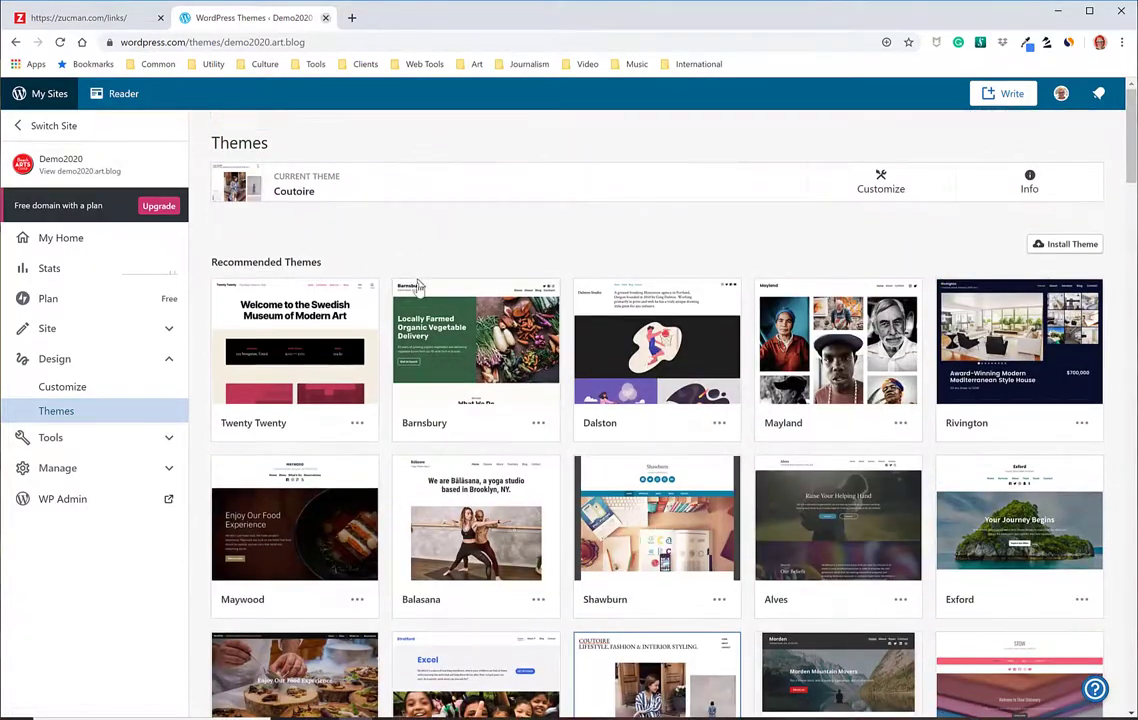
scroll(450, 335, "down", 8)
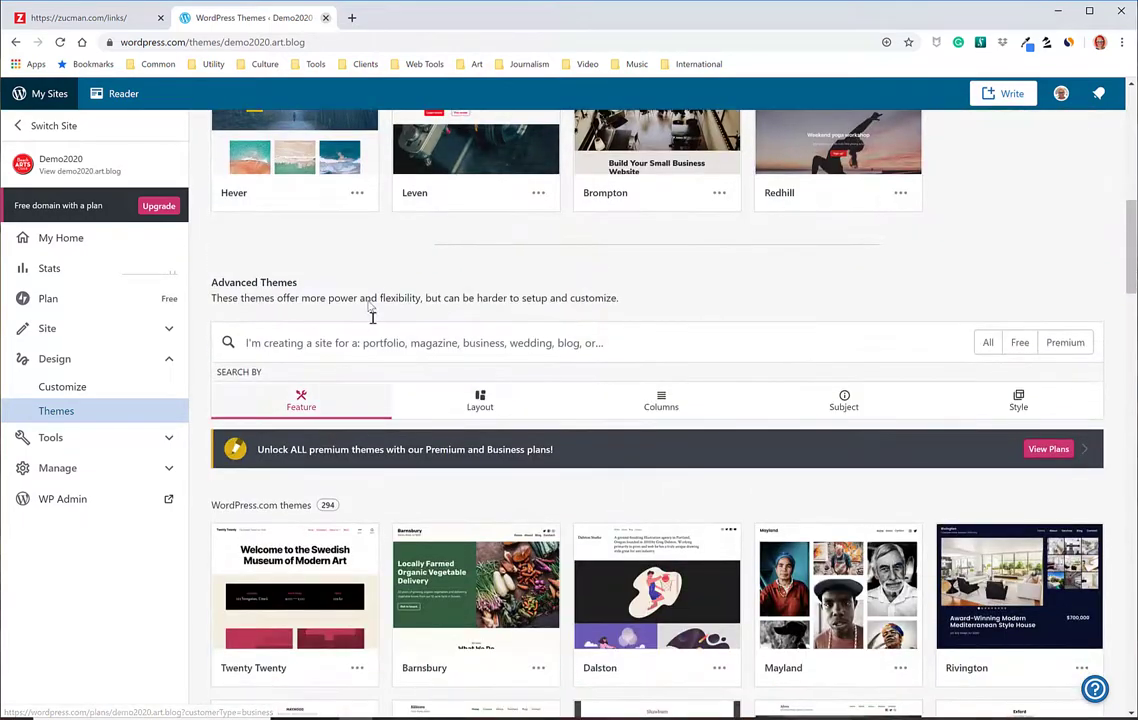
left_click(356, 335)
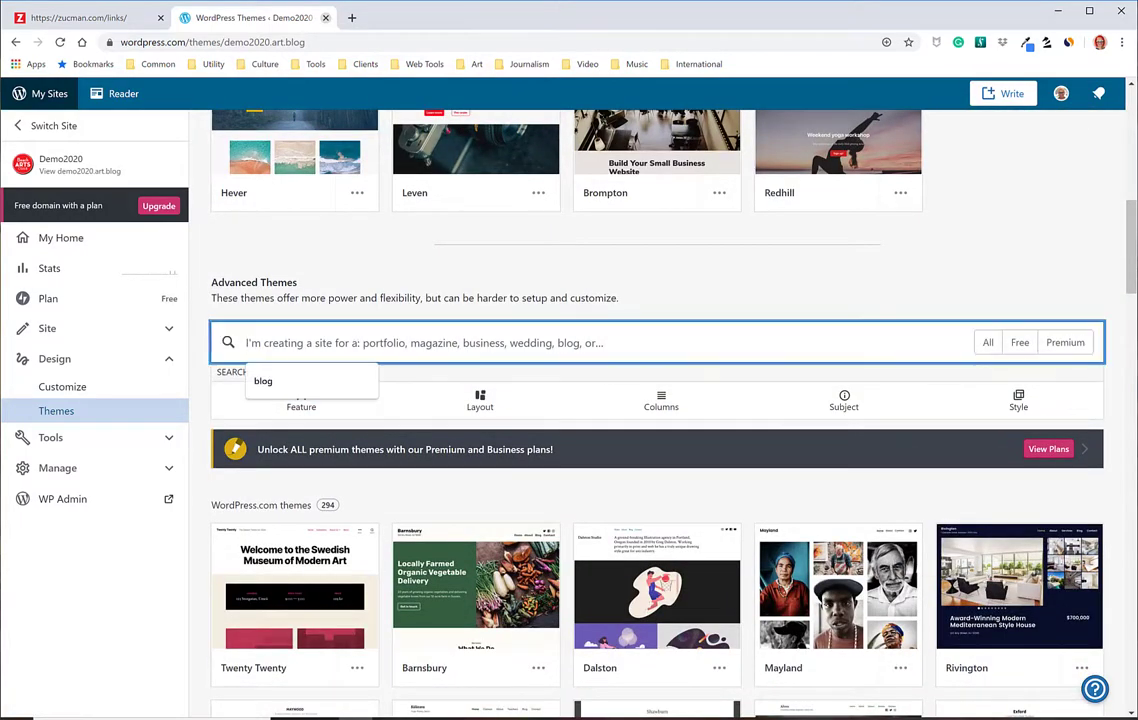
left_click(335, 381)
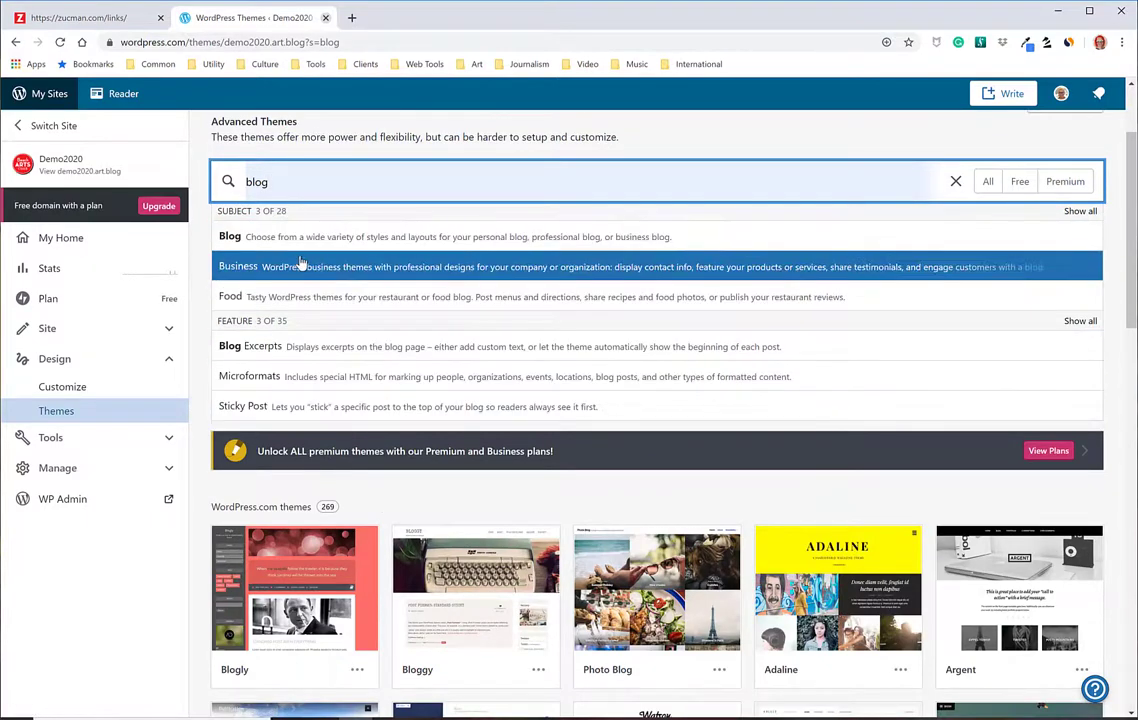
left_click(289, 244)
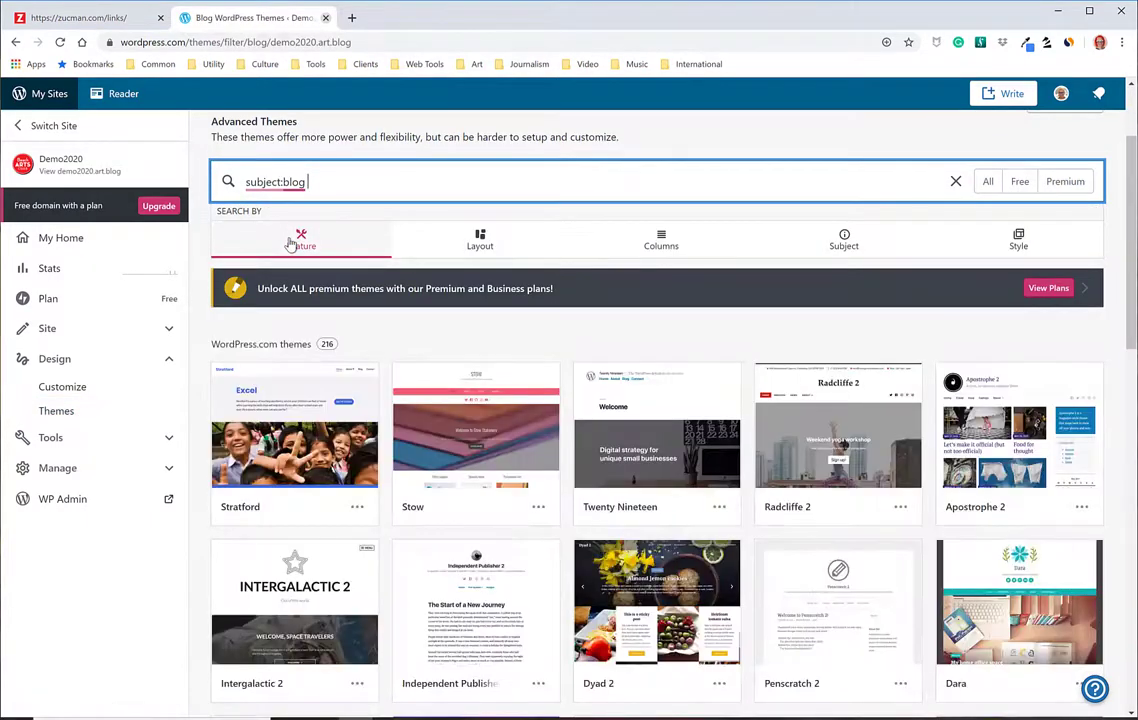
left_click(1018, 182)
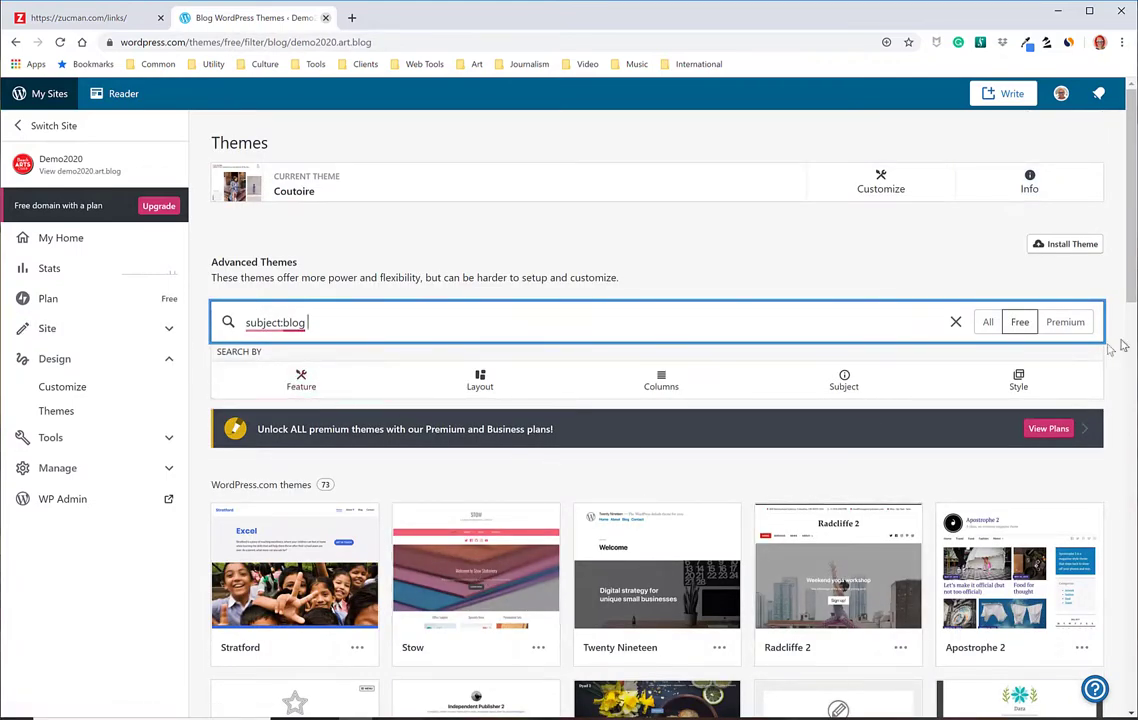
left_click(955, 323)
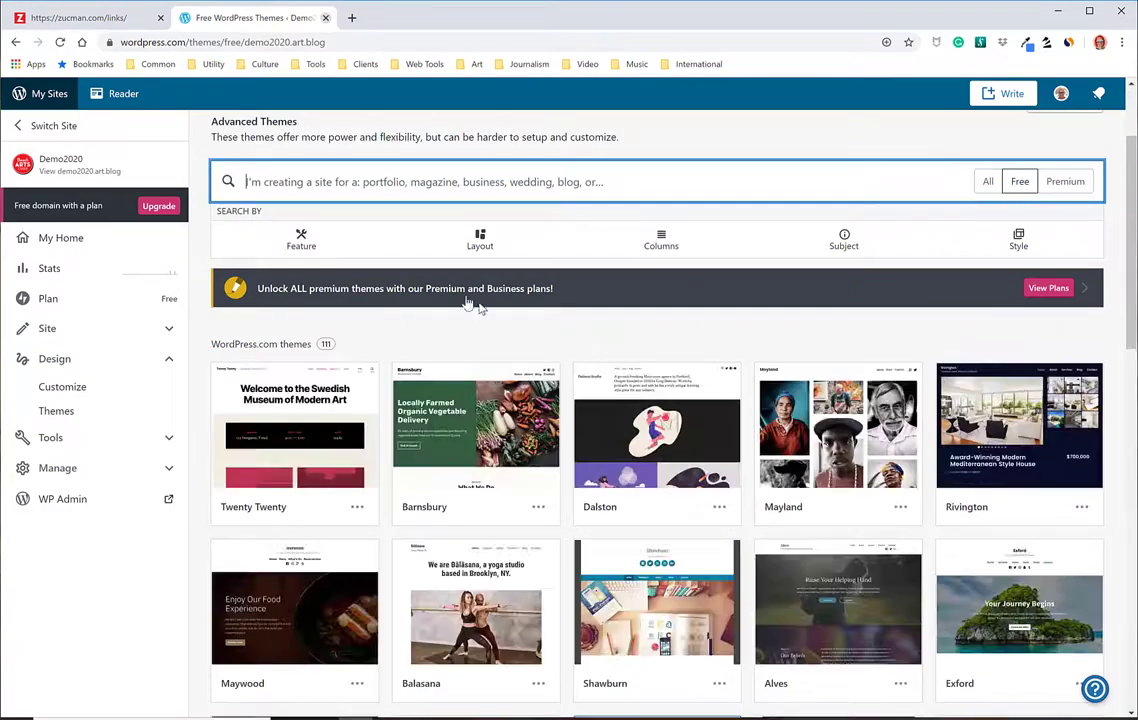
left_click(301, 243)
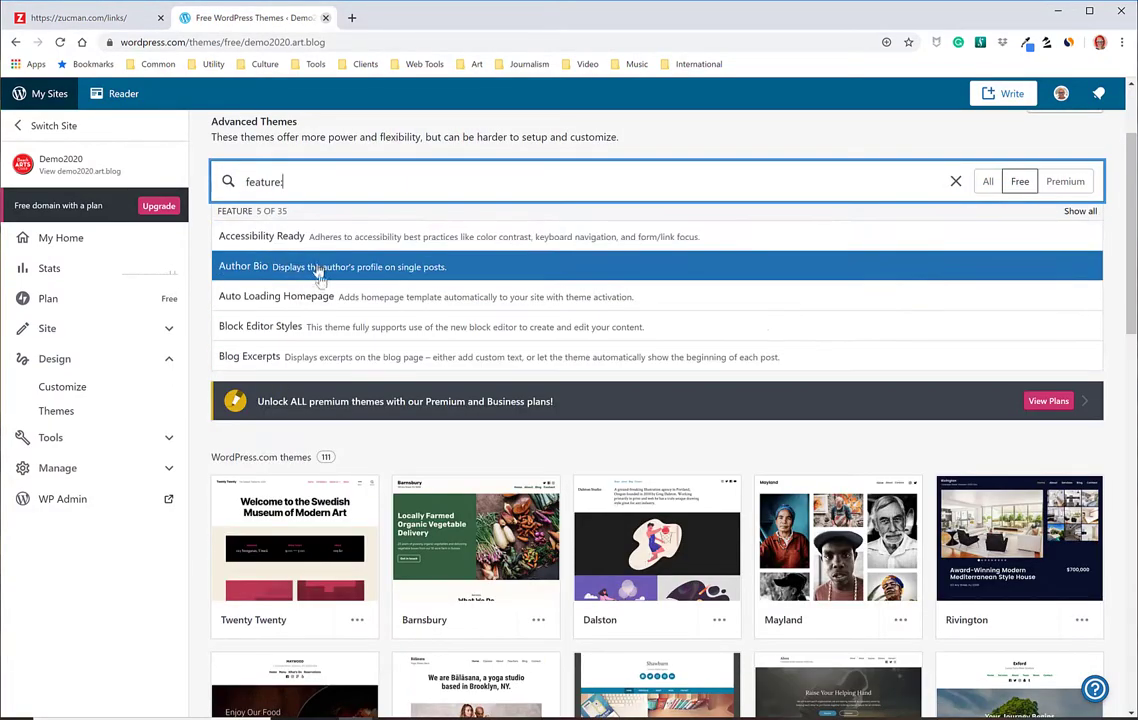
left_click(955, 181)
left_click(482, 238)
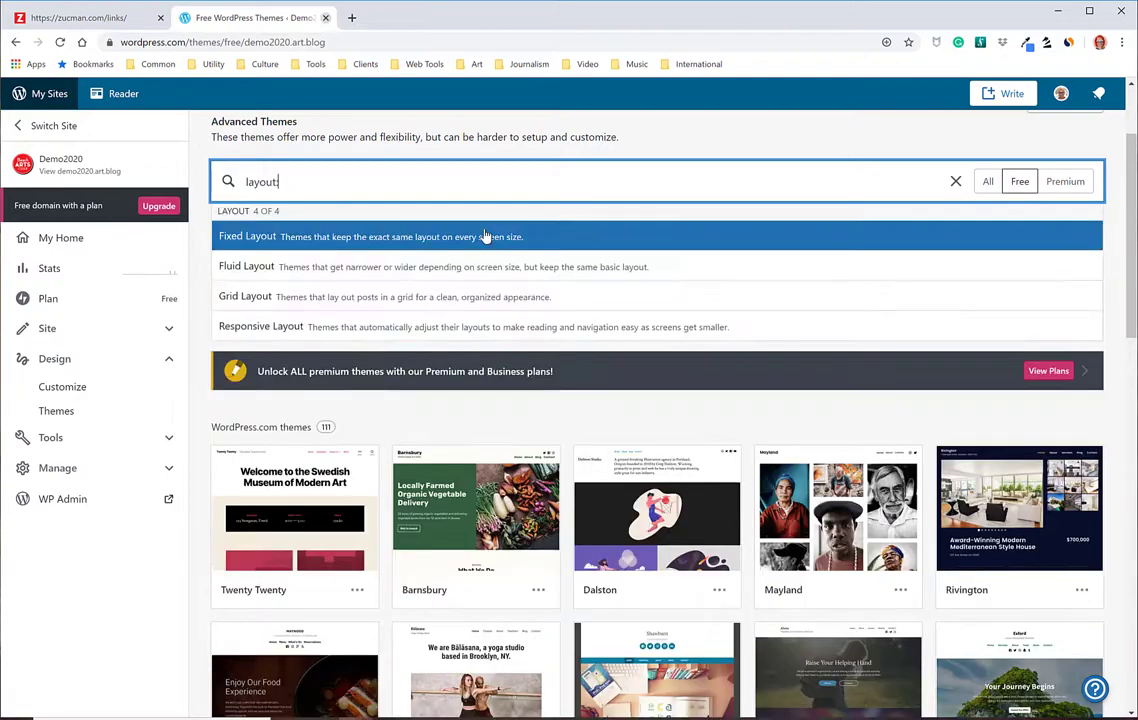
left_click(955, 181)
left_click(655, 237)
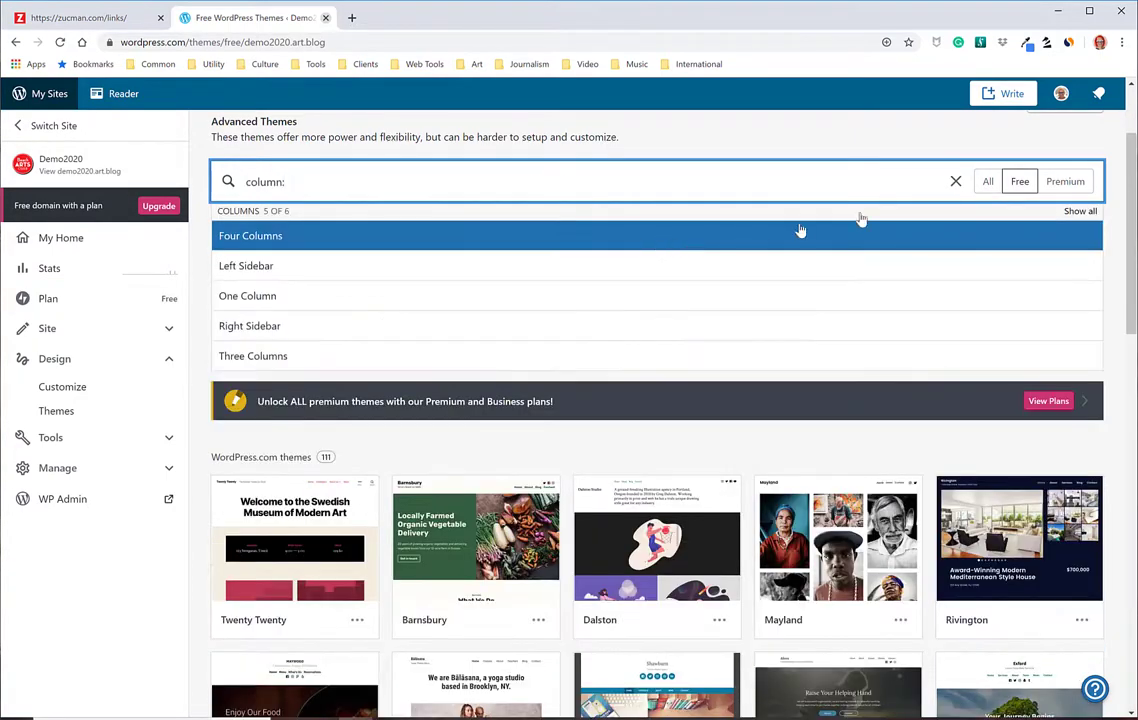
left_click(955, 181)
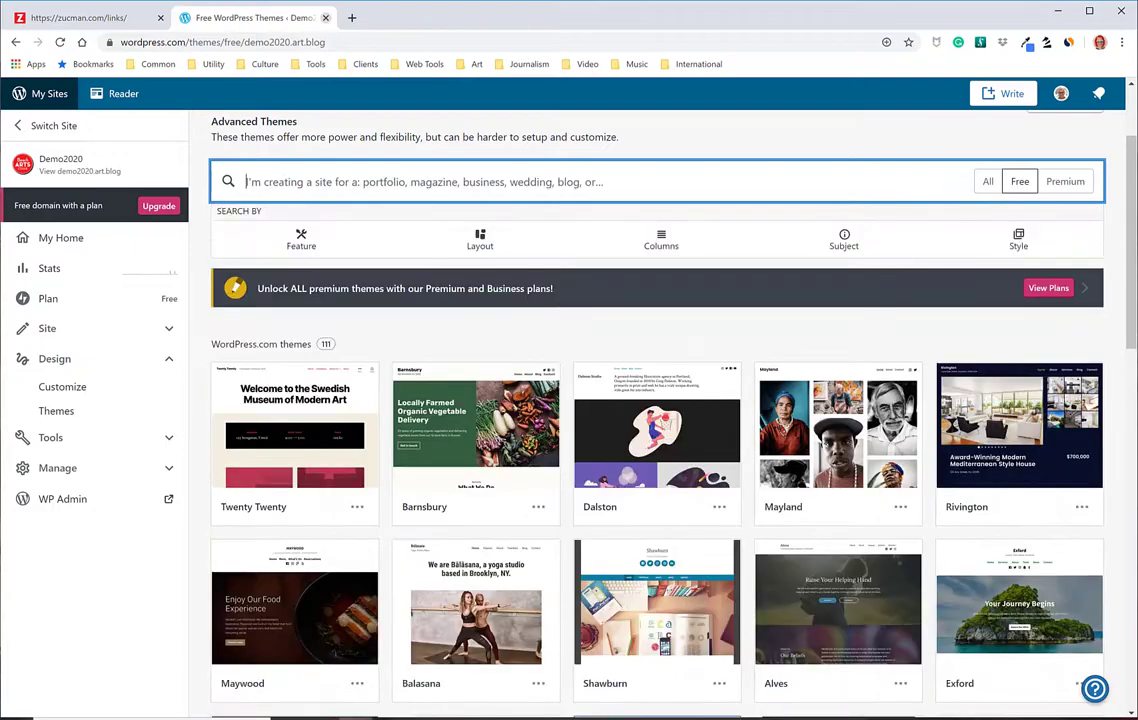
left_click(850, 243)
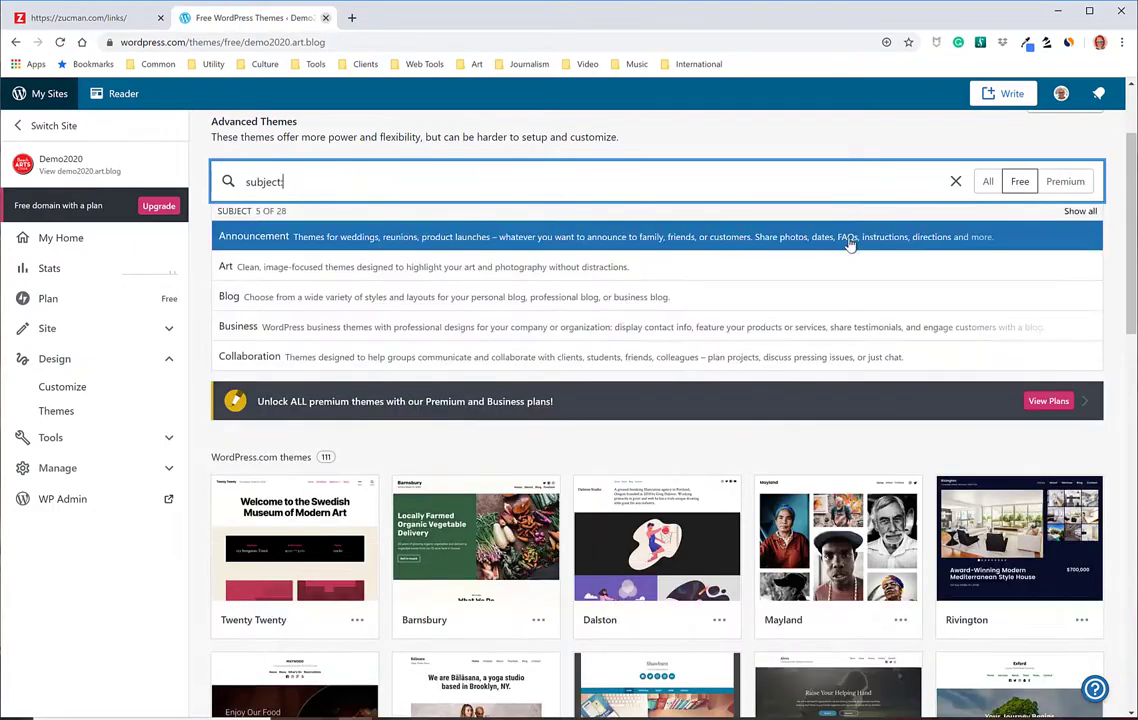
left_click(955, 181)
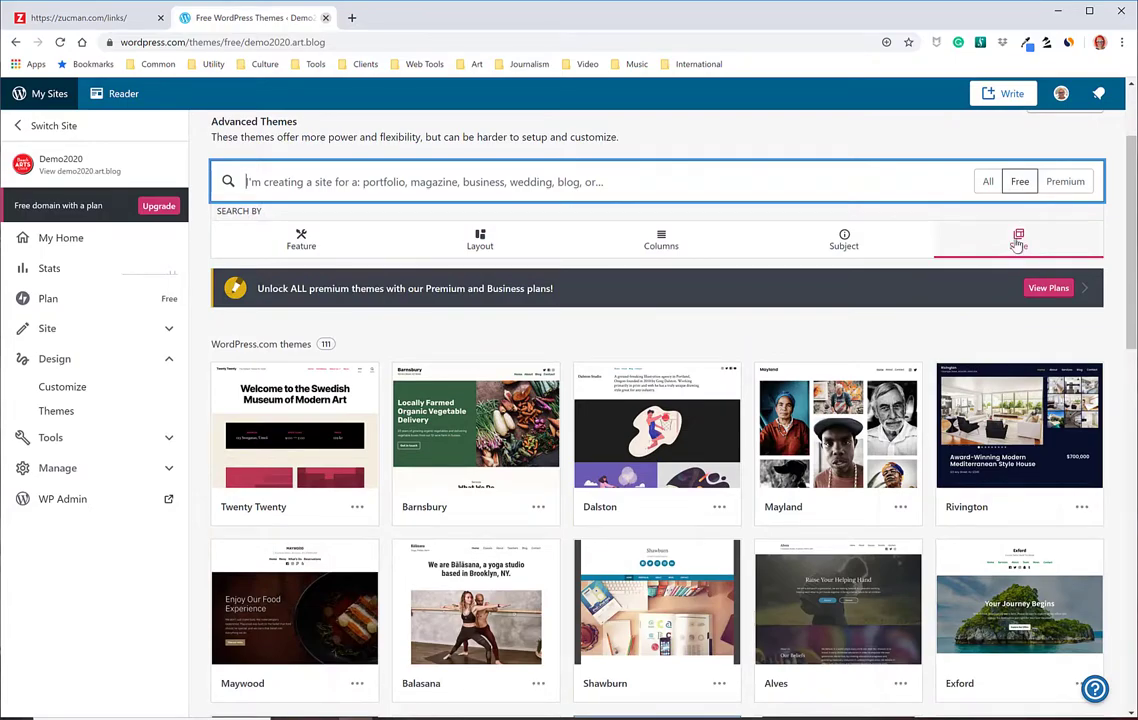
left_click(1018, 243)
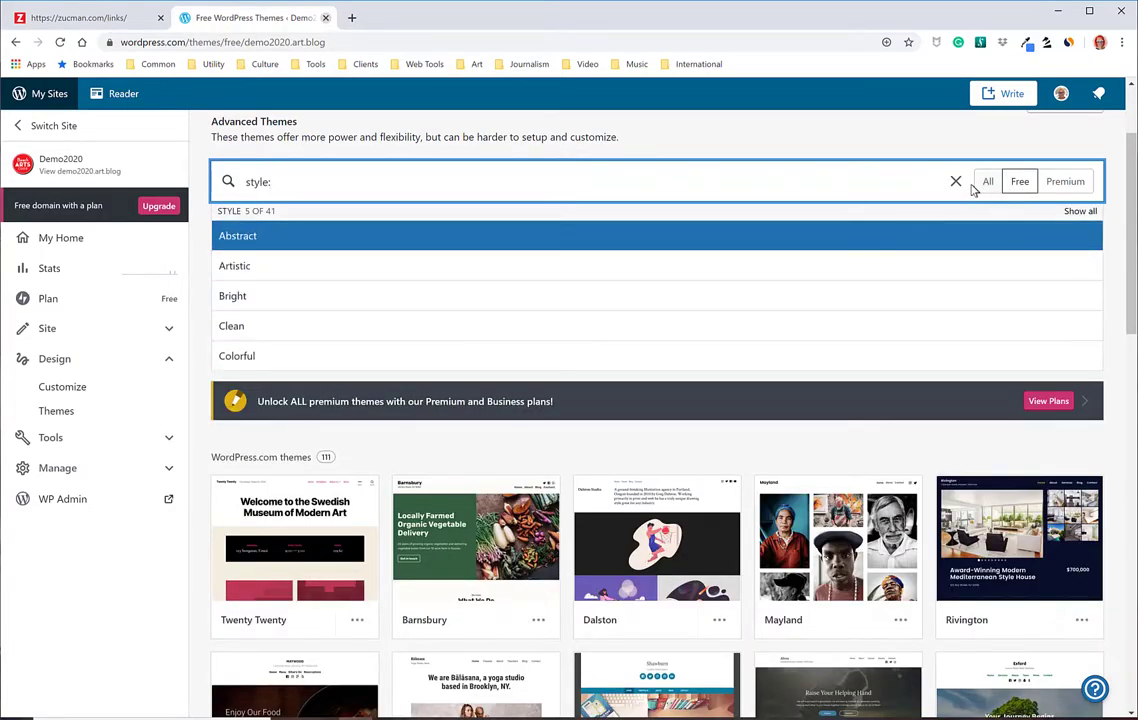
scroll(800, 300, "down", 5)
scroll(795, 216, "up", 7)
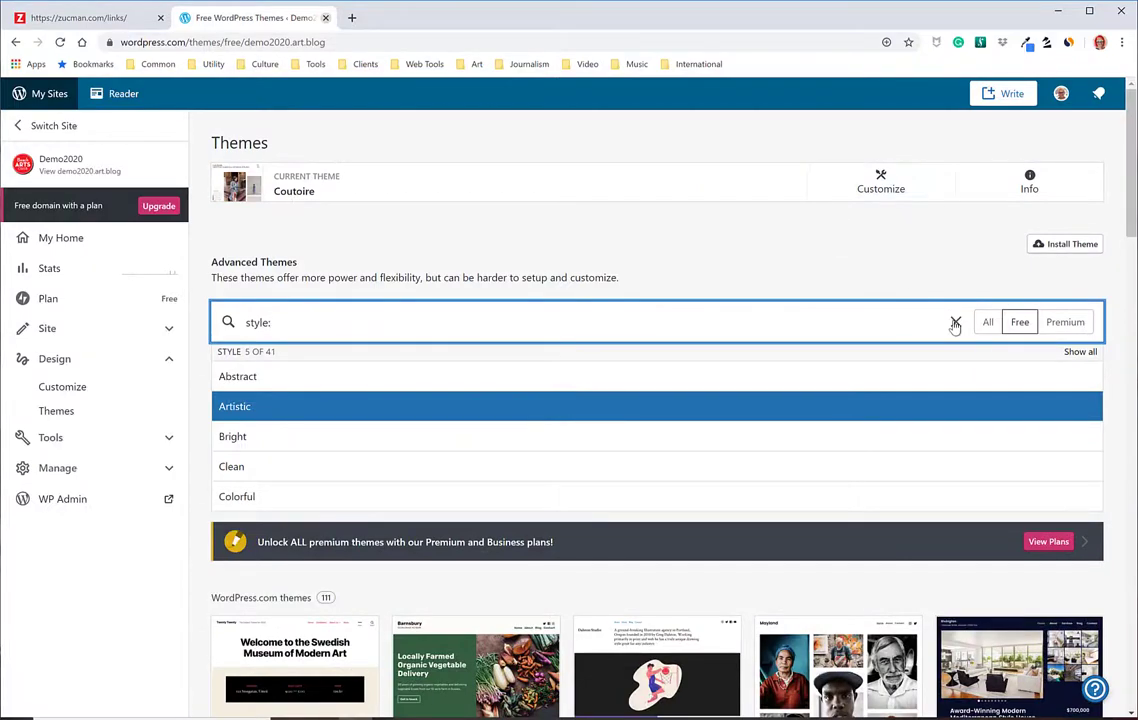
left_click(955, 323)
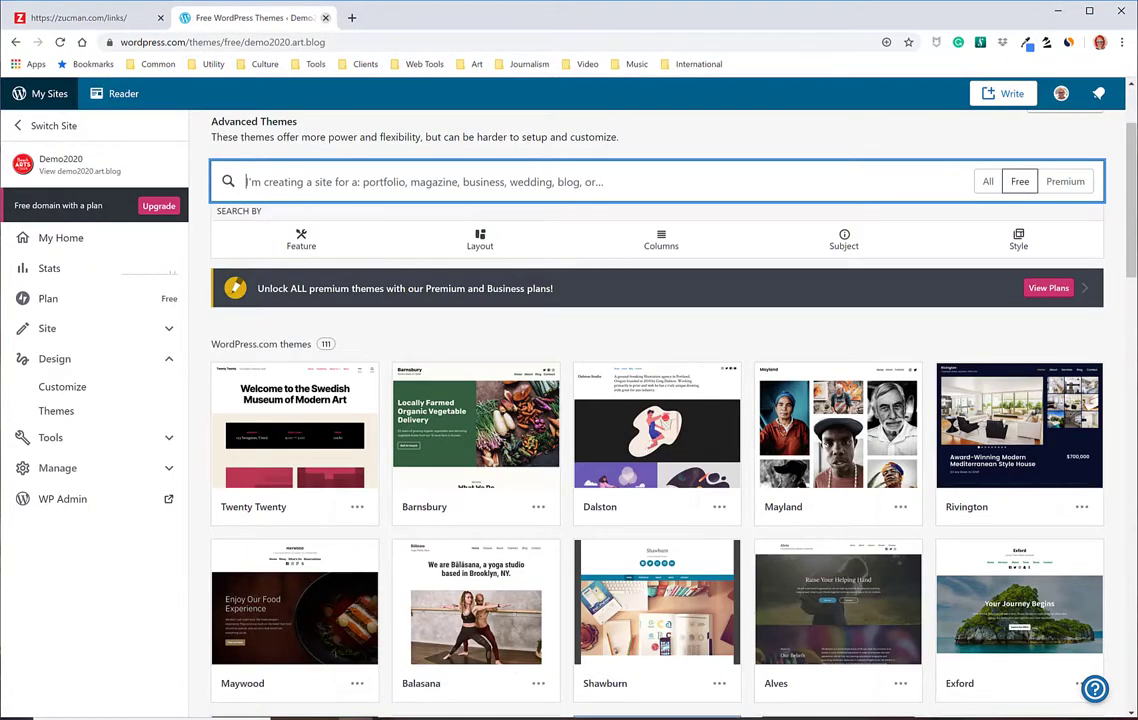
Search themes for 'photos' and open the Photos theme's details page.
type("photos")
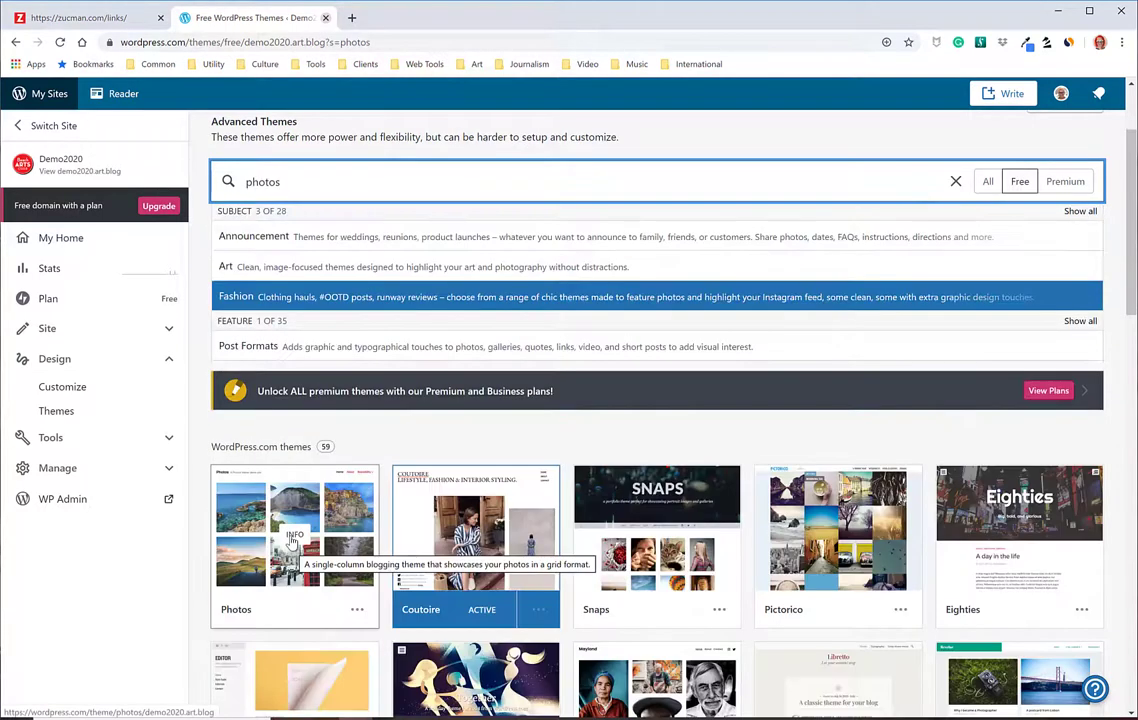
left_click(291, 542)
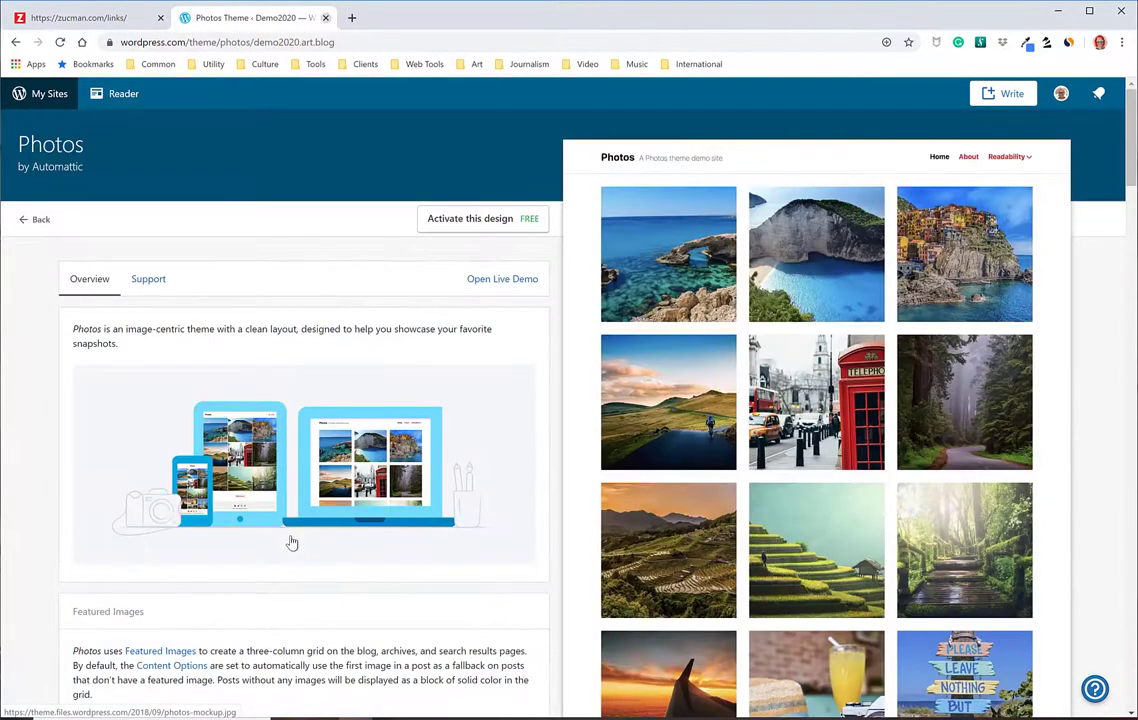
scroll(257, 394, "down", 3)
scroll(258, 380, "up", 2)
scroll(257, 394, "down", 15)
scroll(255, 390, "up", 7)
scroll(255, 396, "up", 10)
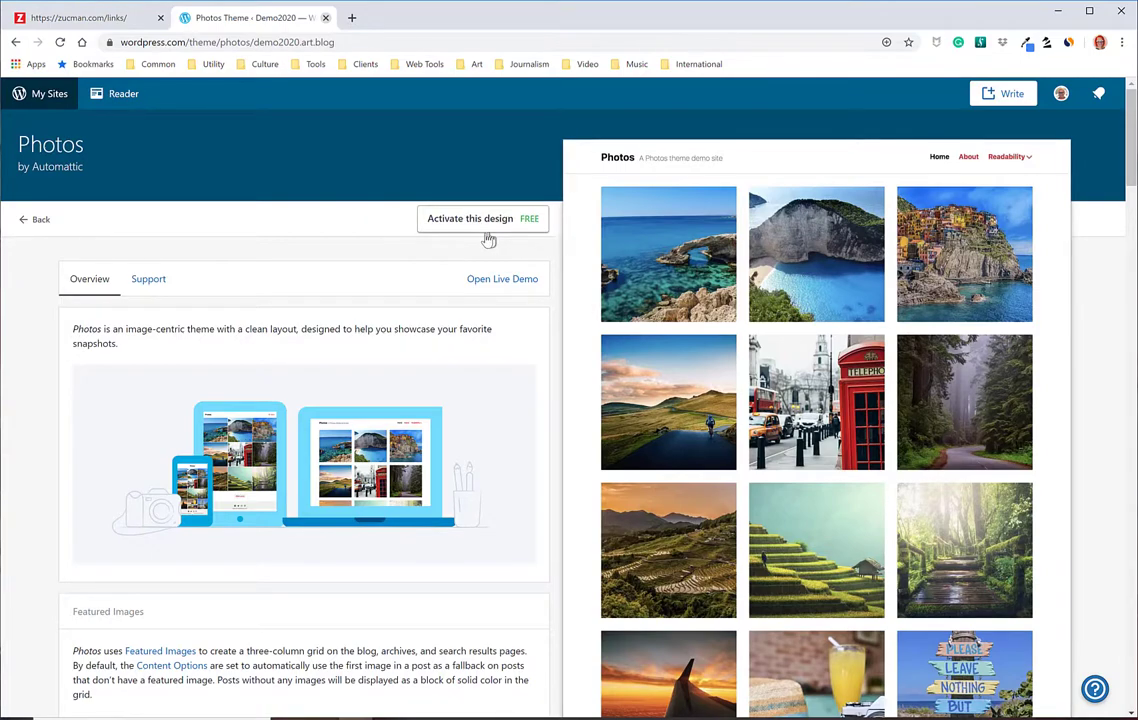
Open the Photos live demo, then Try & Customize it on Demo2020.
left_click(500, 288)
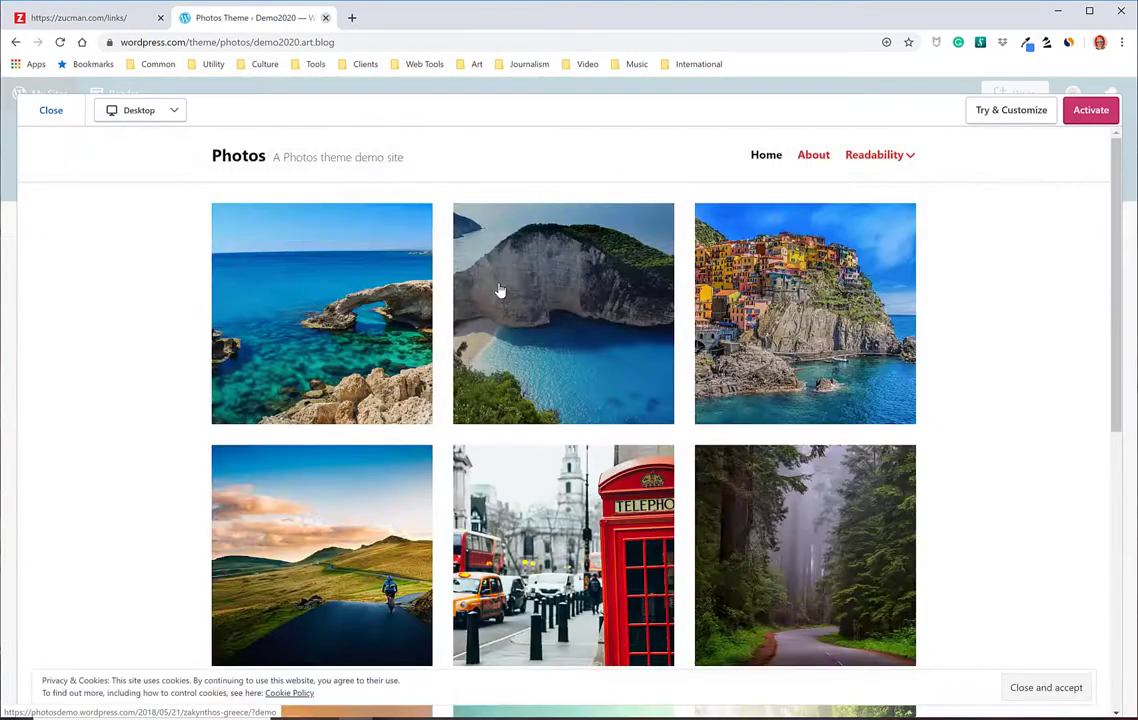
scroll(552, 374, "down", 5)
scroll(549, 372, "up", 6)
scroll(558, 380, "down", 5)
scroll(559, 381, "up", 5)
left_click(1017, 112)
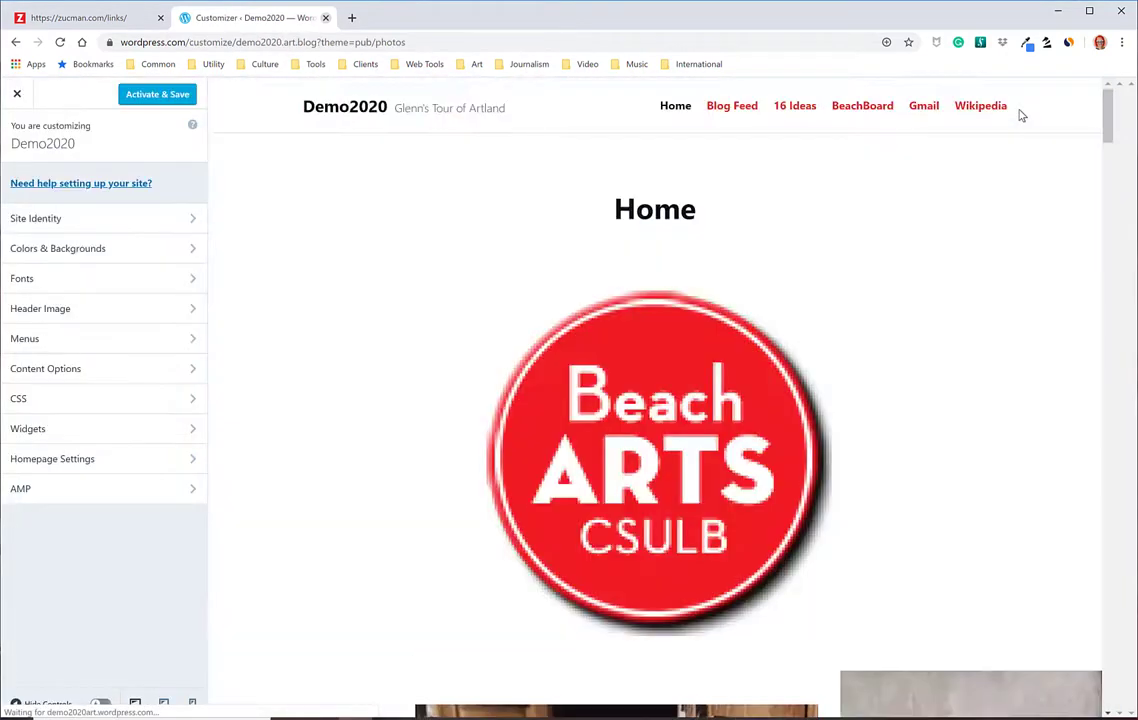
scroll(630, 371, "down", 7)
scroll(626, 370, "up", 5)
scroll(626, 370, "down", 3)
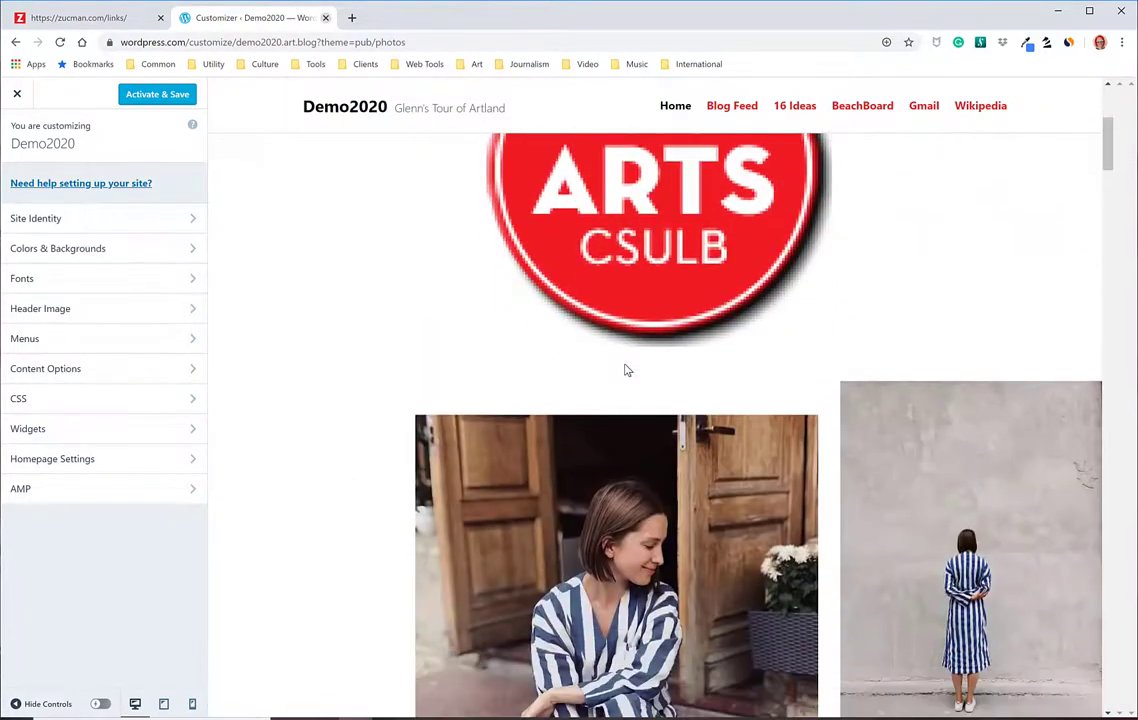
Set Homepage Settings to 'Your latest posts' and return to the main Customizer menu.
scroll(626, 370, "up", 3)
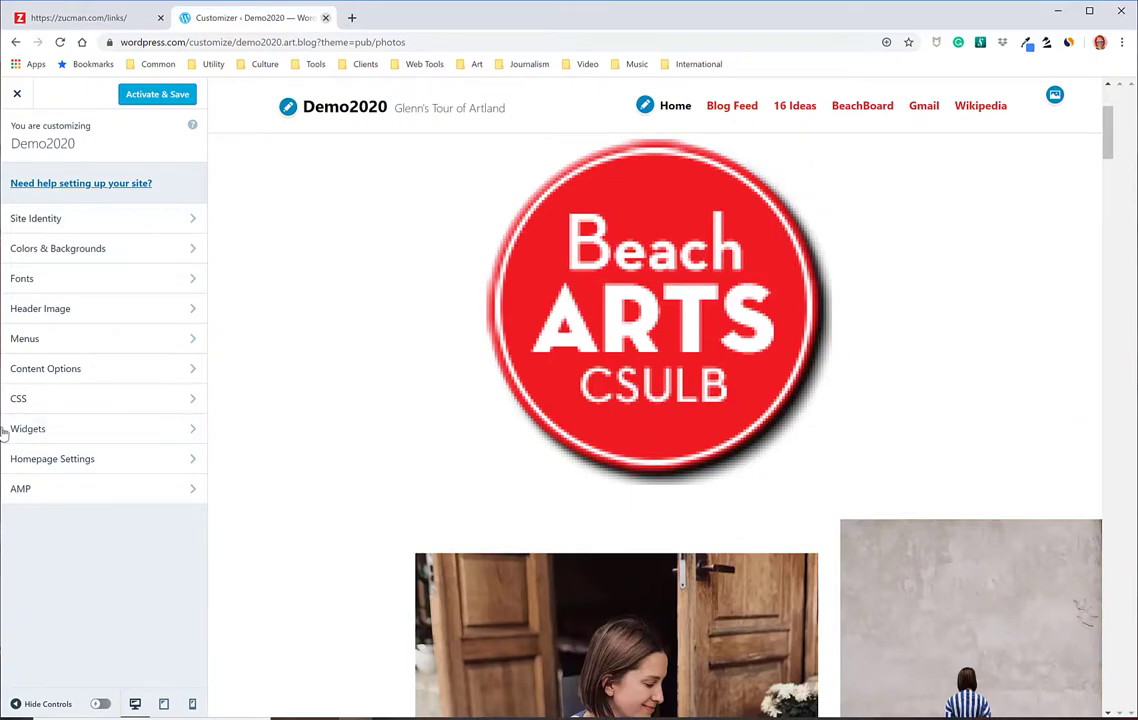
left_click(91, 460)
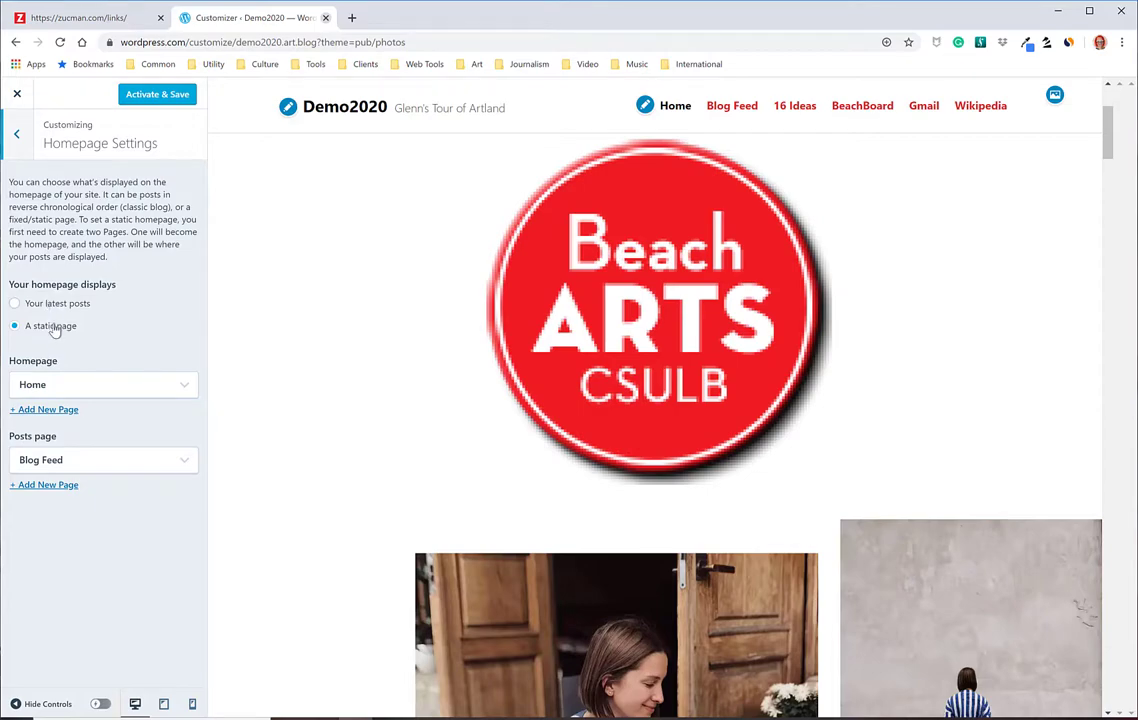
scroll(375, 412, "down", 4)
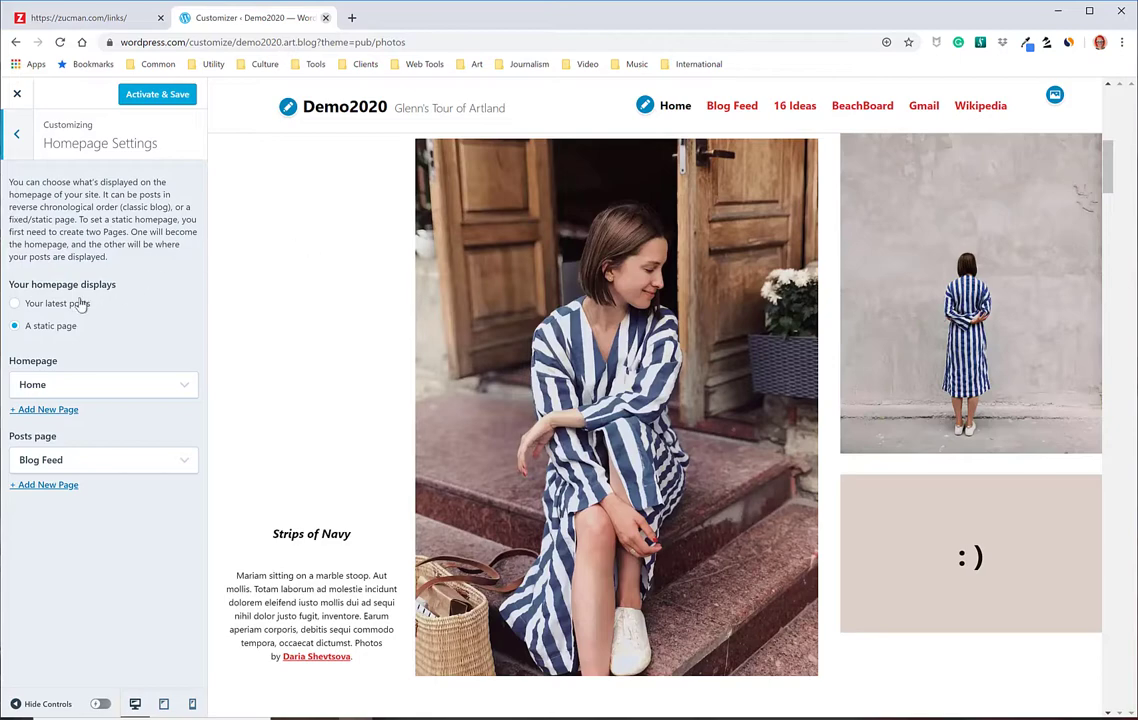
left_click(15, 305)
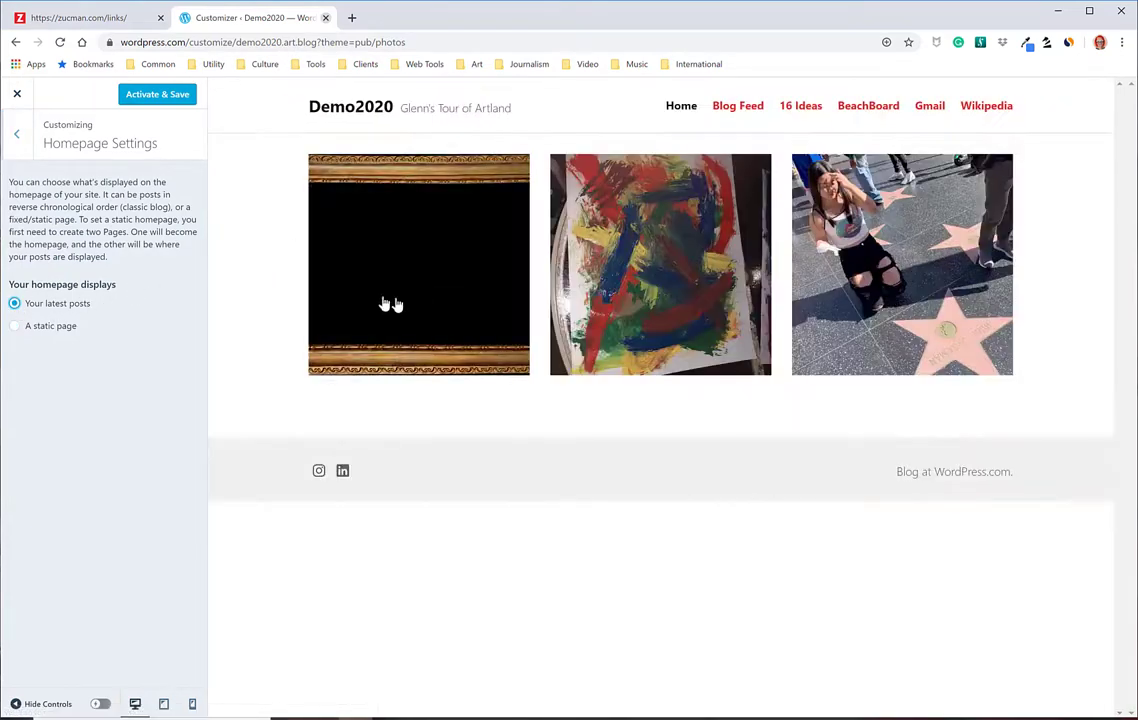
left_click(17, 141)
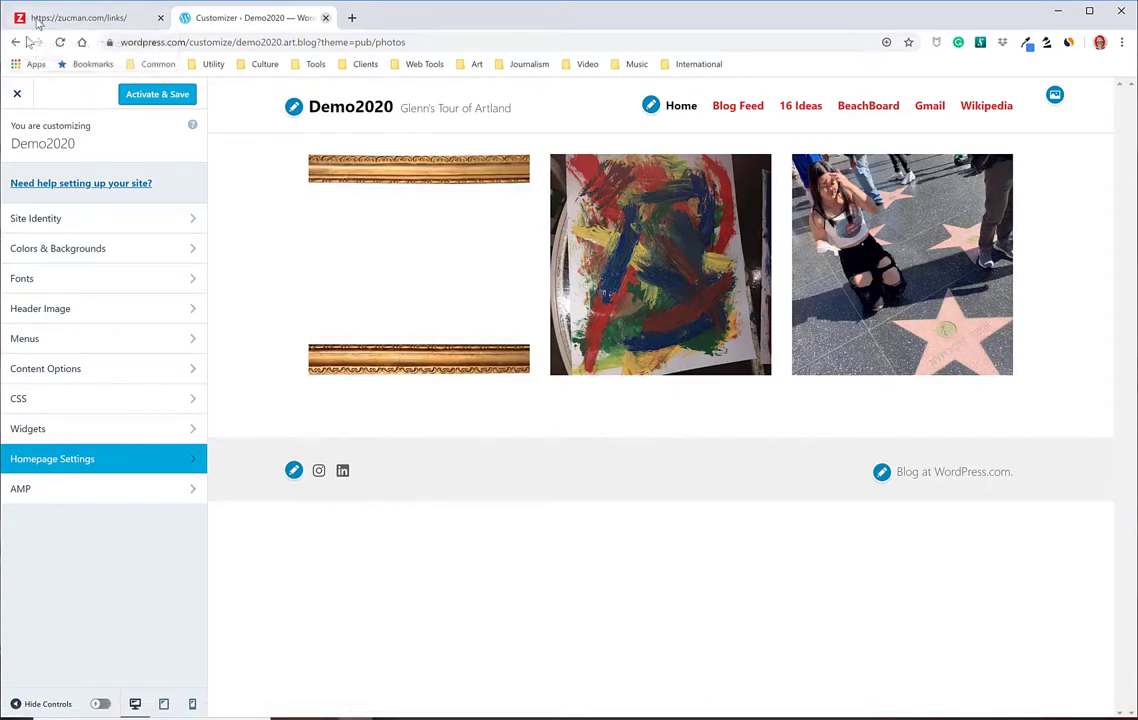
Close the Customizer, go back to the themes list and clear the 'photos' search.
left_click(17, 94)
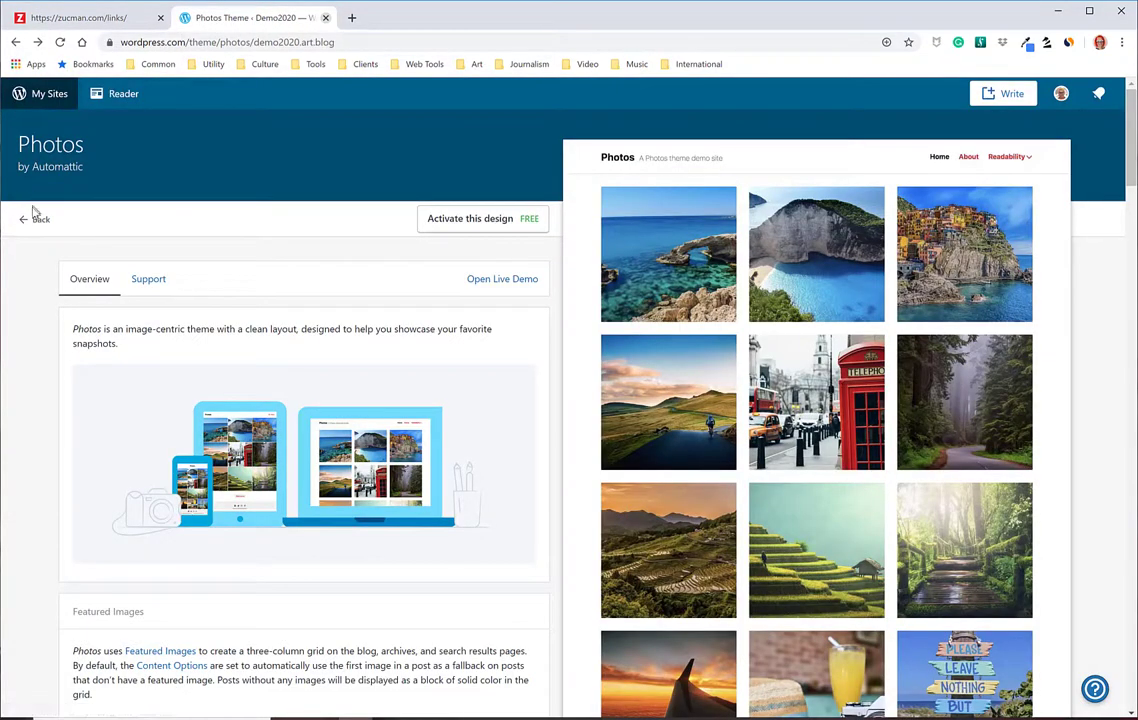
left_click(37, 221)
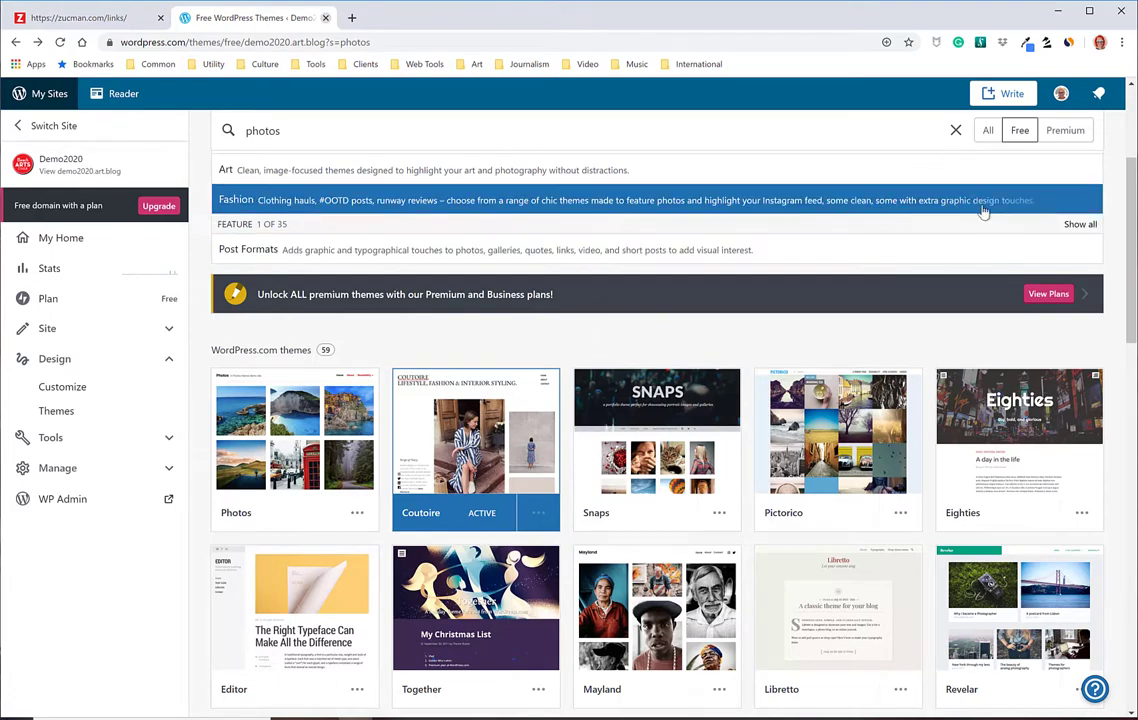
scroll(975, 195, "up", 1)
scroll(975, 195, "up", 3)
left_click(955, 292)
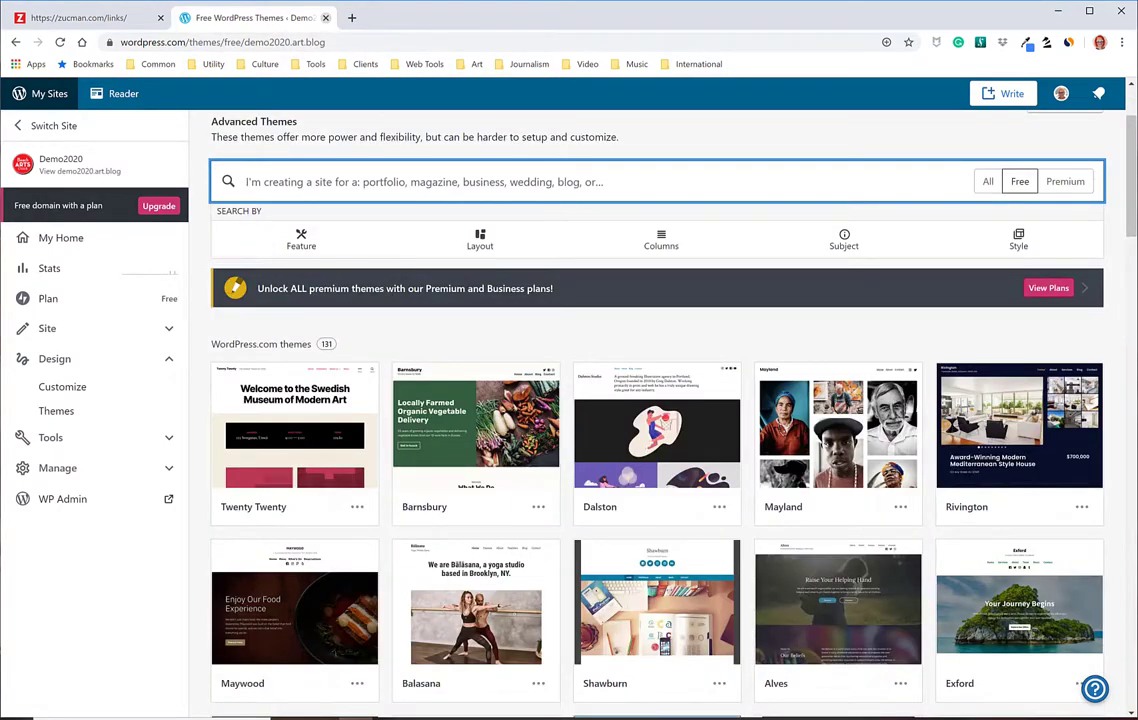
Search themes for 'boardw' and open the Boardwalk theme's details page.
type("boardwalk")
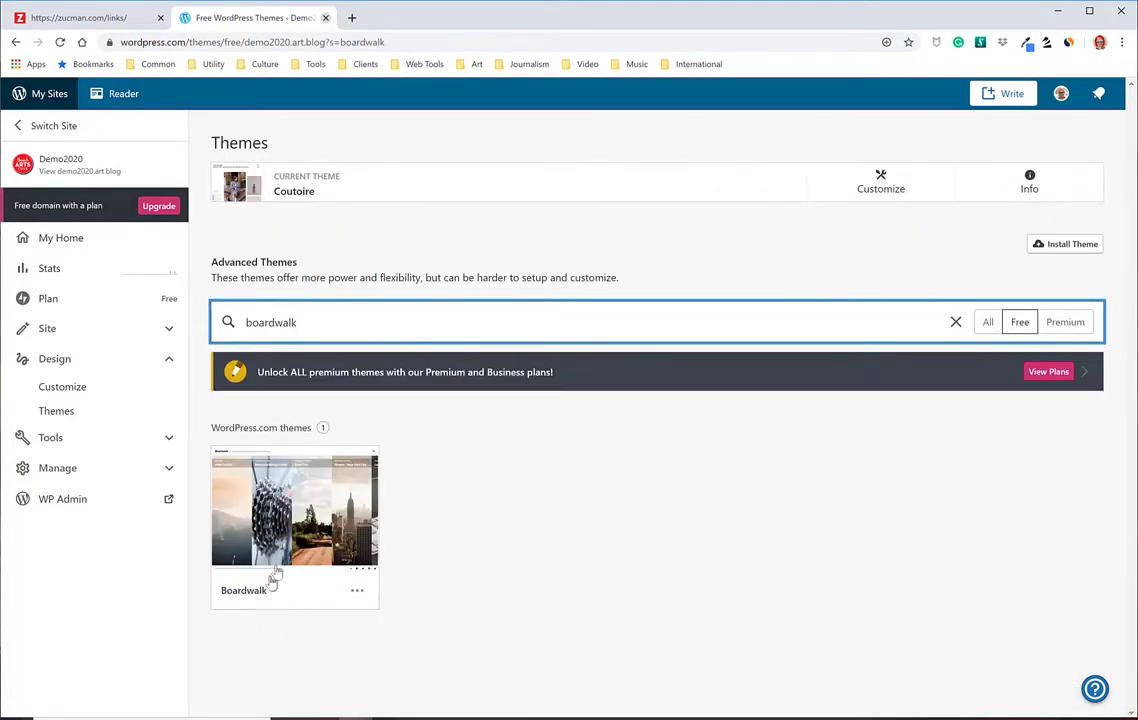
left_click(292, 518)
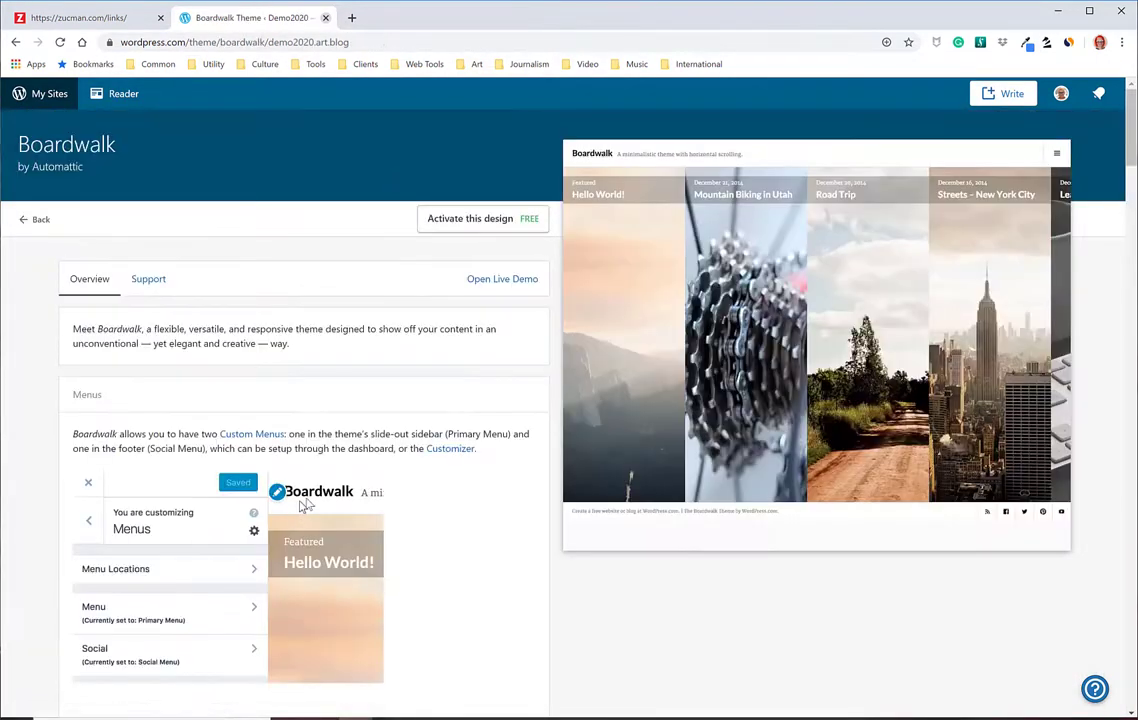
scroll(288, 416, "down", 10)
scroll(285, 420, "up", 10)
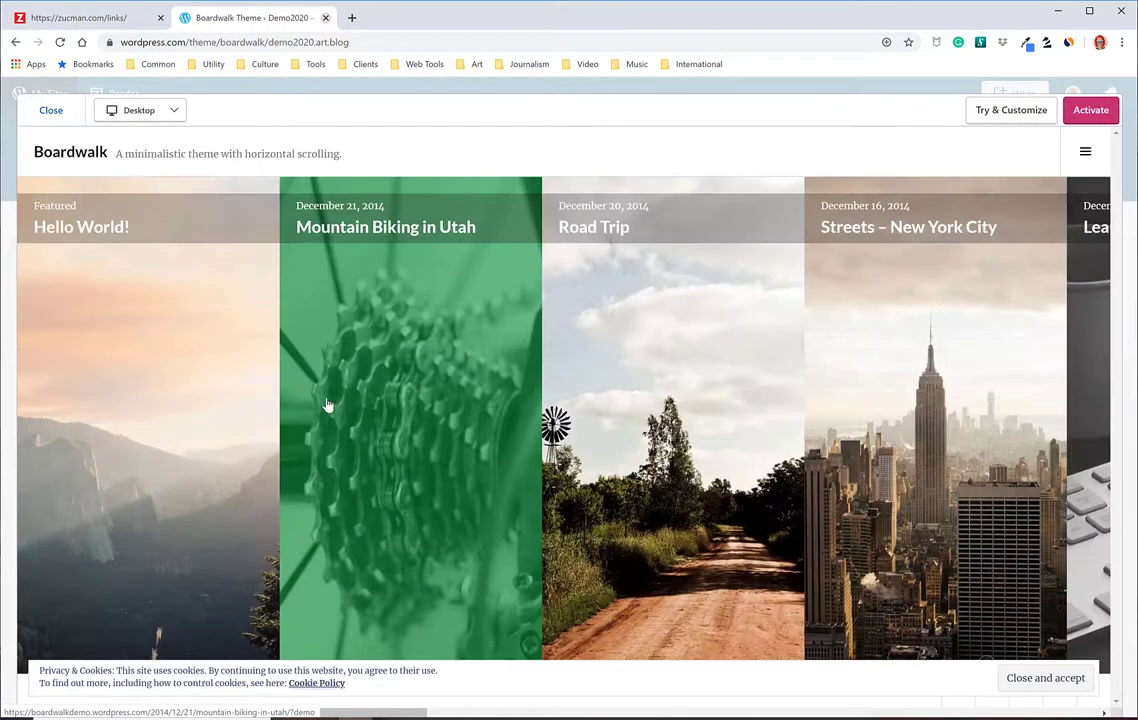
scroll(340, 403, "down", 1)
scroll(340, 403, "down", 5)
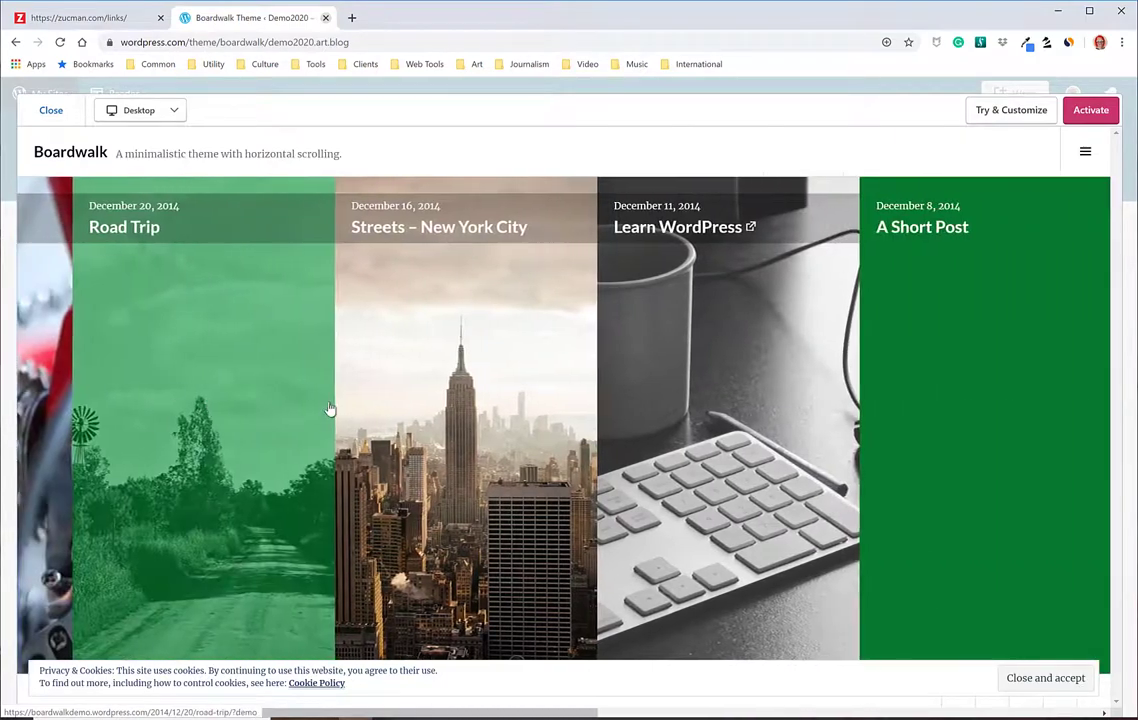
scroll(330, 408, "down", 4)
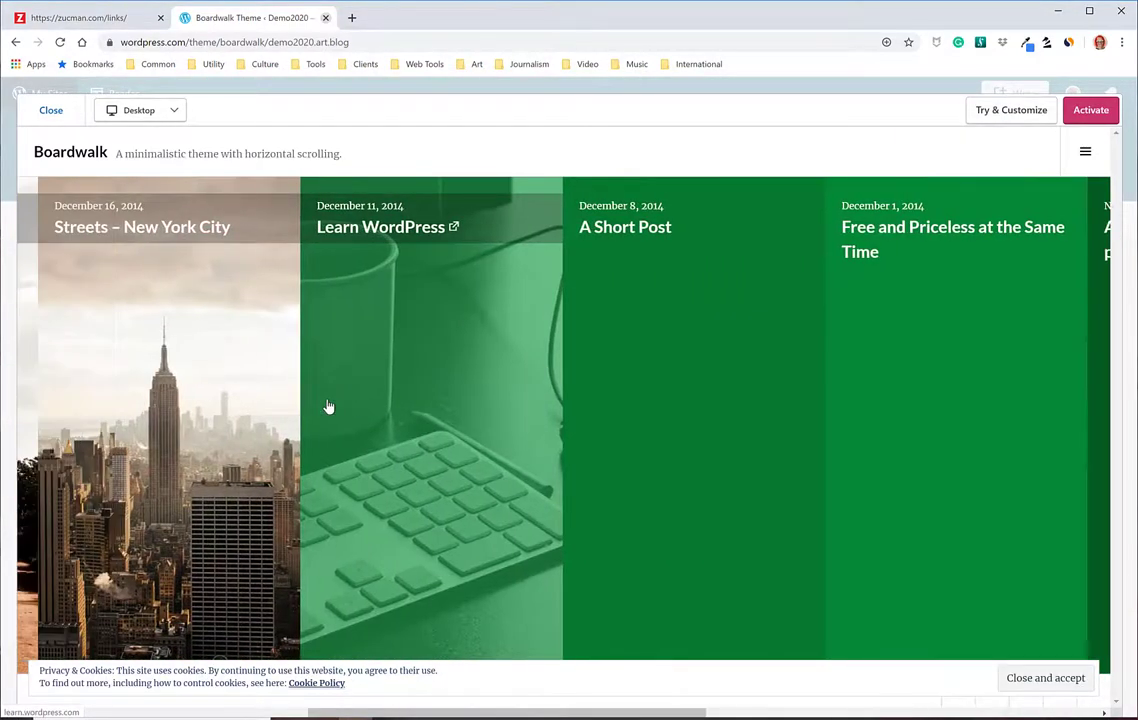
scroll(328, 406, "up", 10)
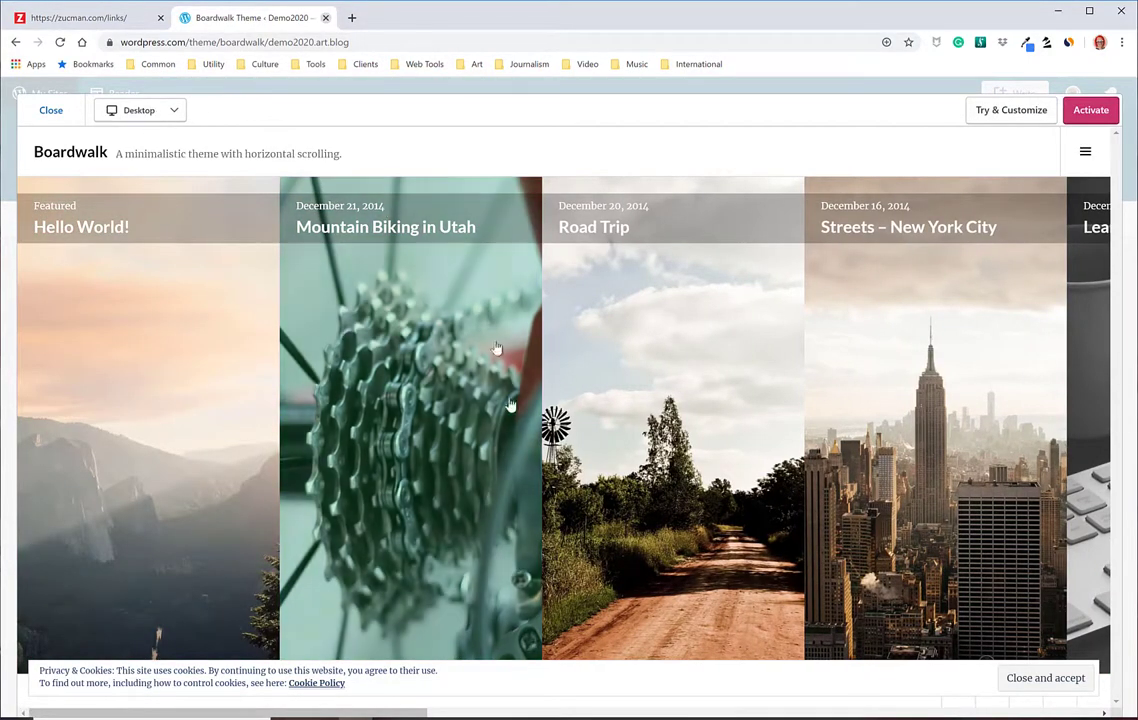
Preview the Boardwalk demo at Phone size, then switch it to Desktop.
left_click(129, 119)
left_click(137, 192)
scroll(528, 355, "down", 2)
scroll(528, 355, "down", 3)
scroll(533, 373, "up", 5)
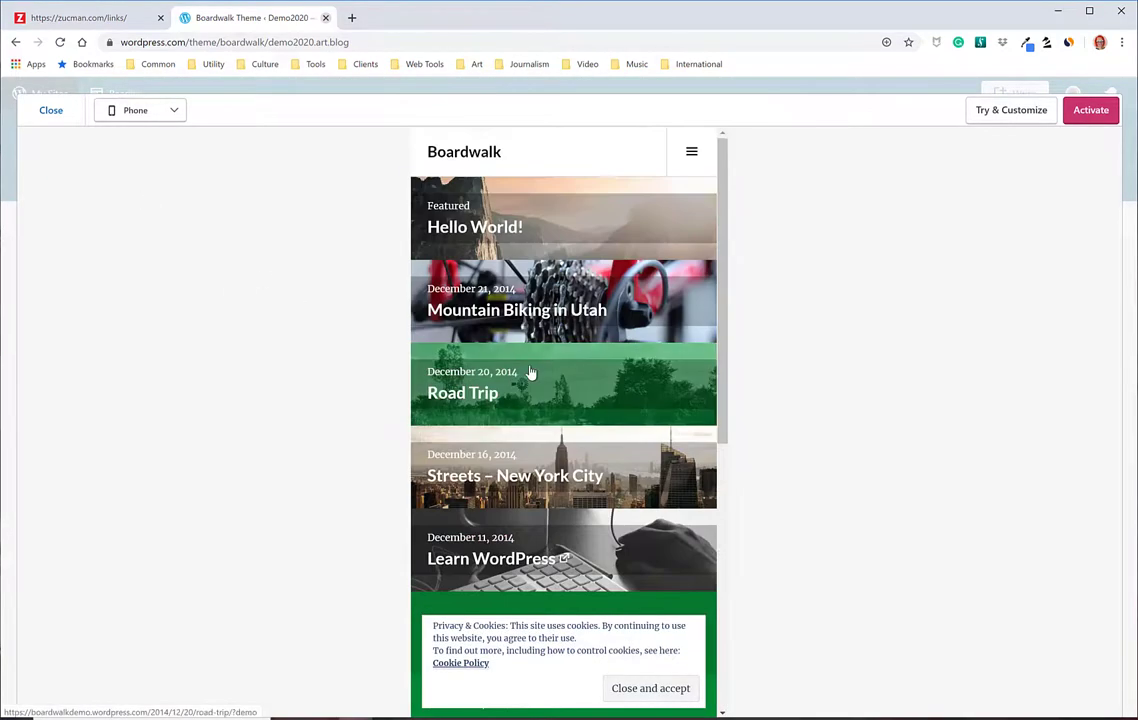
left_click(152, 114)
left_click(141, 137)
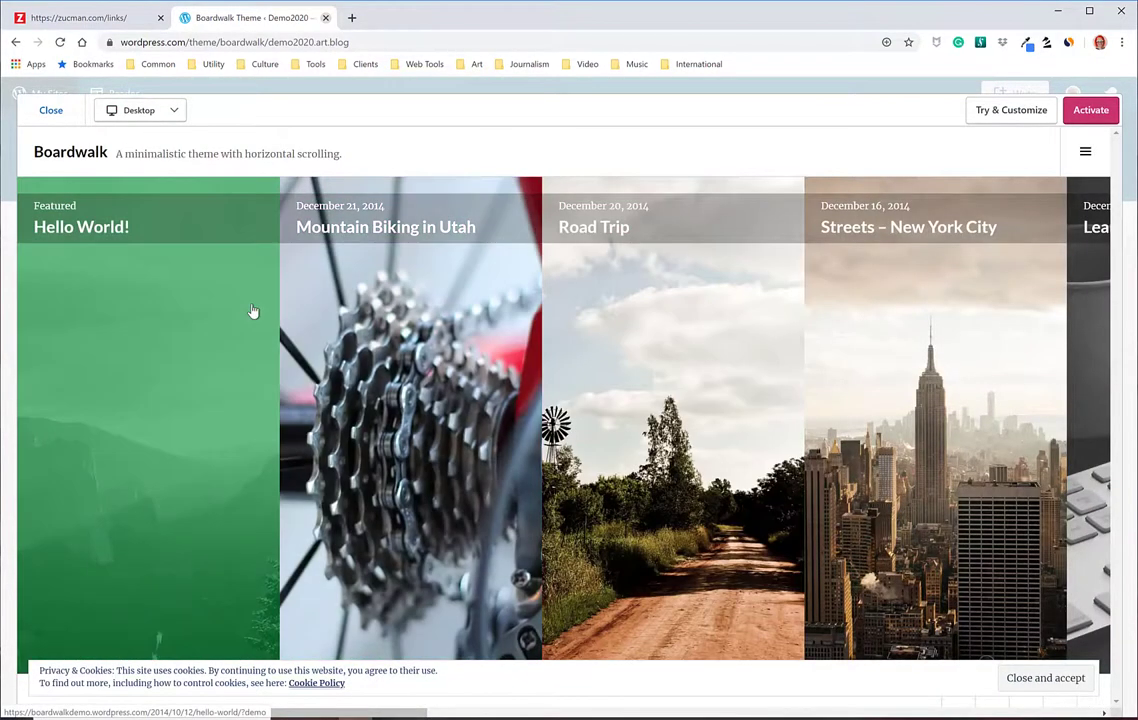
Try Boardwalk on Demo2020, set the homepage to 'Your latest posts' and check Colors & Backgrounds.
left_click(1011, 112)
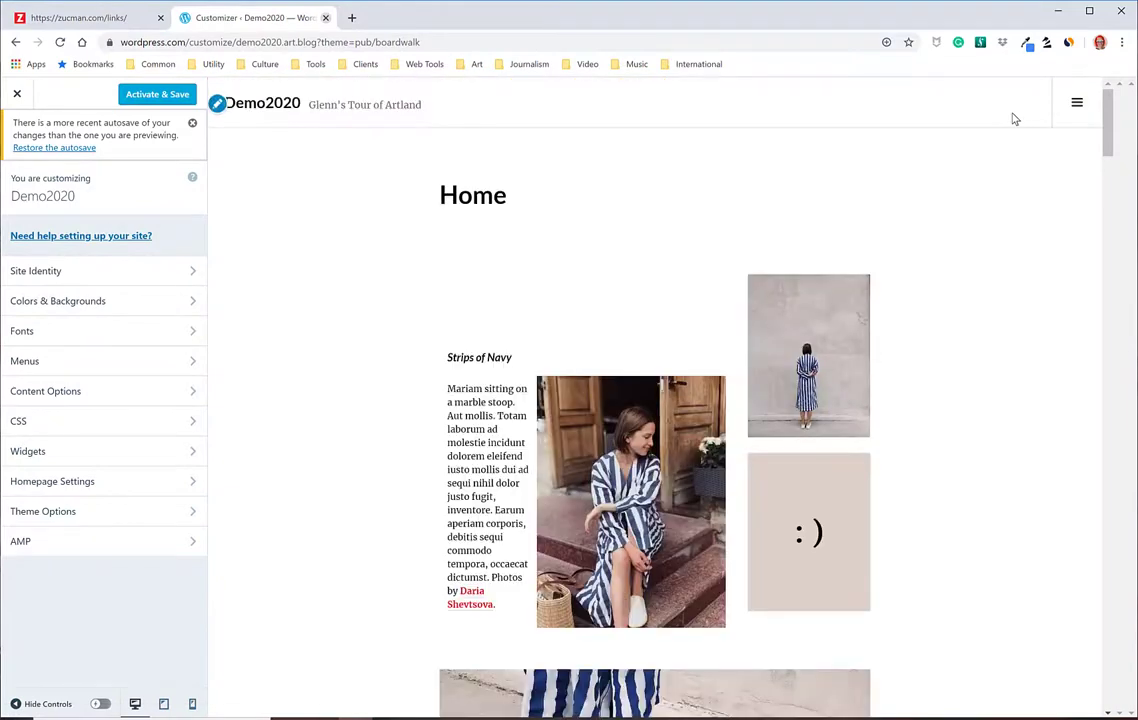
left_click(50, 484)
left_click(14, 357)
left_click(18, 155)
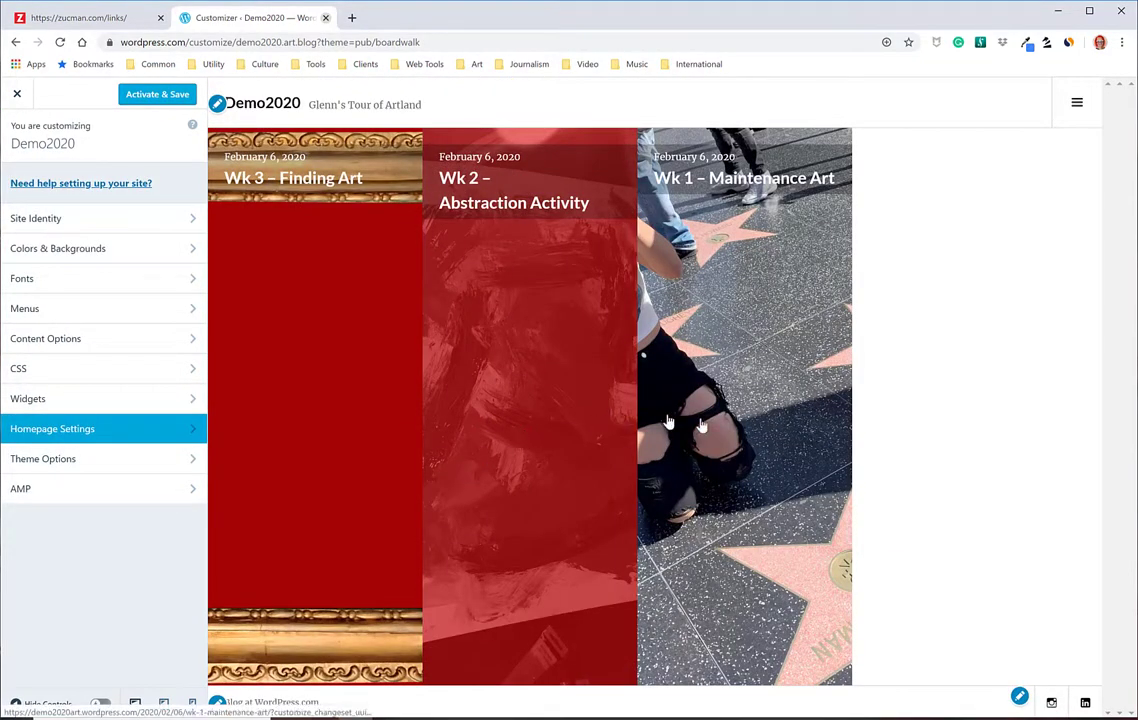
left_click(62, 250)
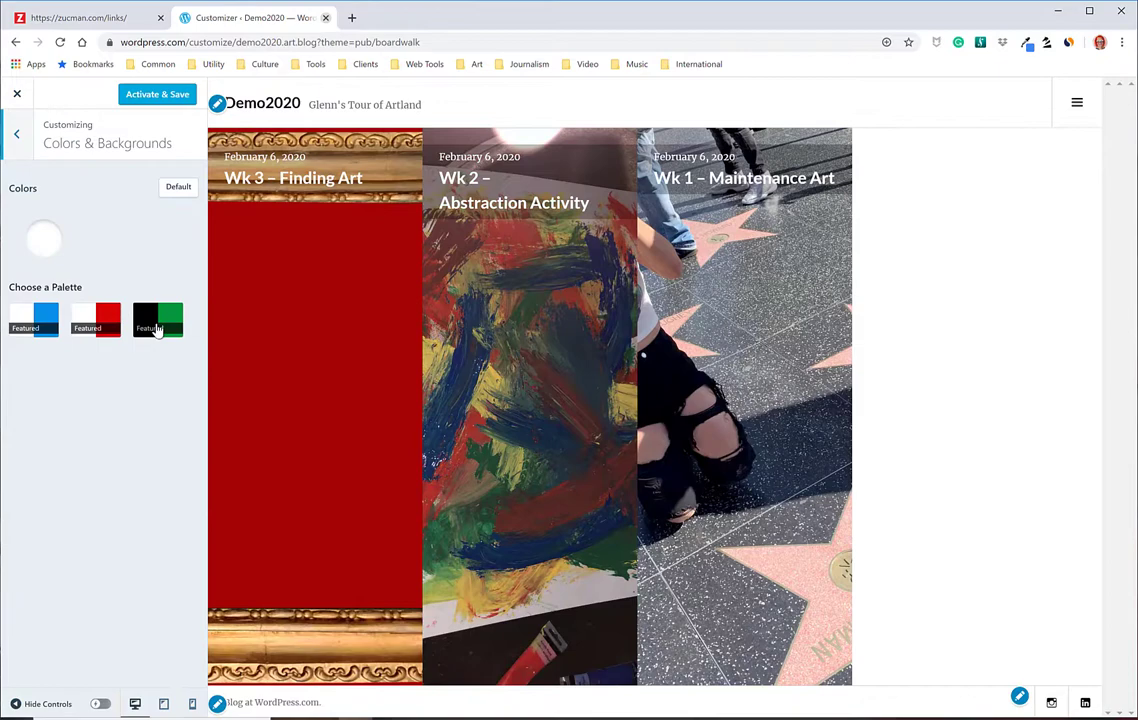
left_click(18, 138)
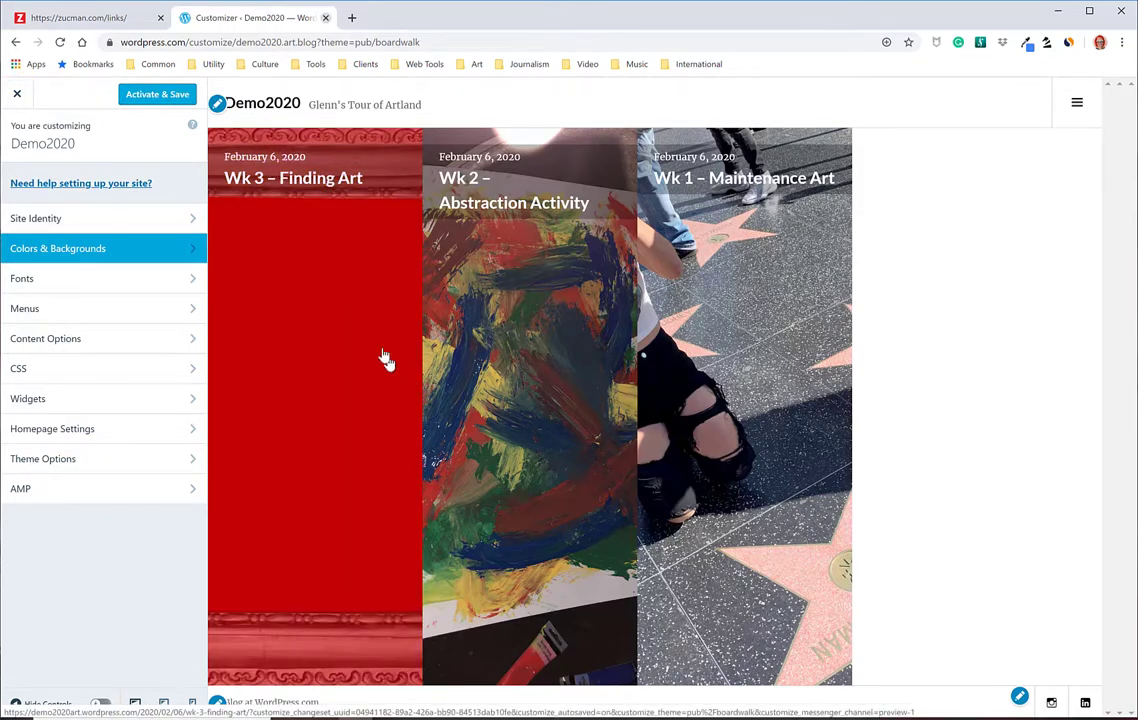
Open the Wk 2 – Abstraction Activity post in the preview and scroll through it.
left_click(508, 213)
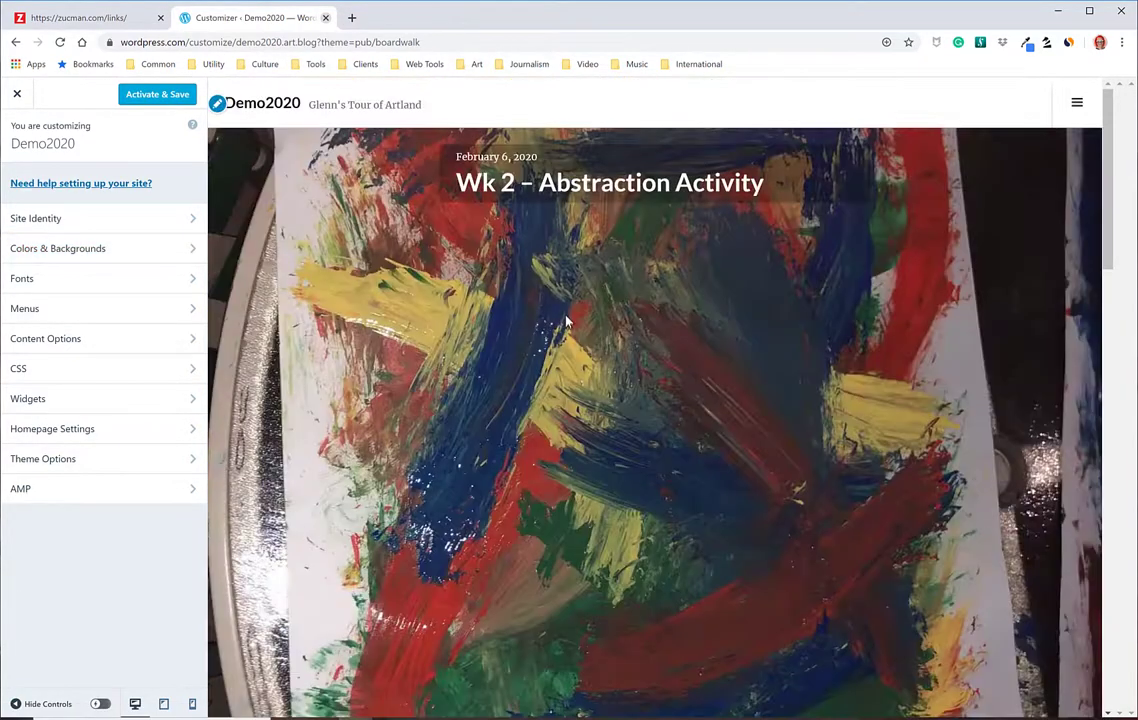
scroll(566, 320, "down", 5)
scroll(566, 320, "down", 10)
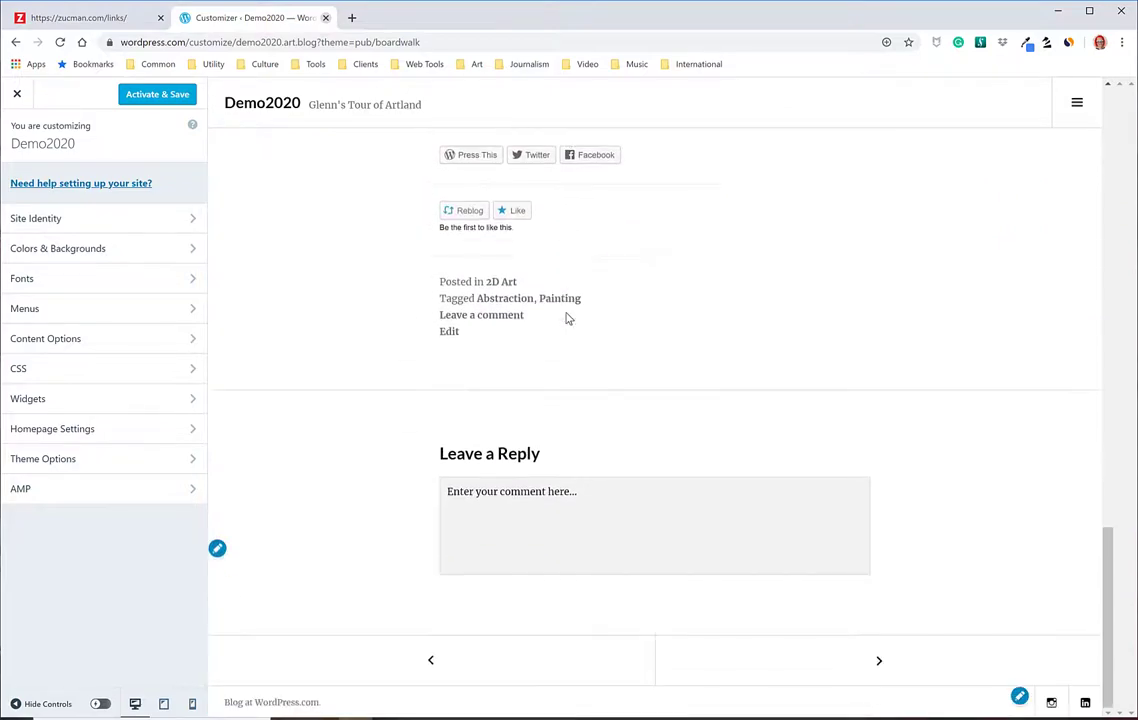
scroll(564, 317, "up", 15)
scroll(562, 316, "up", 5)
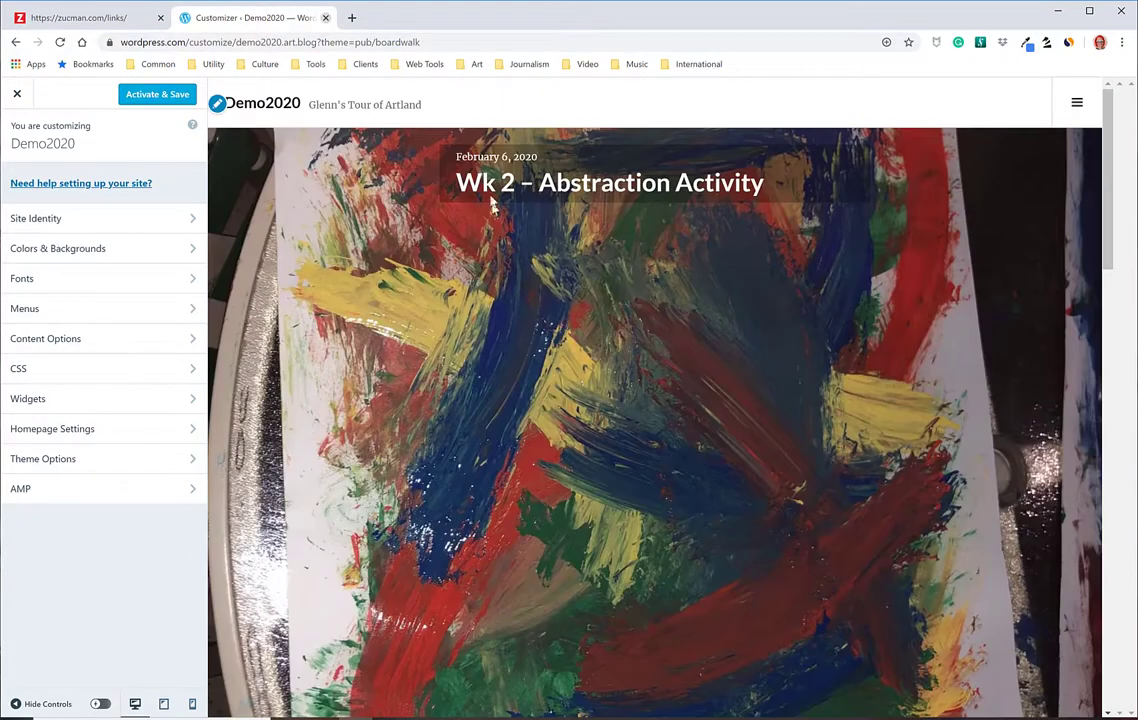
Exit the Boardwalk Customizer back to the themes list and clear the 'boardwalk' search.
left_click(257, 105)
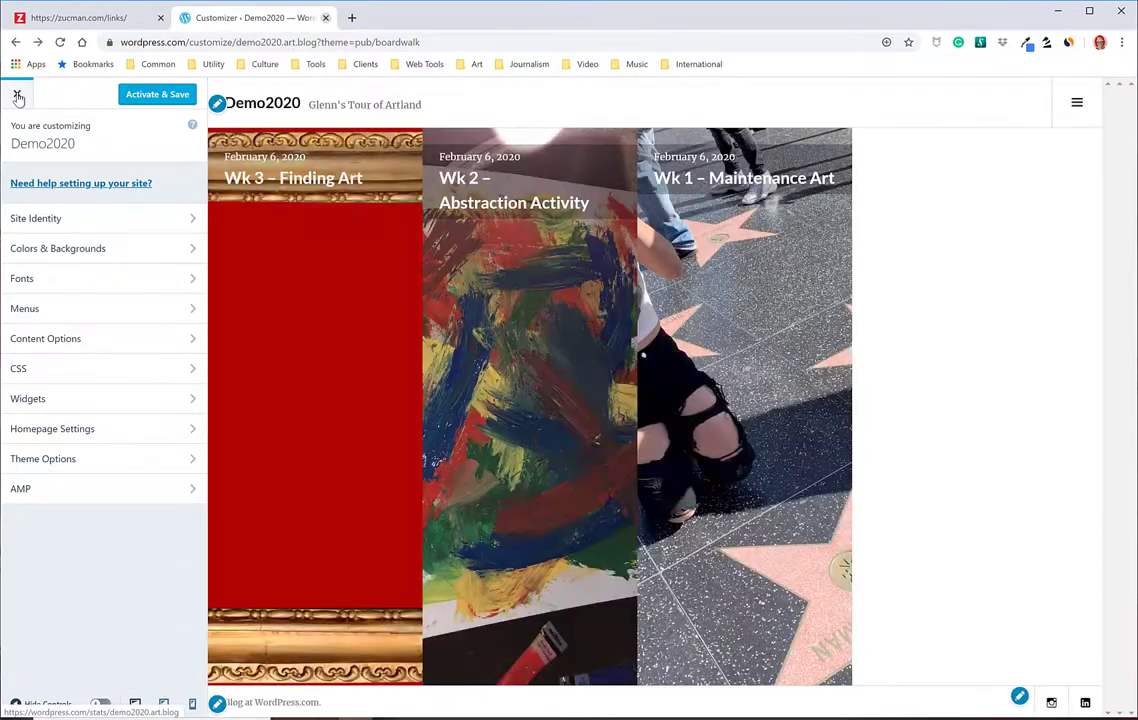
left_click(18, 96)
left_click(38, 221)
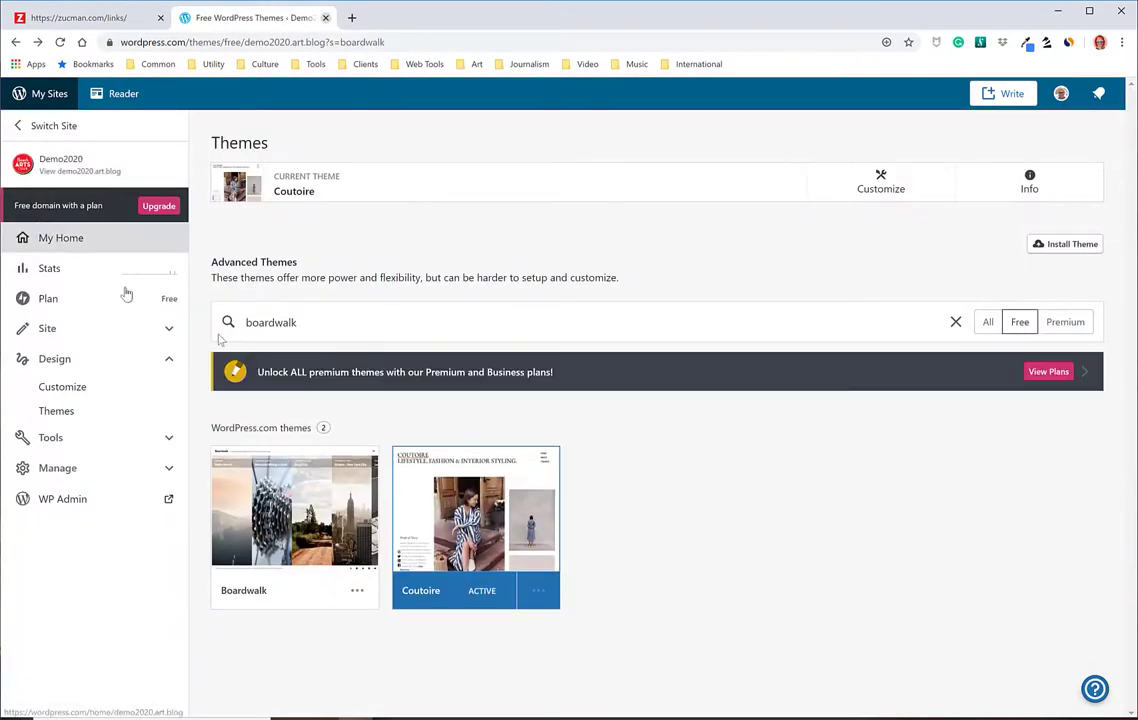
left_click(956, 322)
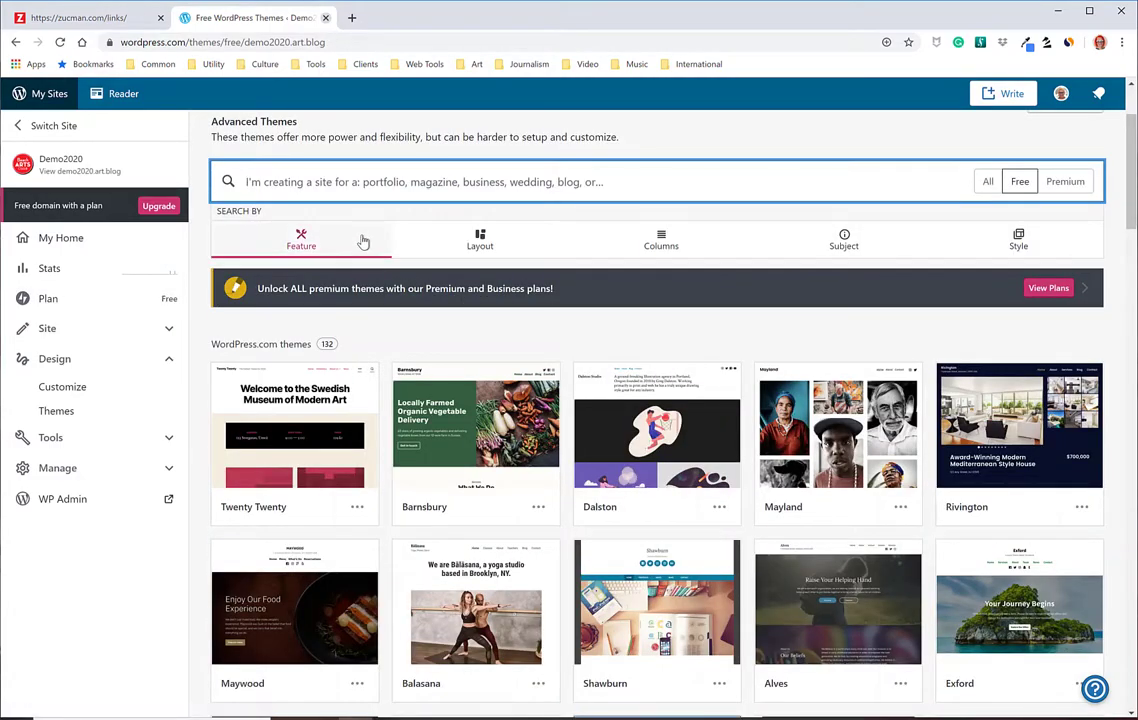
Search 'escutcheon', open Escutcheon's live demo and Try & Customize it on Demo2020.
type("escutc")
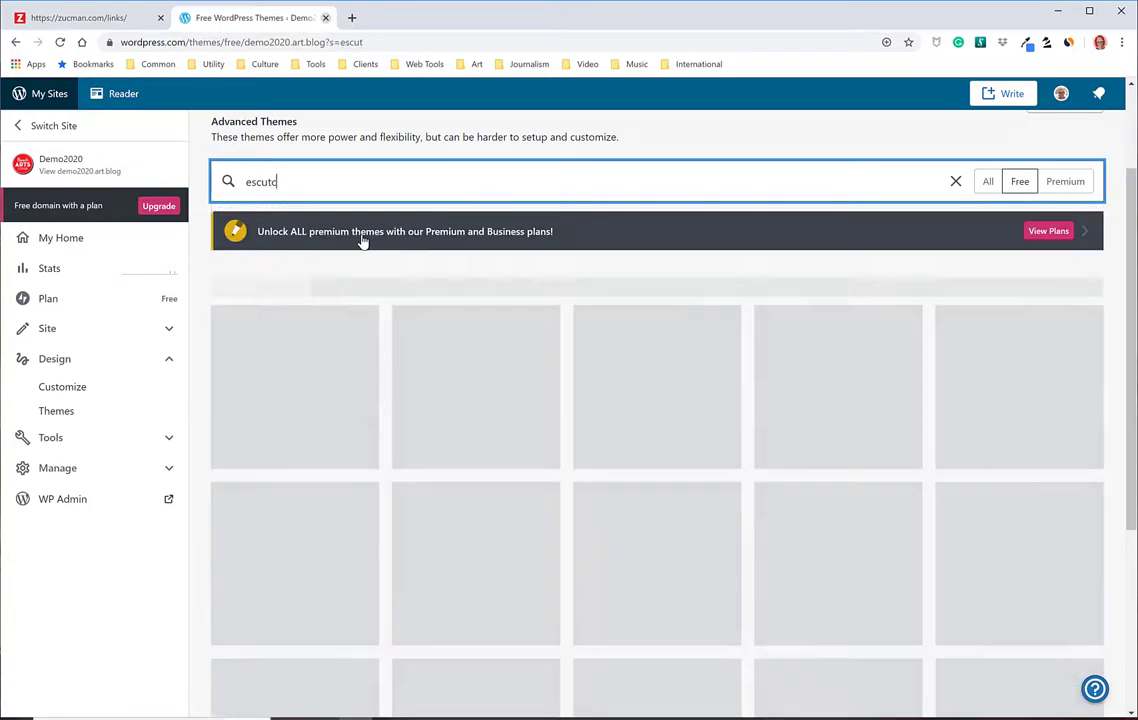
type("heon")
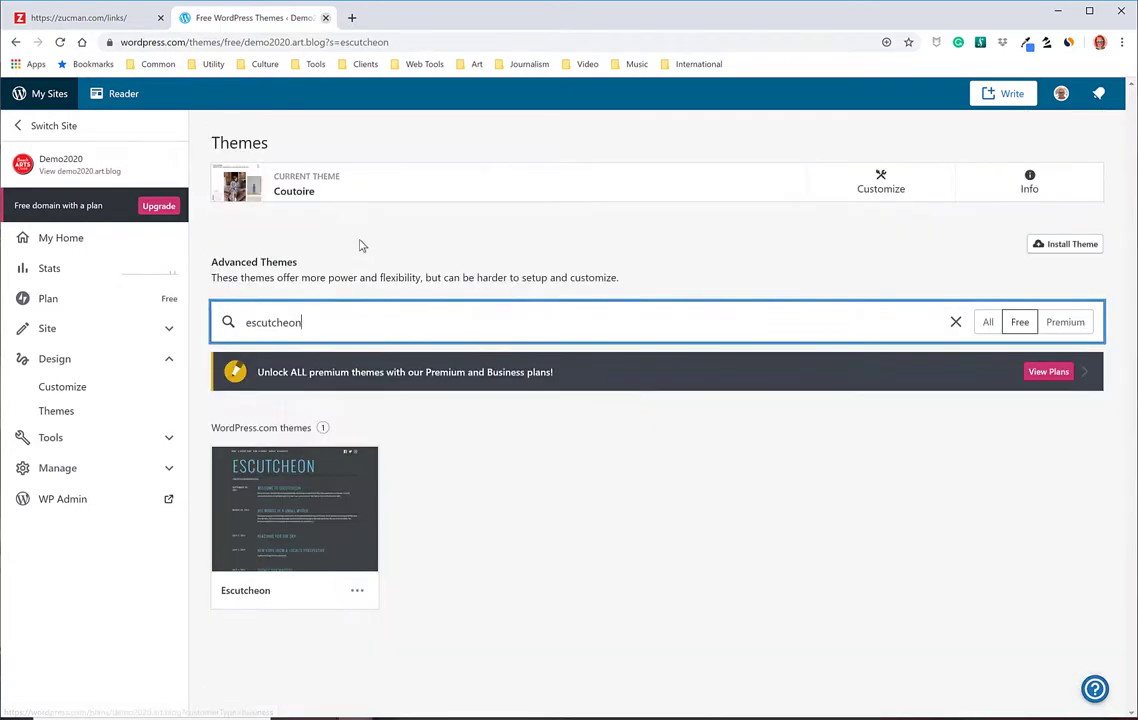
left_click(292, 515)
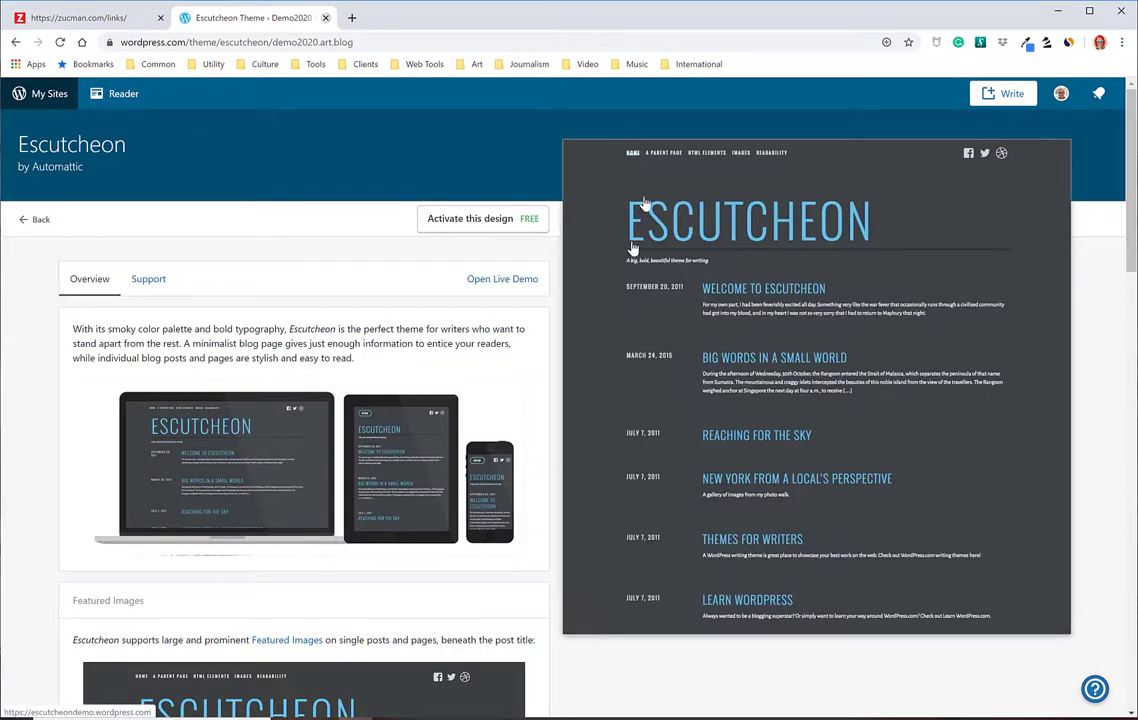
left_click(483, 285)
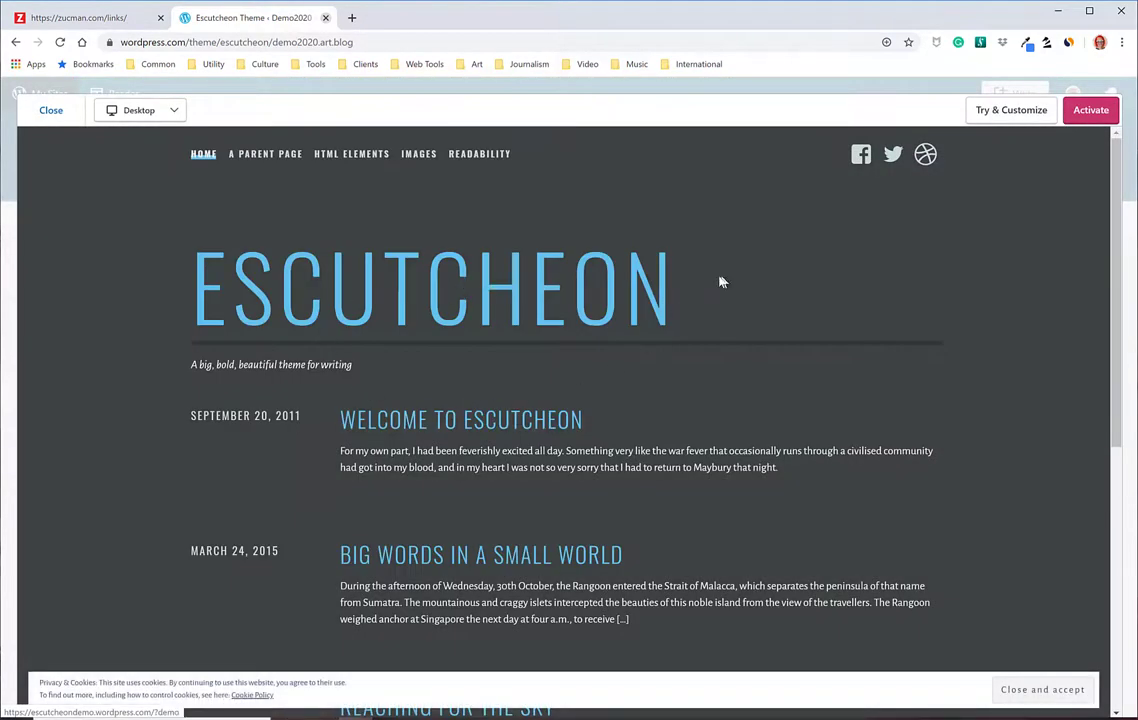
scroll(376, 505, "down", 8)
scroll(378, 483, "up", 8)
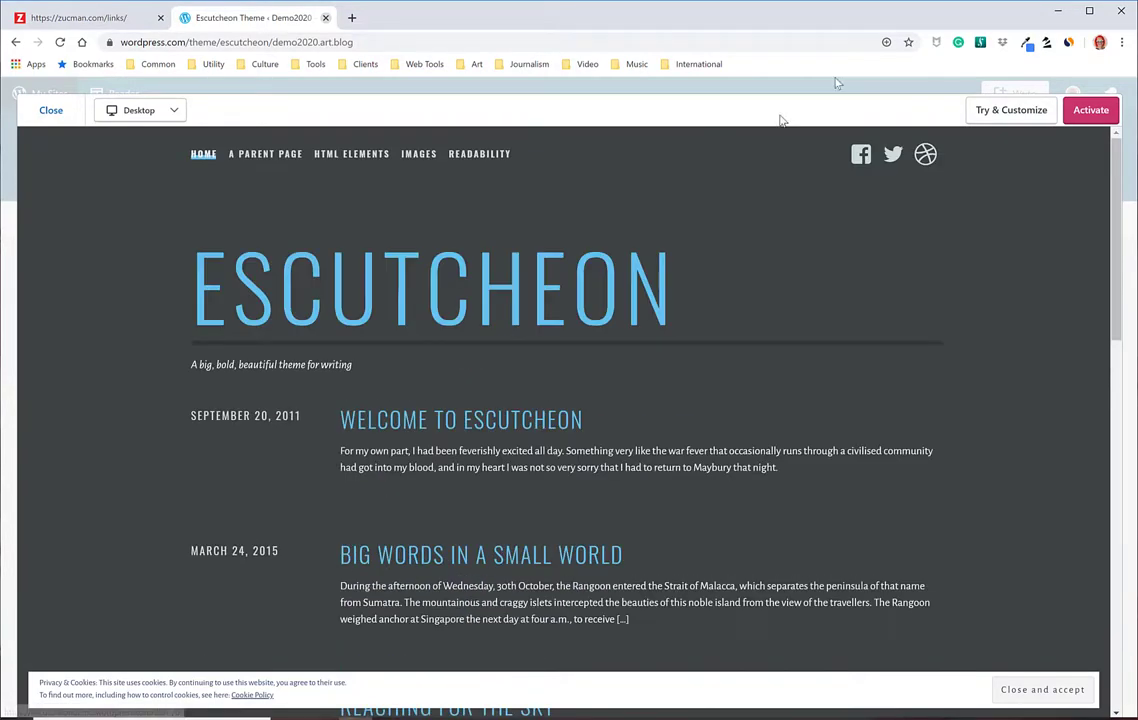
left_click(992, 112)
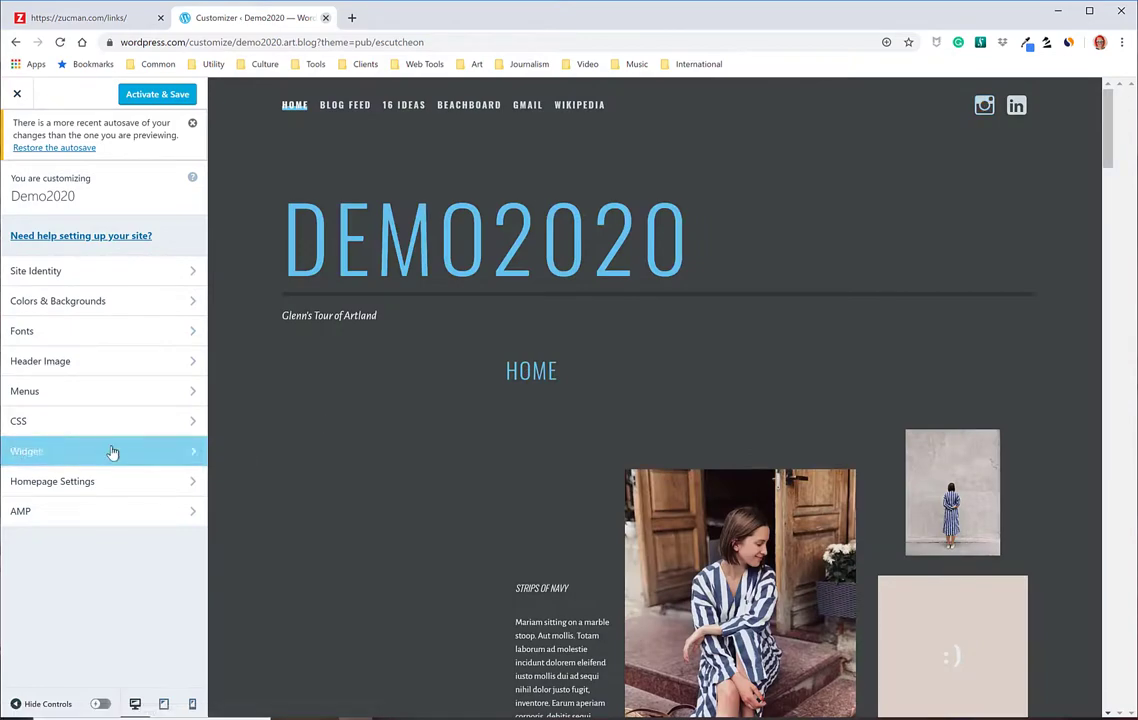
Set the Escutcheon homepage to 'Your latest posts', review it, then close the Customizer unsaved.
left_click(107, 483)
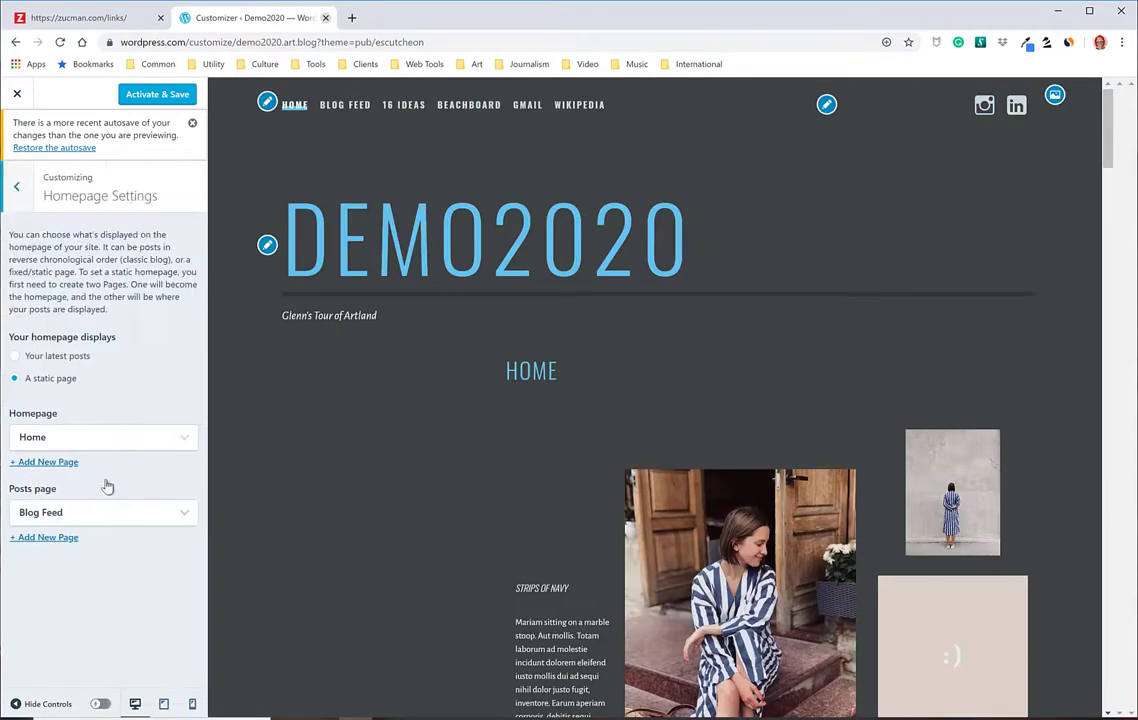
left_click(16, 357)
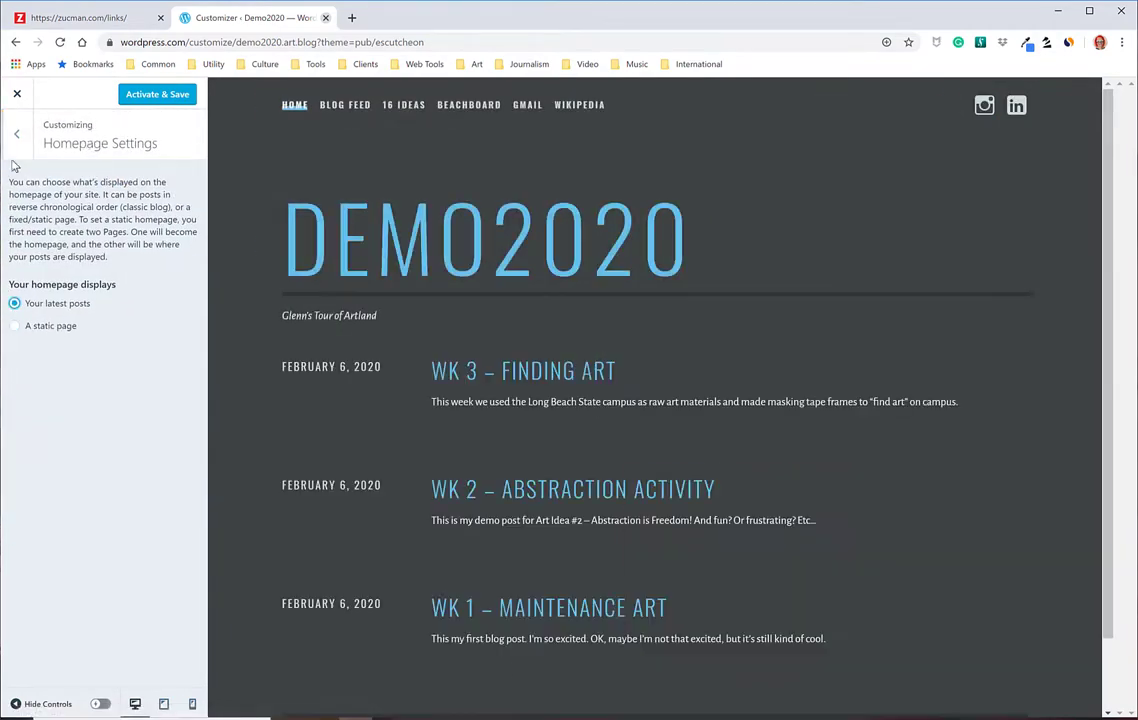
scroll(462, 360, "down", 2)
scroll(533, 358, "up", 2)
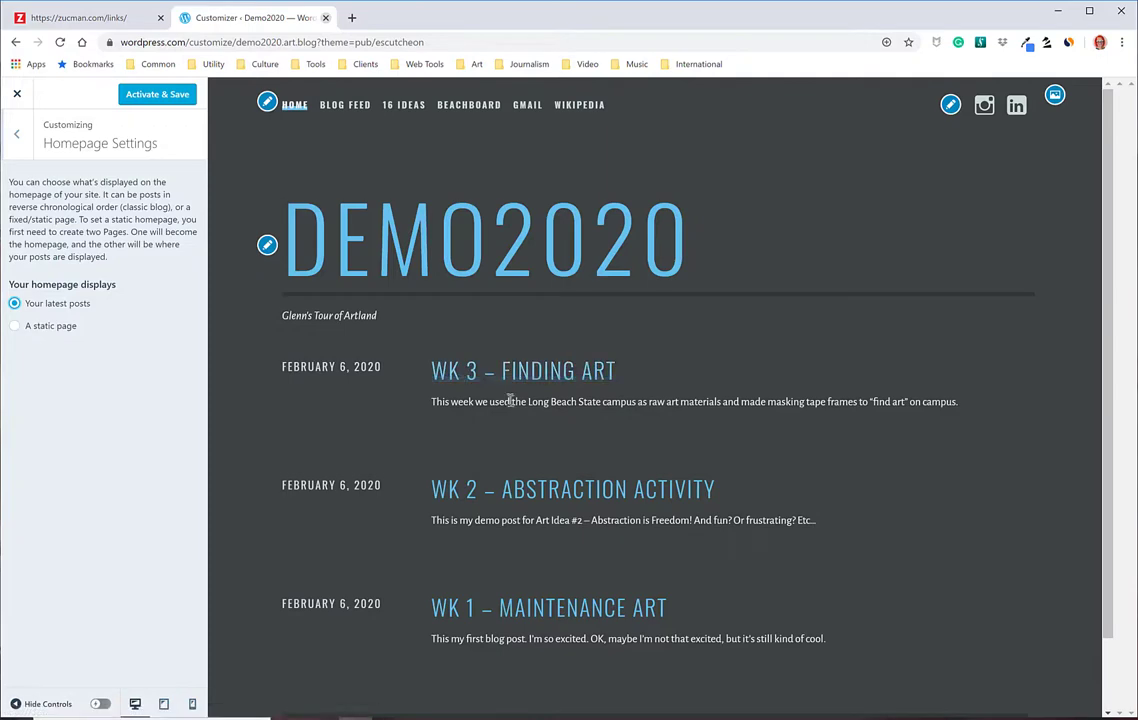
scroll(500, 450, "down", 2)
scroll(553, 515, "up", 2)
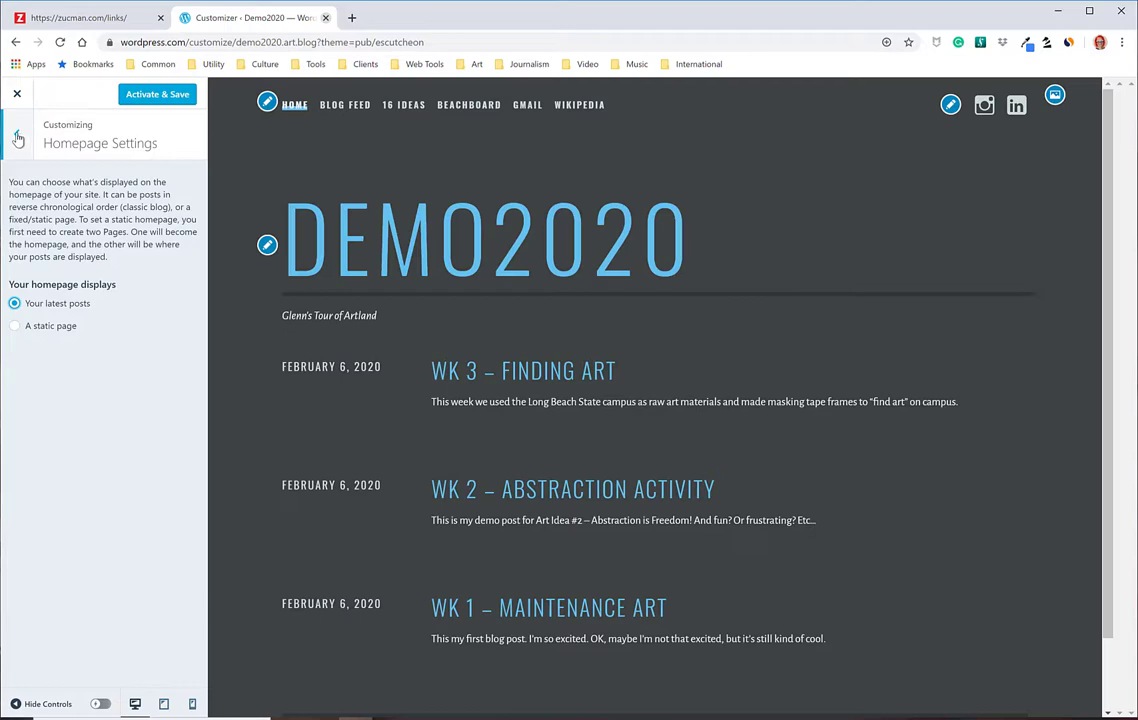
left_click(18, 139)
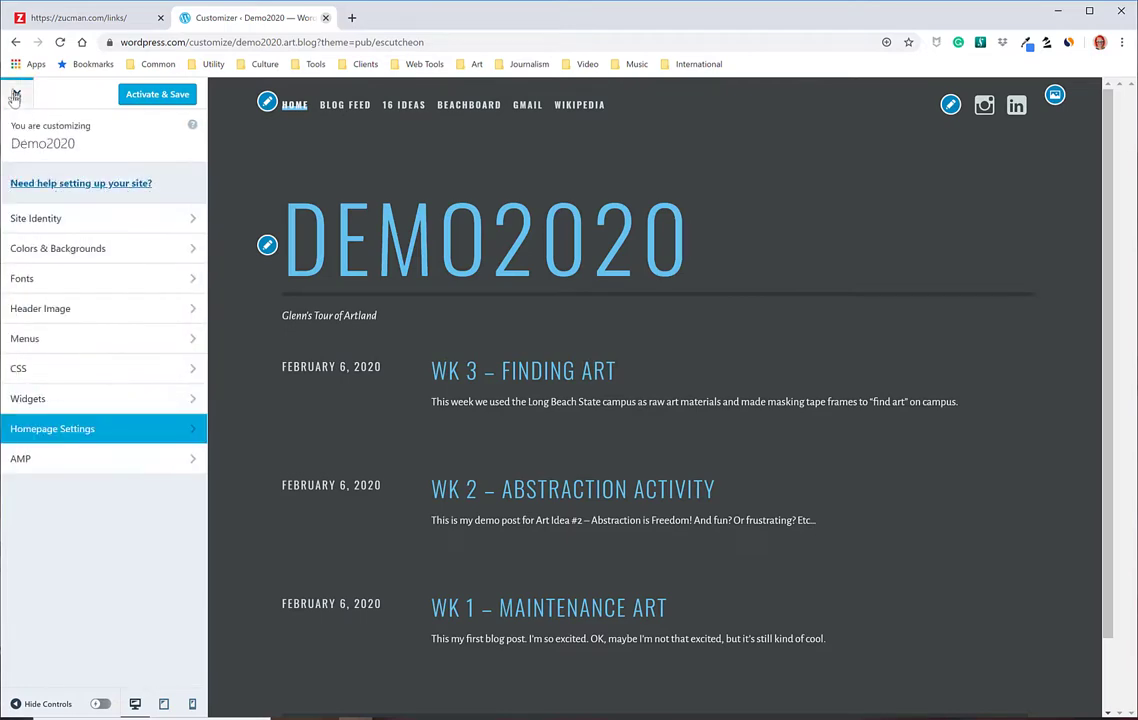
left_click(16, 95)
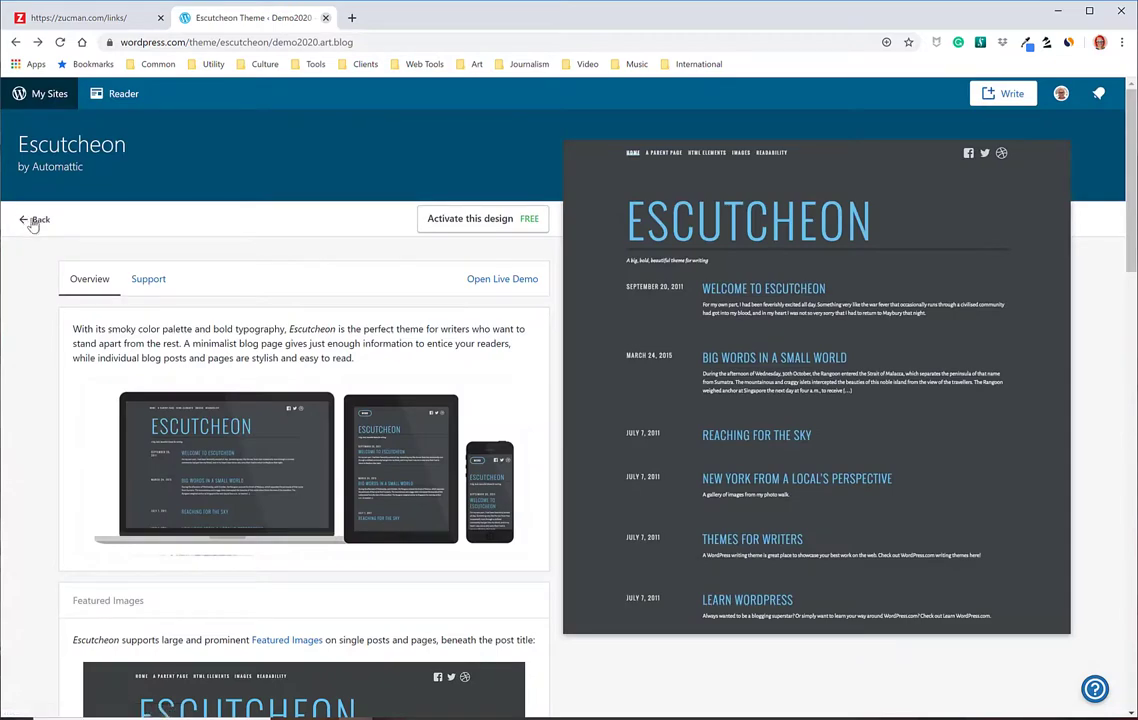
Search the themes for 'sapor' and open the Sapor theme details.
left_click(35, 221)
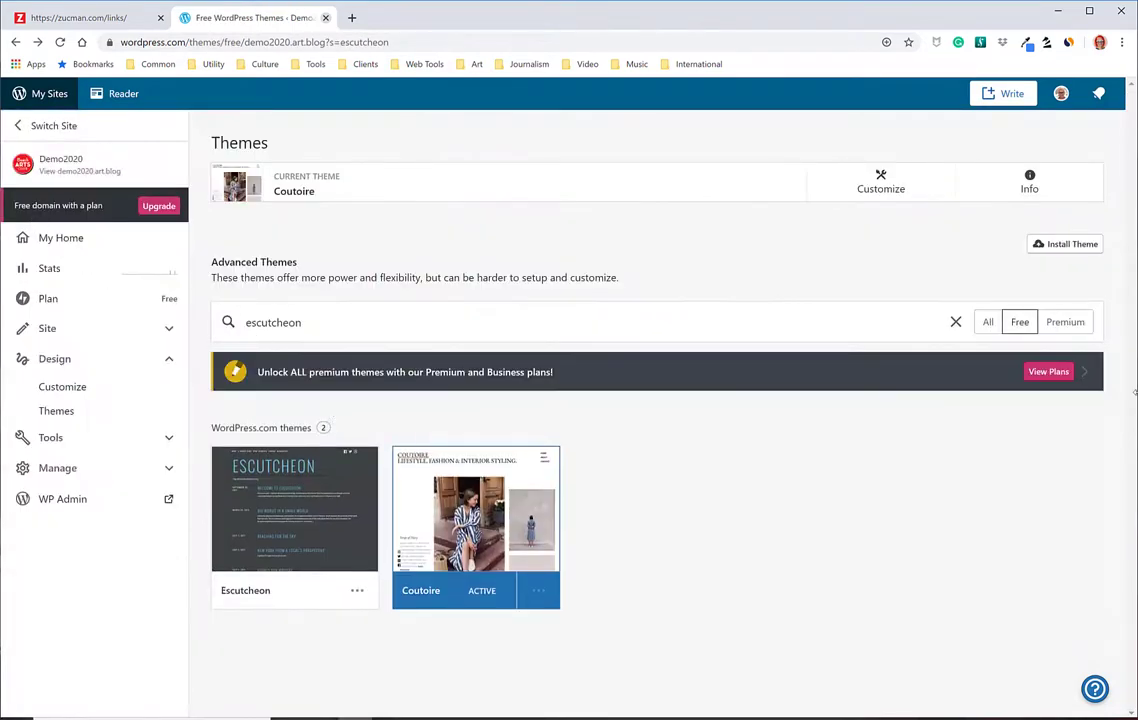
left_click(956, 322)
type("sapor")
left_click(294, 521)
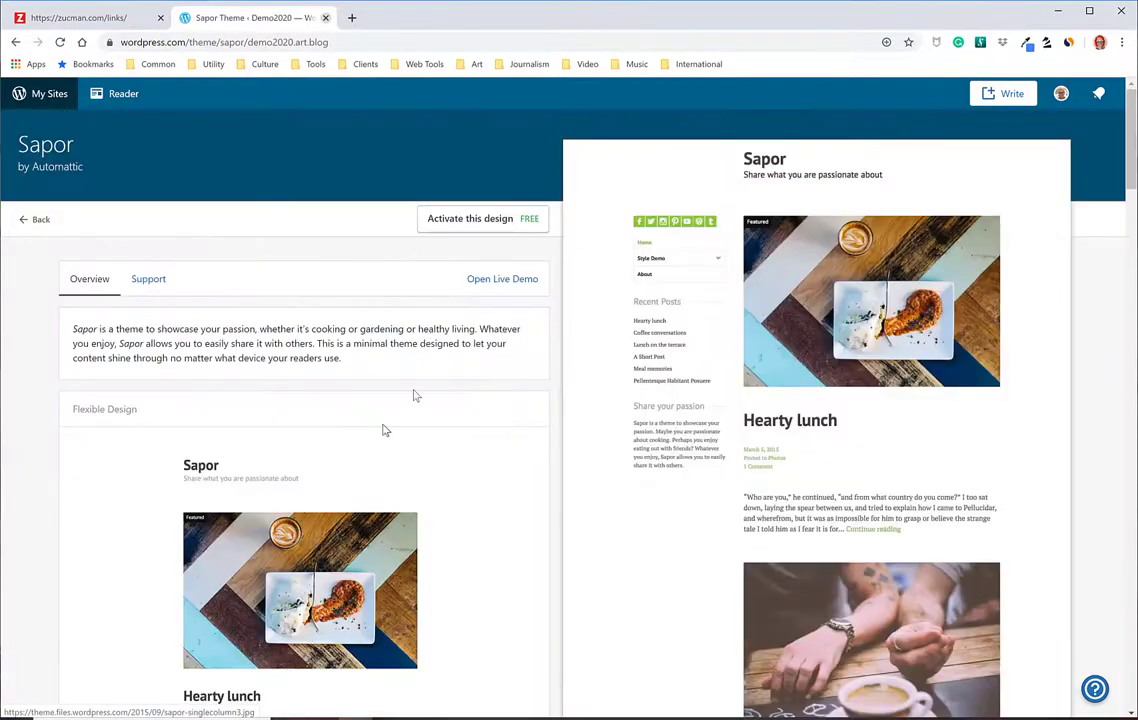
Browse the Sapor live demo's food-blog Home page and its Recent Posts.
left_click(490, 281)
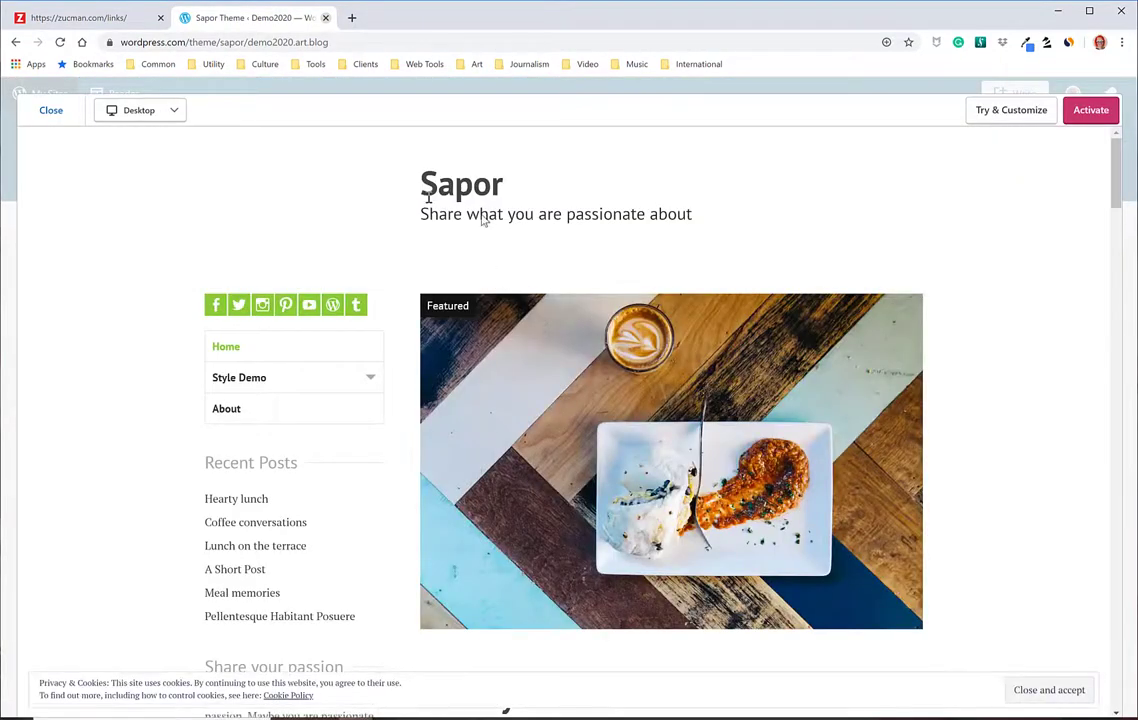
scroll(632, 385, "down", 4)
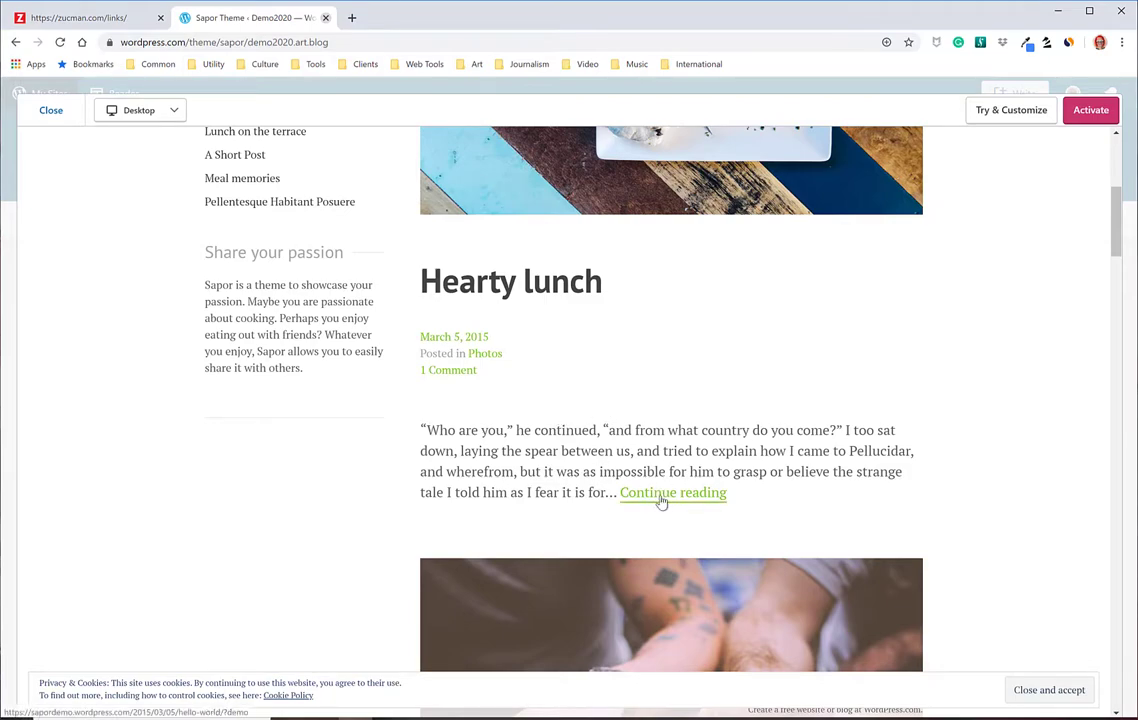
scroll(660, 500, "down", 12)
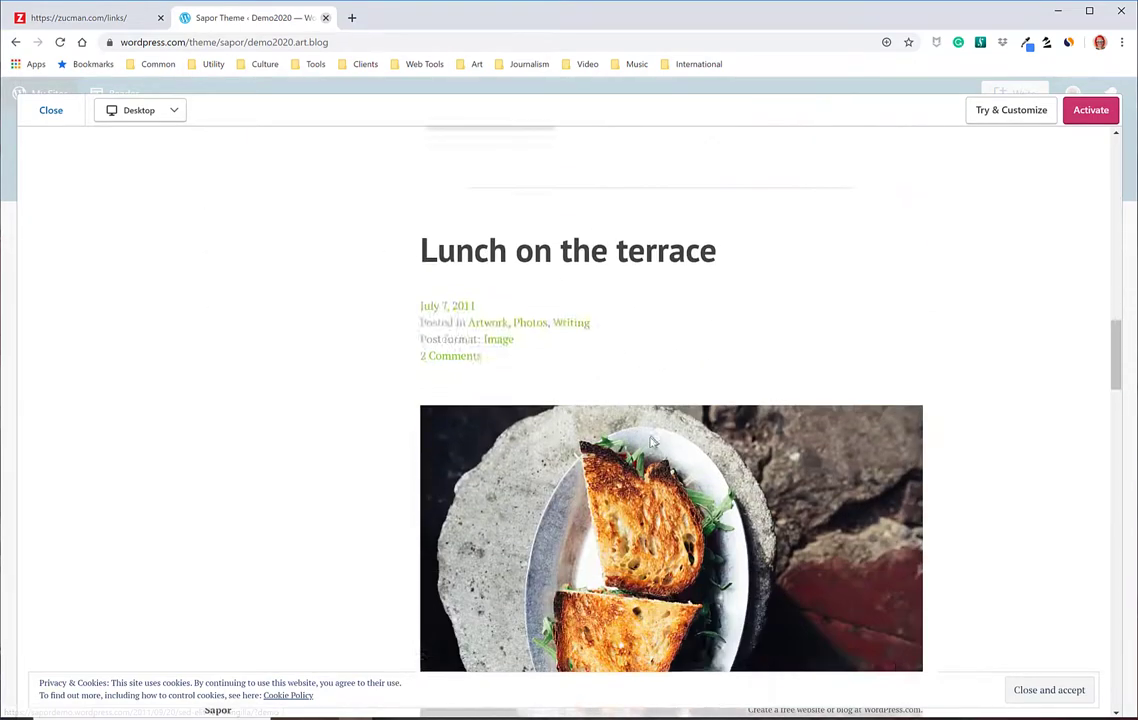
scroll(652, 441, "down", 10)
scroll(645, 441, "up", 8)
scroll(645, 441, "up", 15)
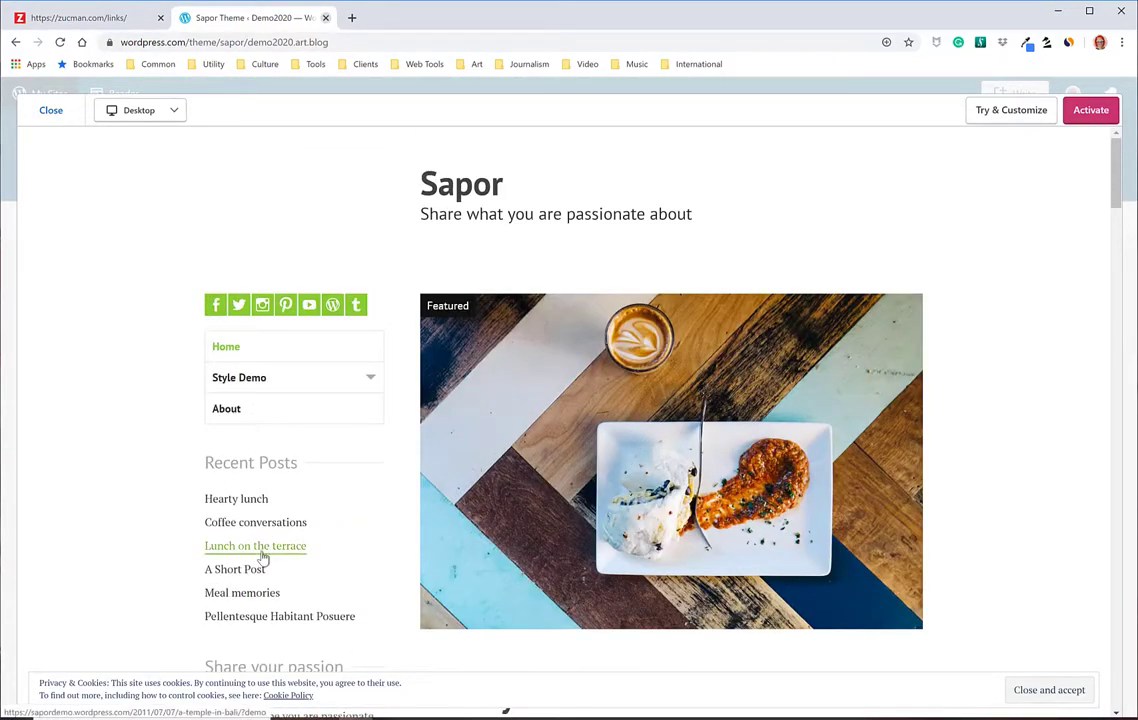
scroll(263, 556, "down", 10)
scroll(265, 550, "up", 10)
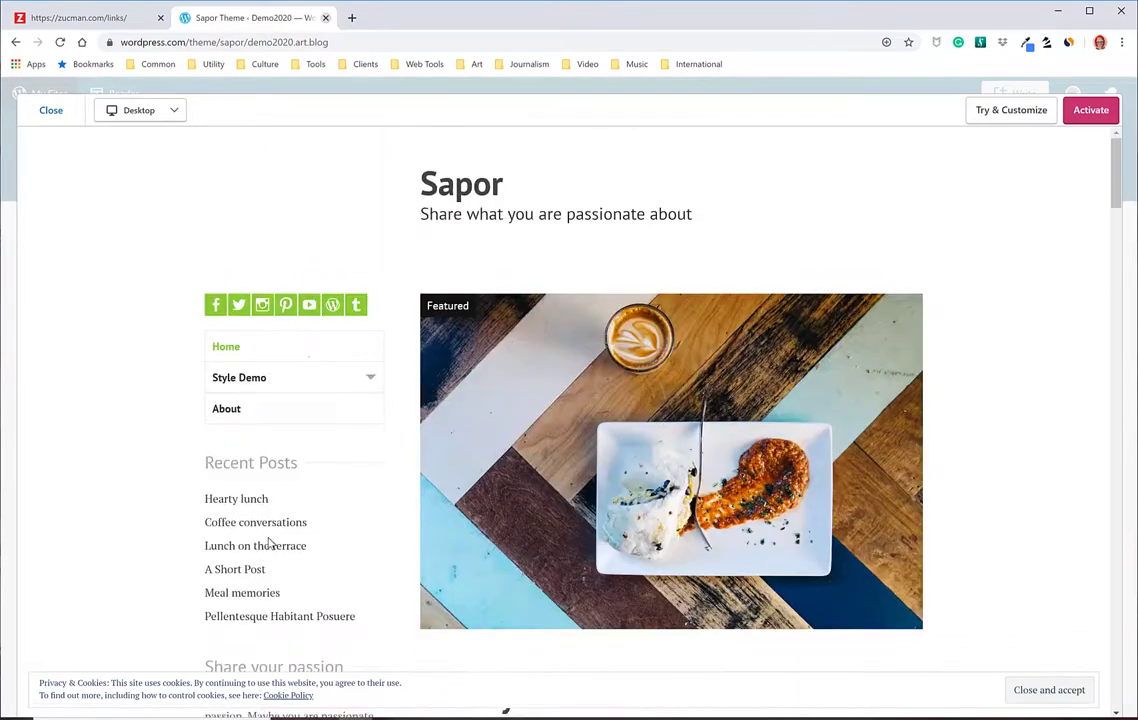
Preview Sapor on Demo2020 with the homepage set to Your latest posts.
left_click(1002, 118)
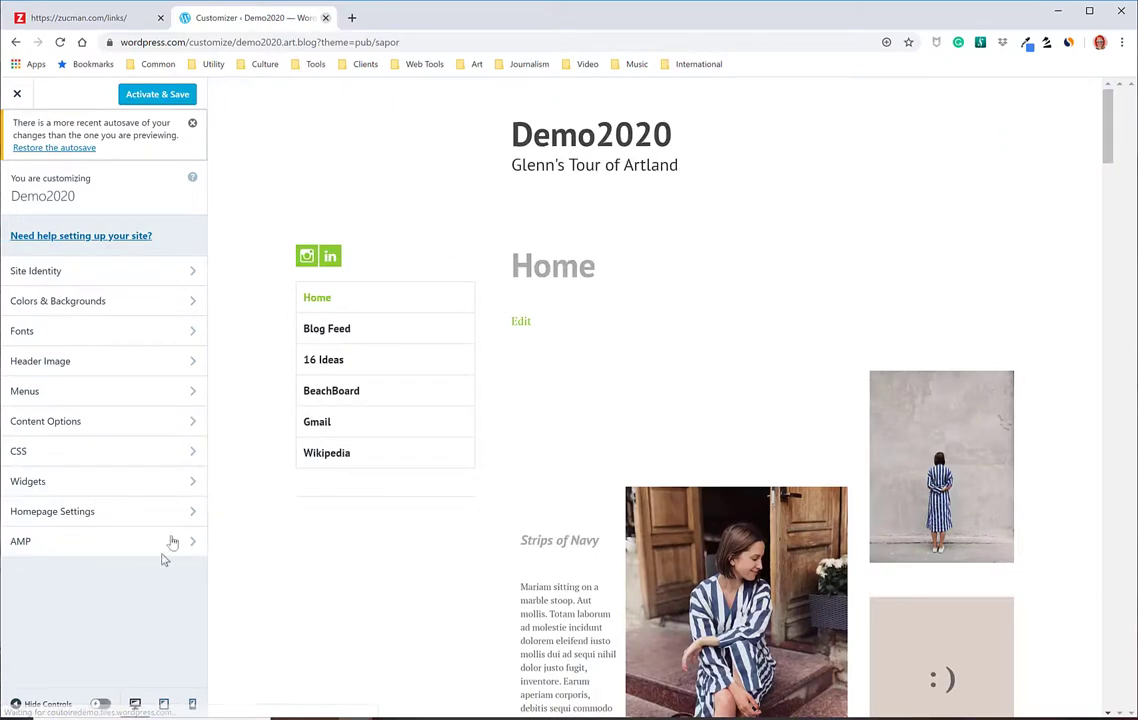
left_click(132, 514)
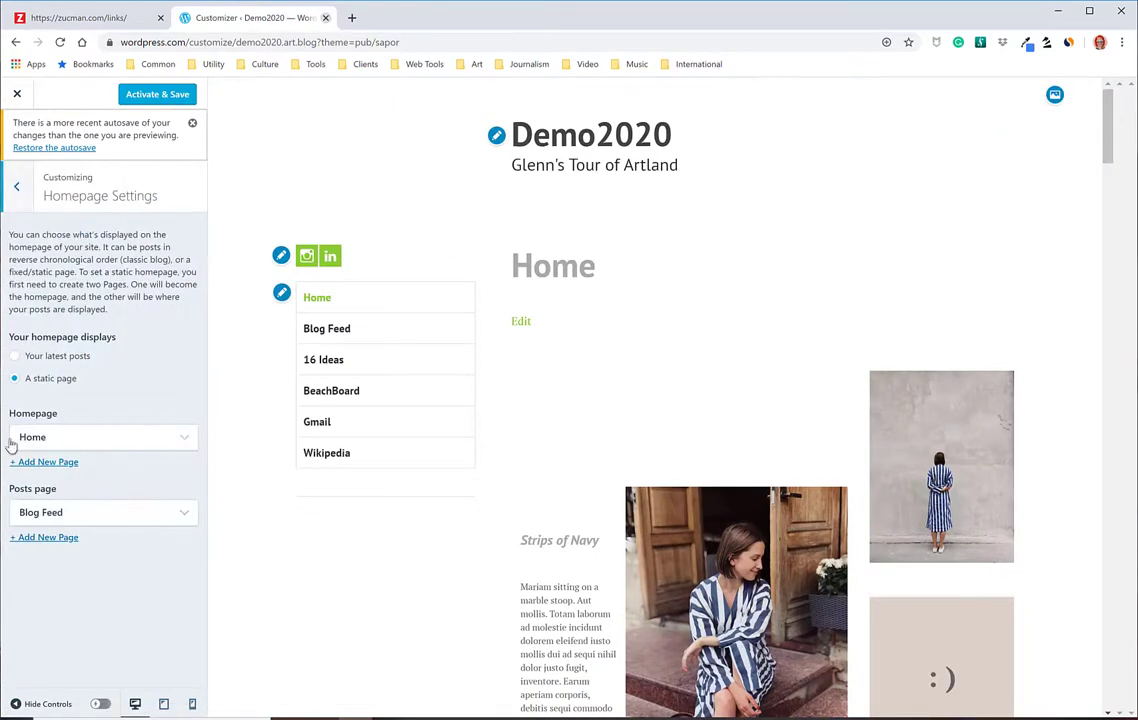
left_click(14, 357)
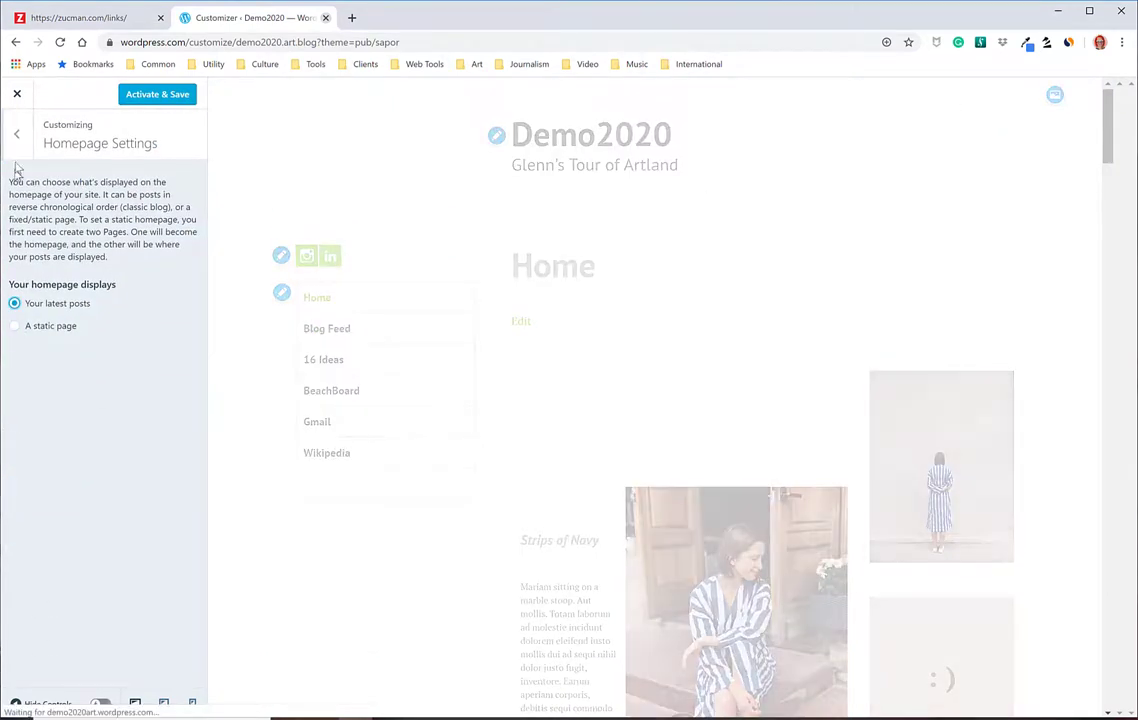
left_click(18, 134)
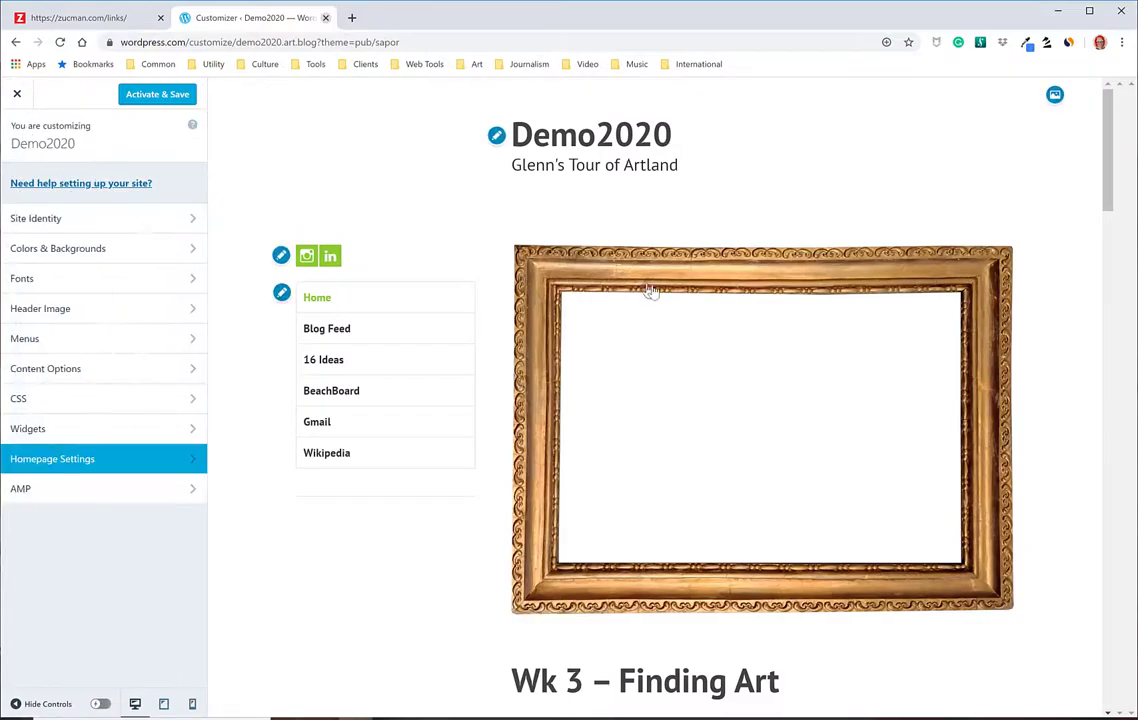
Scroll through the Sapor preview, then return to the sapor theme search results.
scroll(676, 371, "down", 3)
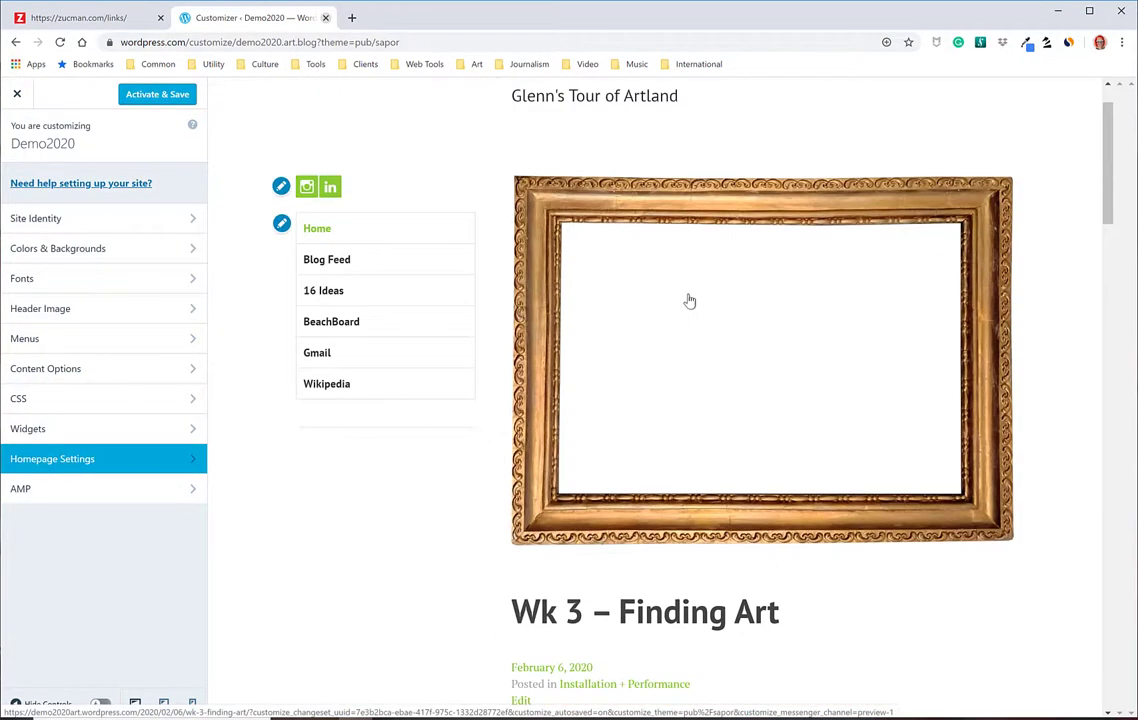
scroll(686, 300, "down", 4)
scroll(627, 386, "down", 7)
scroll(622, 386, "down", 5)
scroll(604, 424, "up", 15)
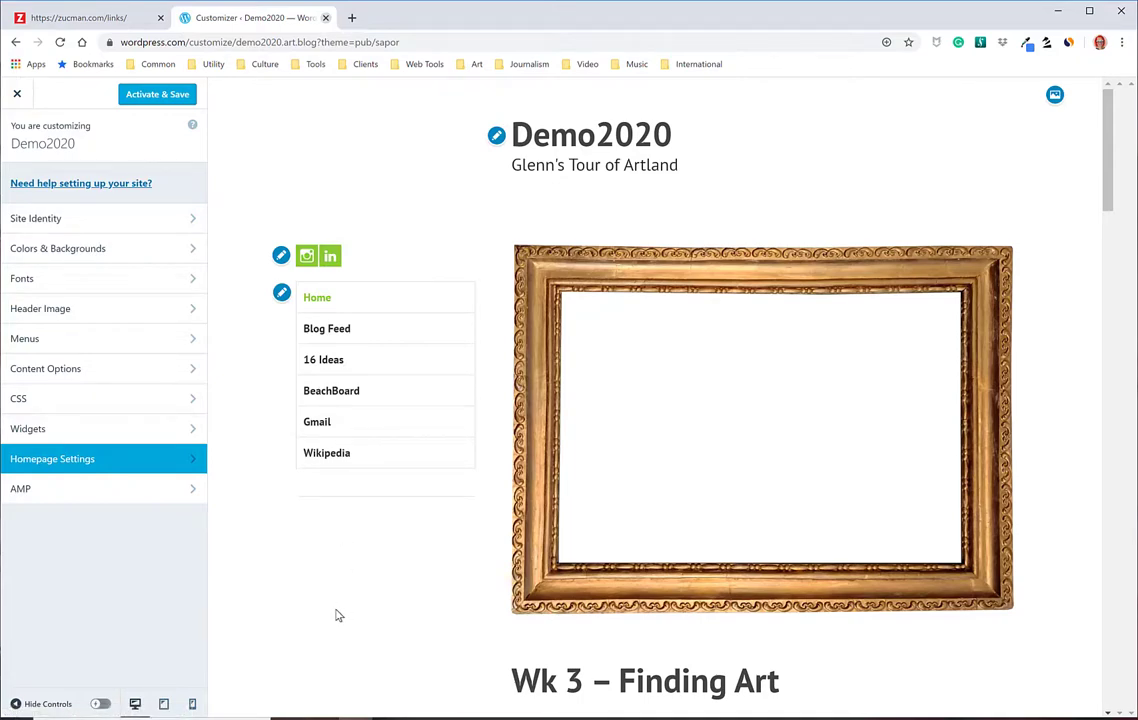
left_click(15, 42)
left_click(41, 219)
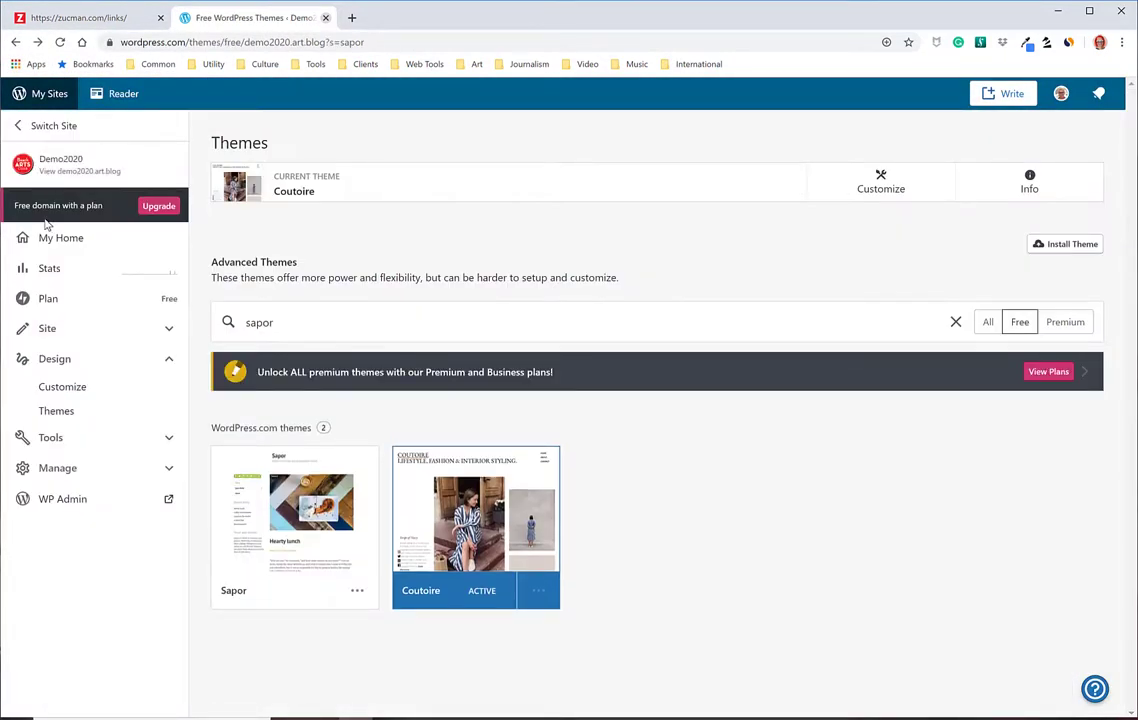
Search the themes for 'penscrat' and open the Penscratch 2 theme details.
left_click(956, 323)
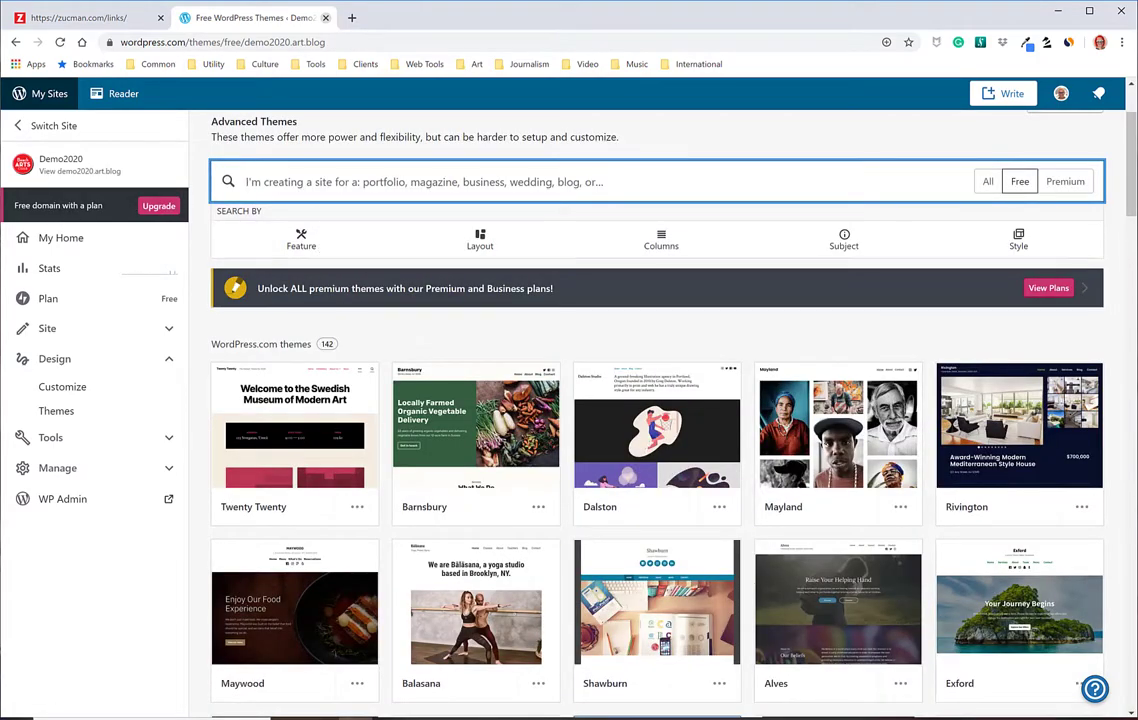
type("penscra")
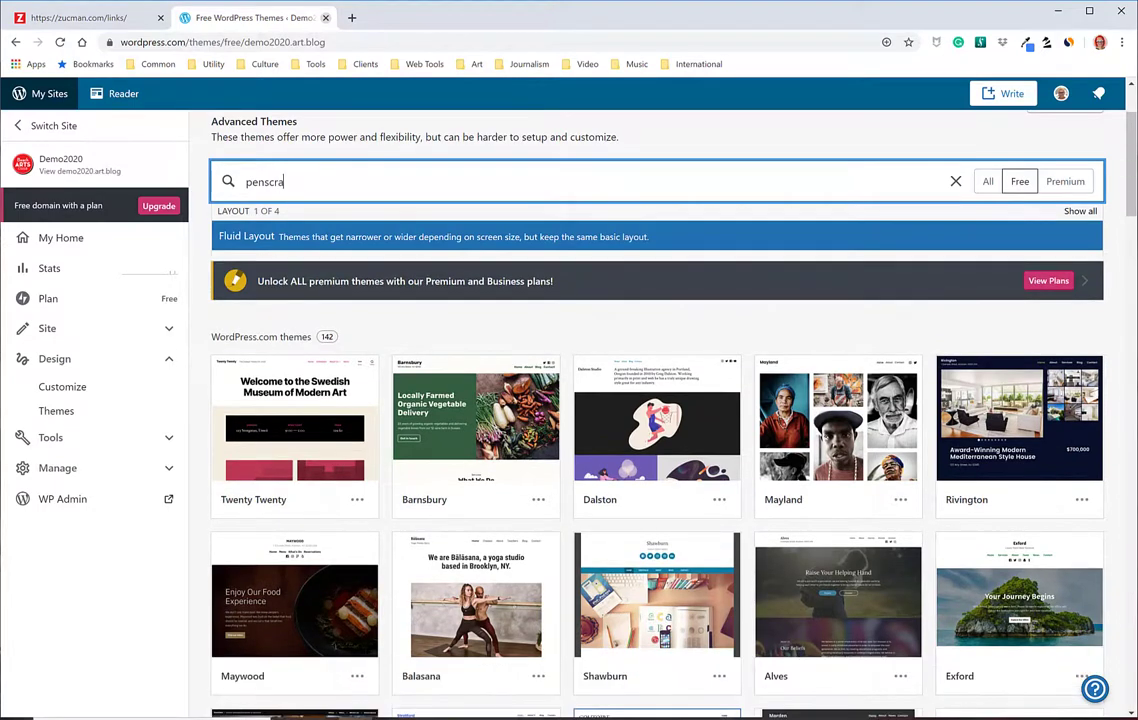
type("tch")
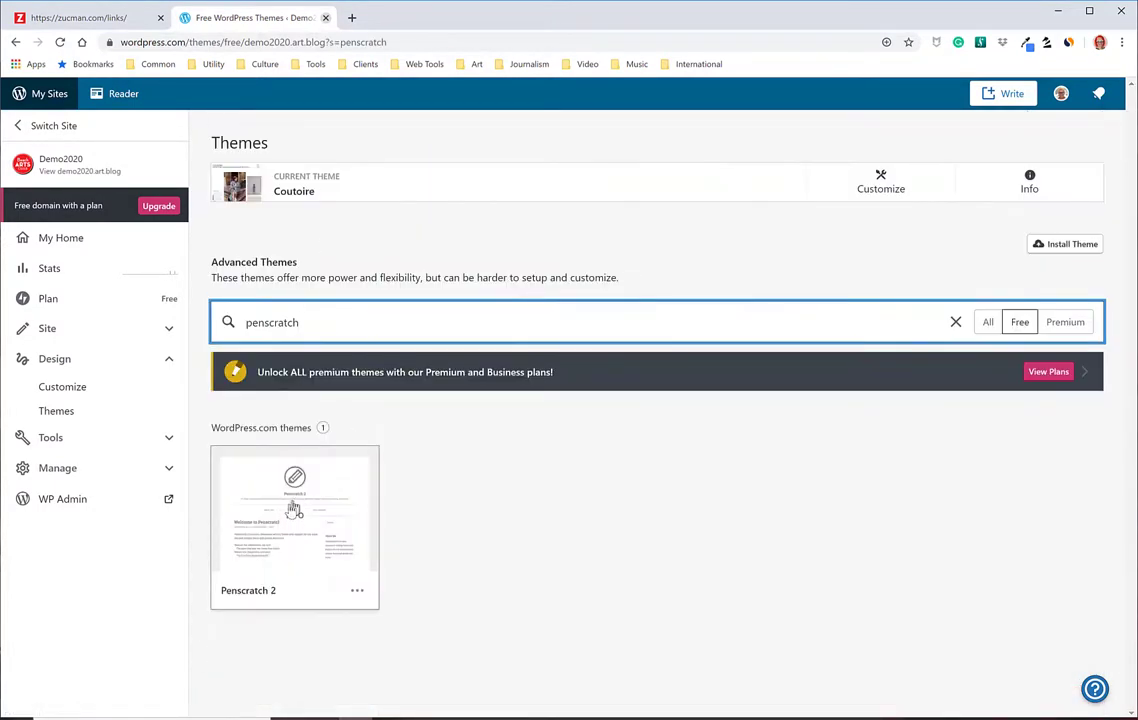
left_click(295, 518)
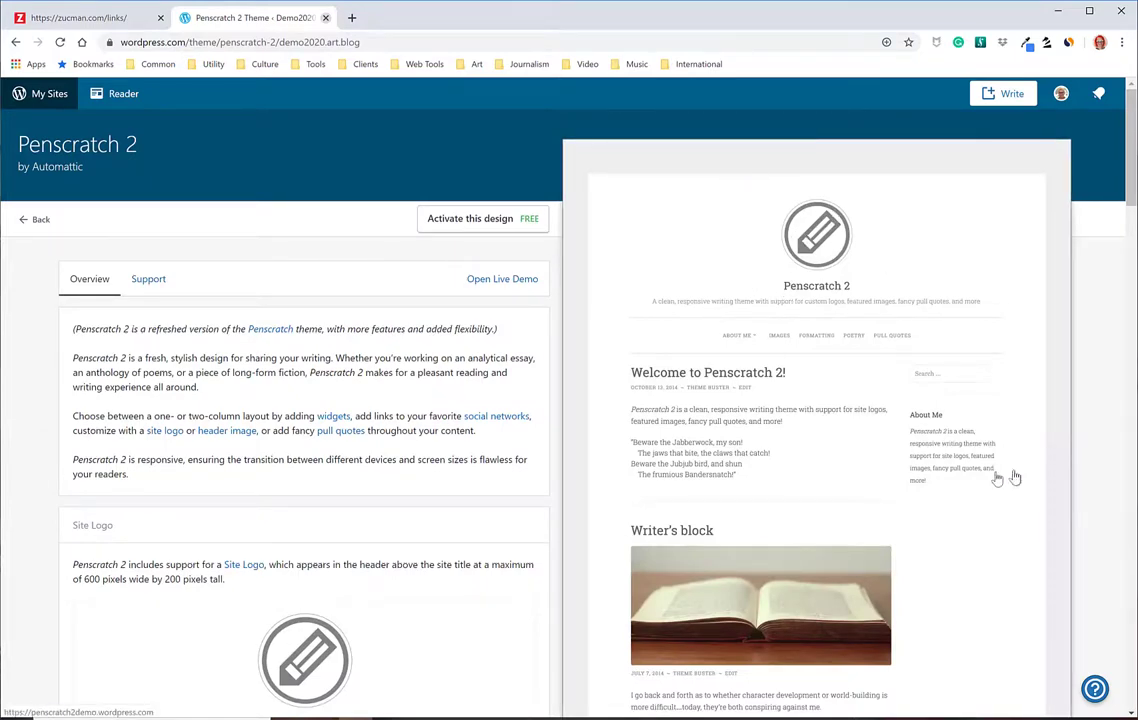
Browse the Penscratch 2 live demo, then preview it on Demo2020 with customisation.
left_click(490, 283)
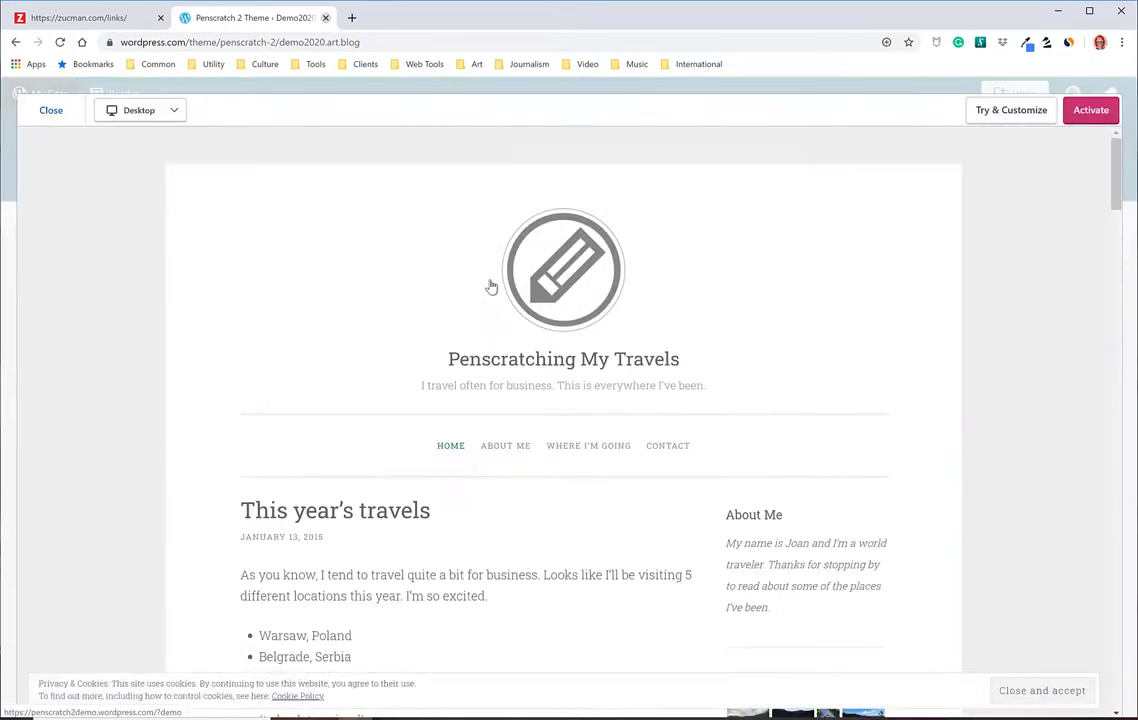
scroll(403, 449, "down", 3)
scroll(405, 443, "up", 2)
scroll(409, 440, "down", 10)
scroll(401, 433, "down", 4)
scroll(401, 433, "up", 20)
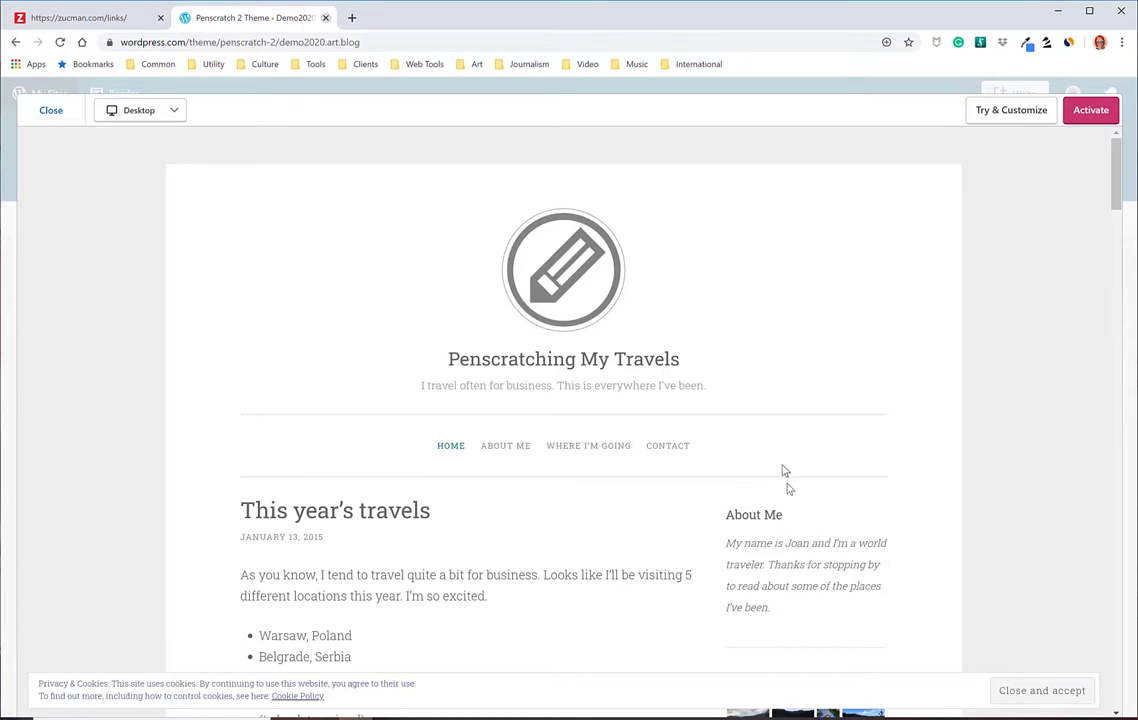
left_click(994, 112)
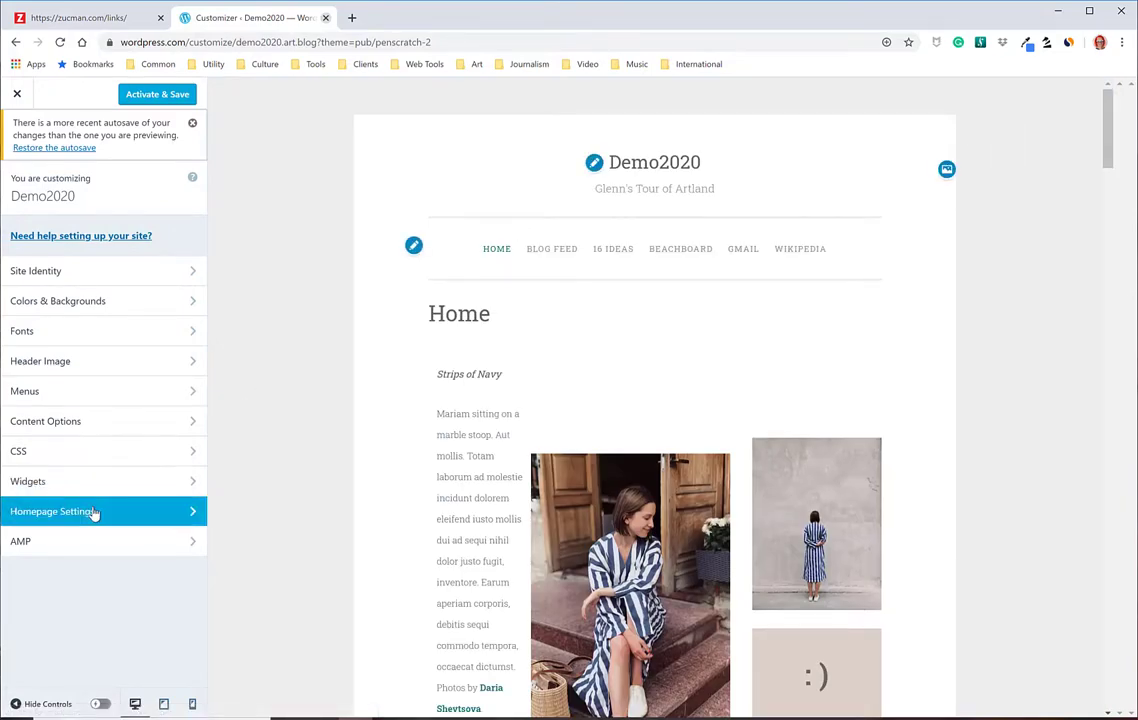
Set the Penscratch 2 homepage to display the latest posts.
left_click(91, 511)
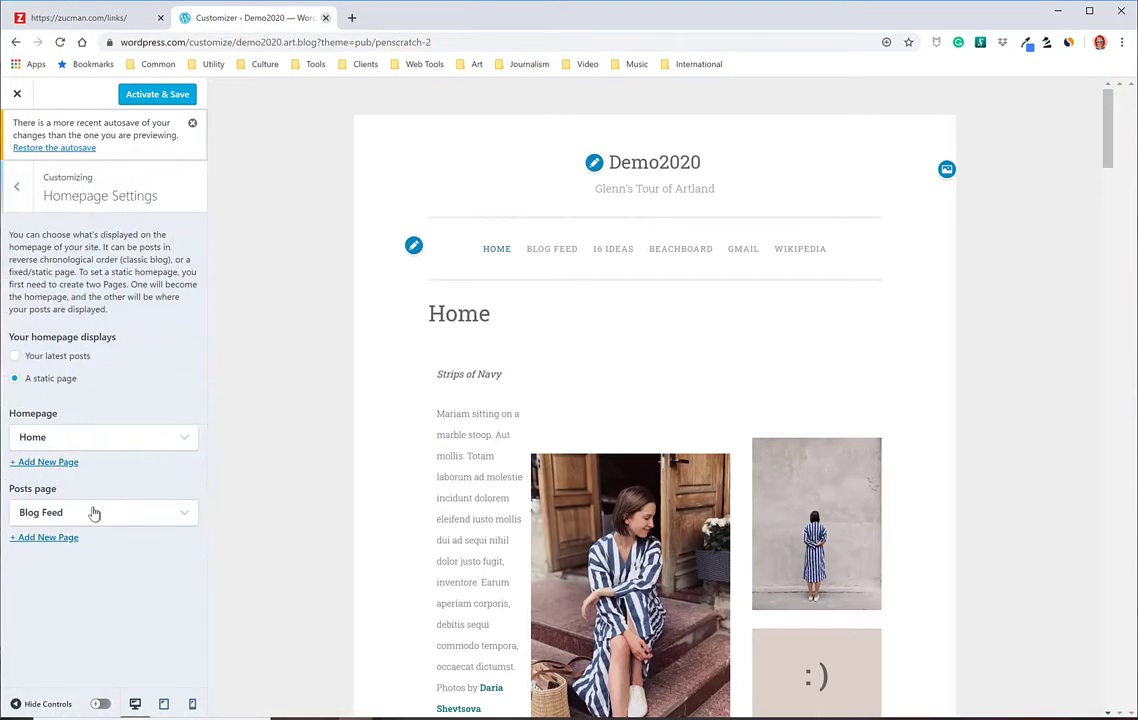
left_click(14, 358)
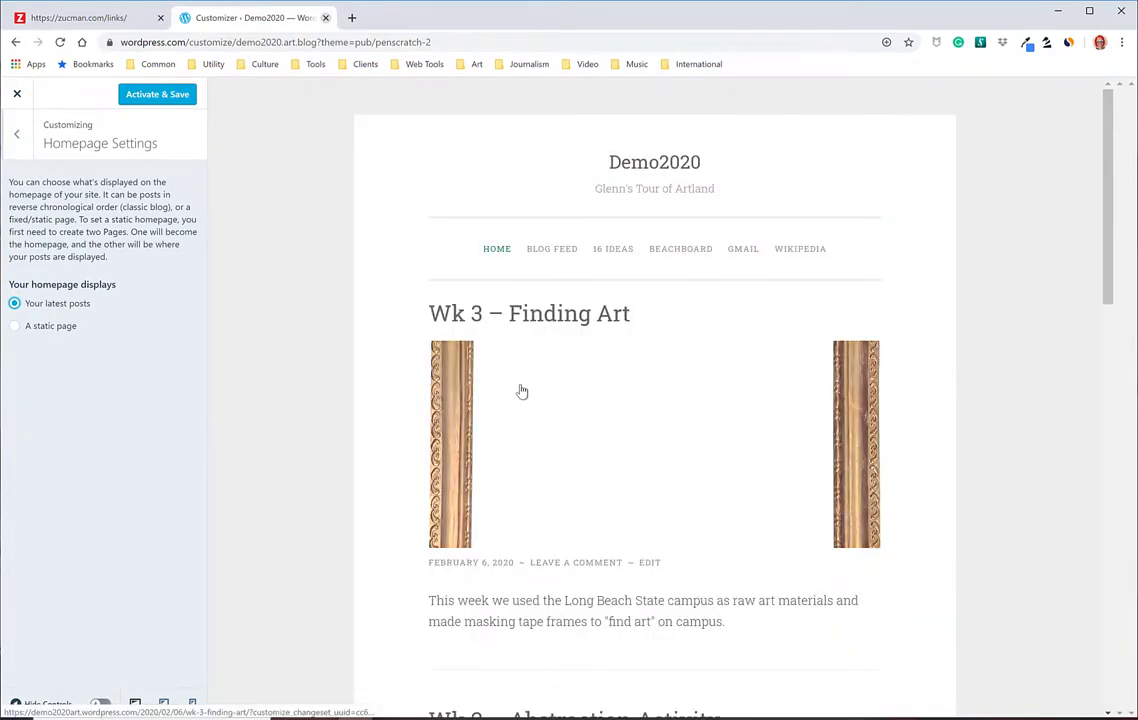
scroll(622, 419, "down", 2)
scroll(617, 411, "up", 2)
scroll(612, 414, "down", 8)
scroll(610, 415, "down", 3)
scroll(608, 414, "up", 10)
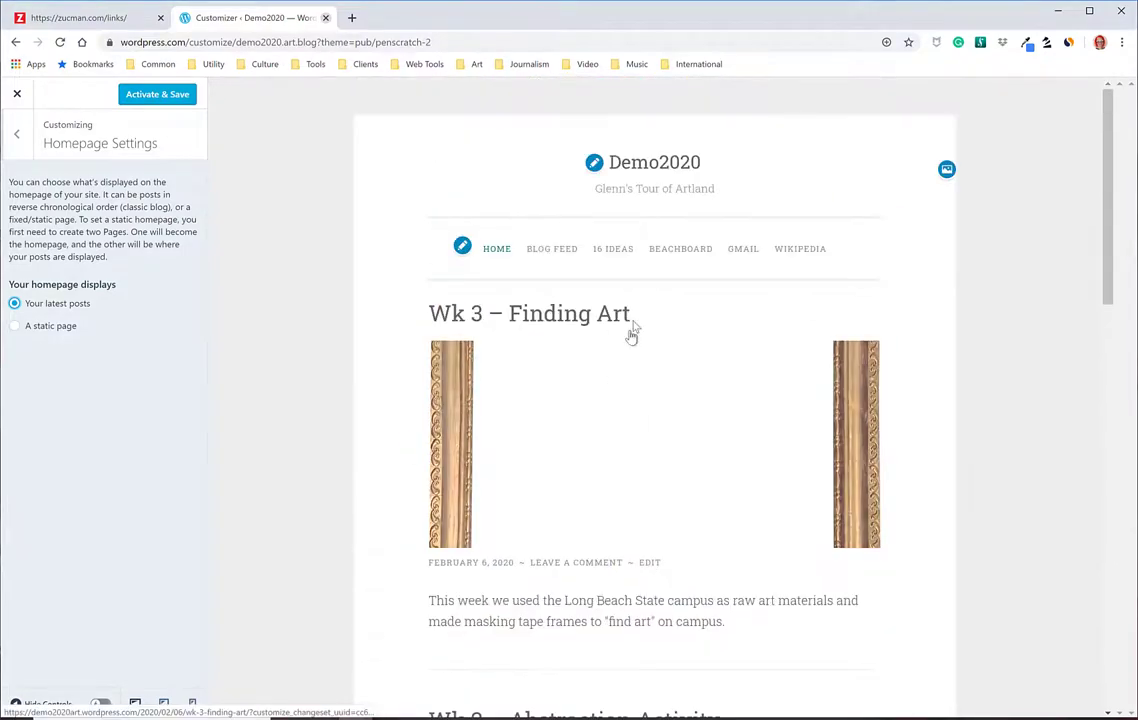
left_click(17, 133)
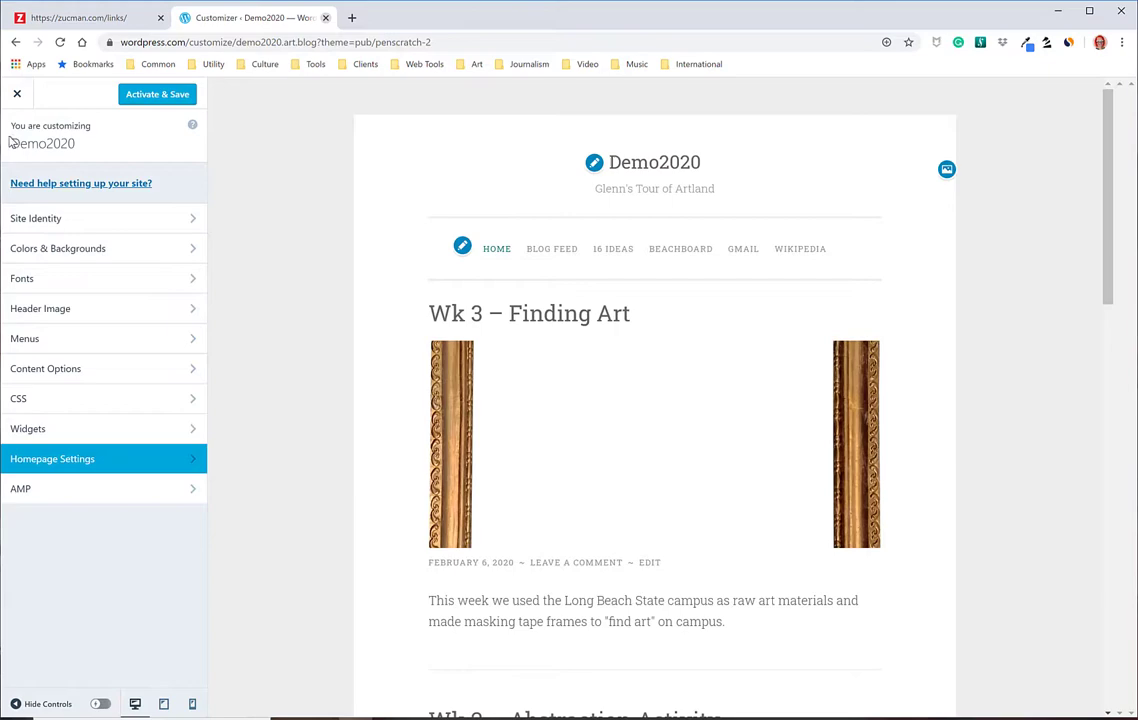
Try full posts in the content options, then switch the blog back to post excerpts.
left_click(61, 377)
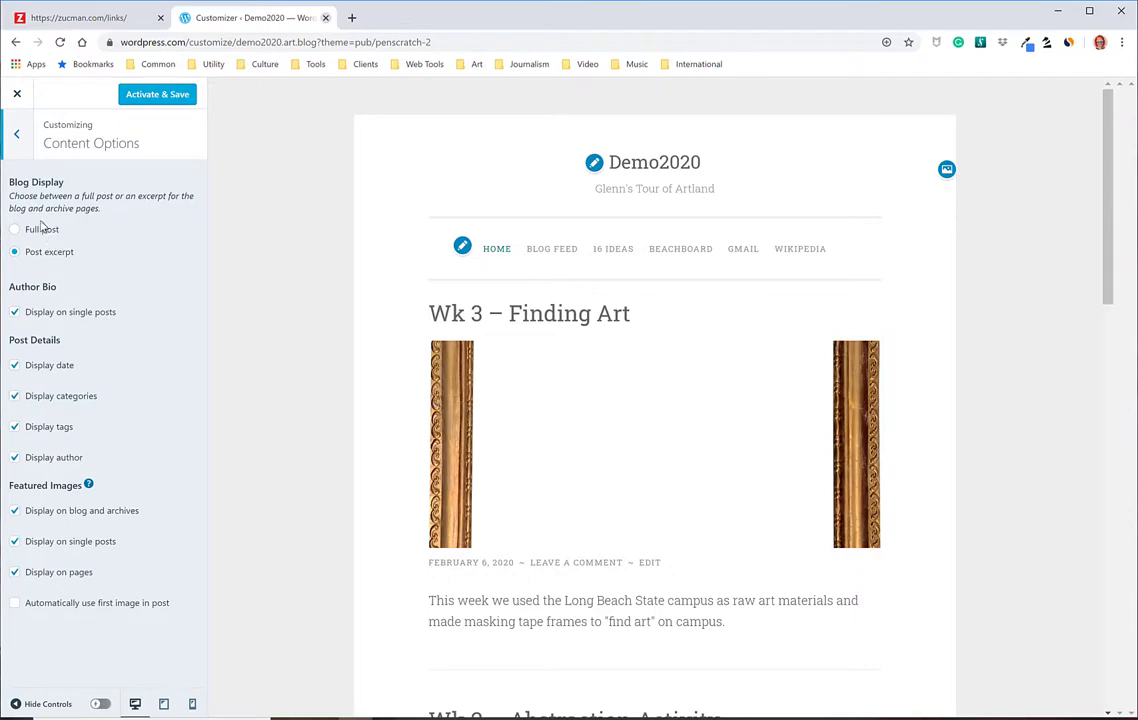
left_click(15, 231)
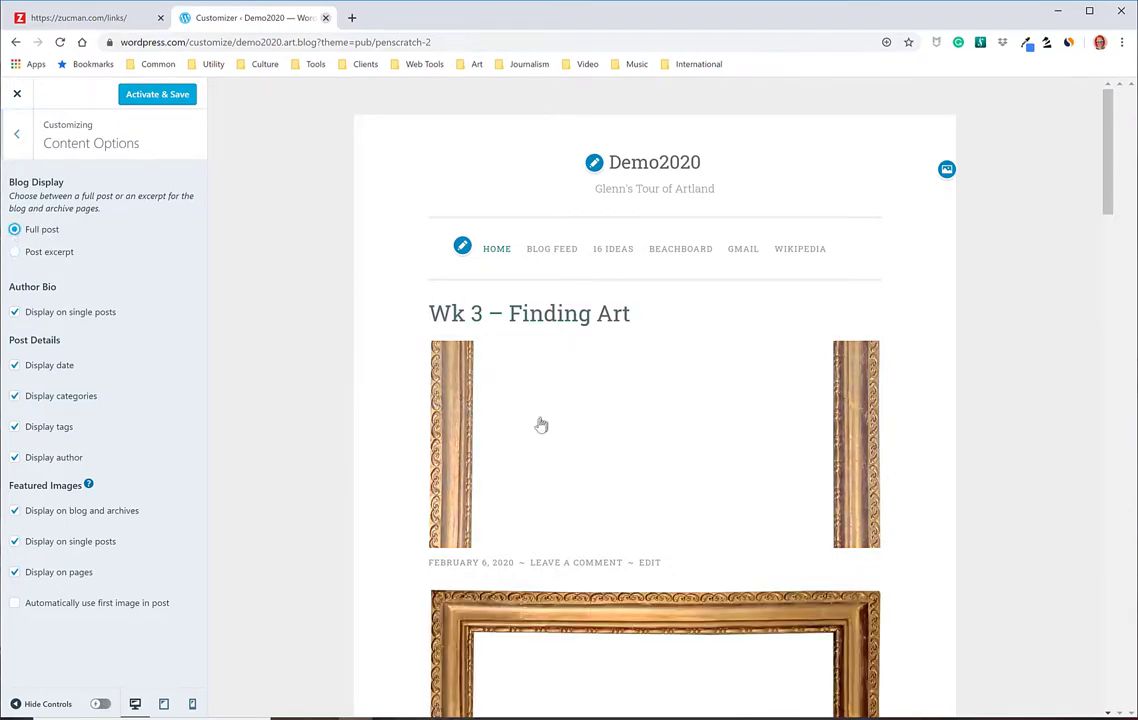
scroll(590, 429, "down", 3)
scroll(670, 458, "down", 3)
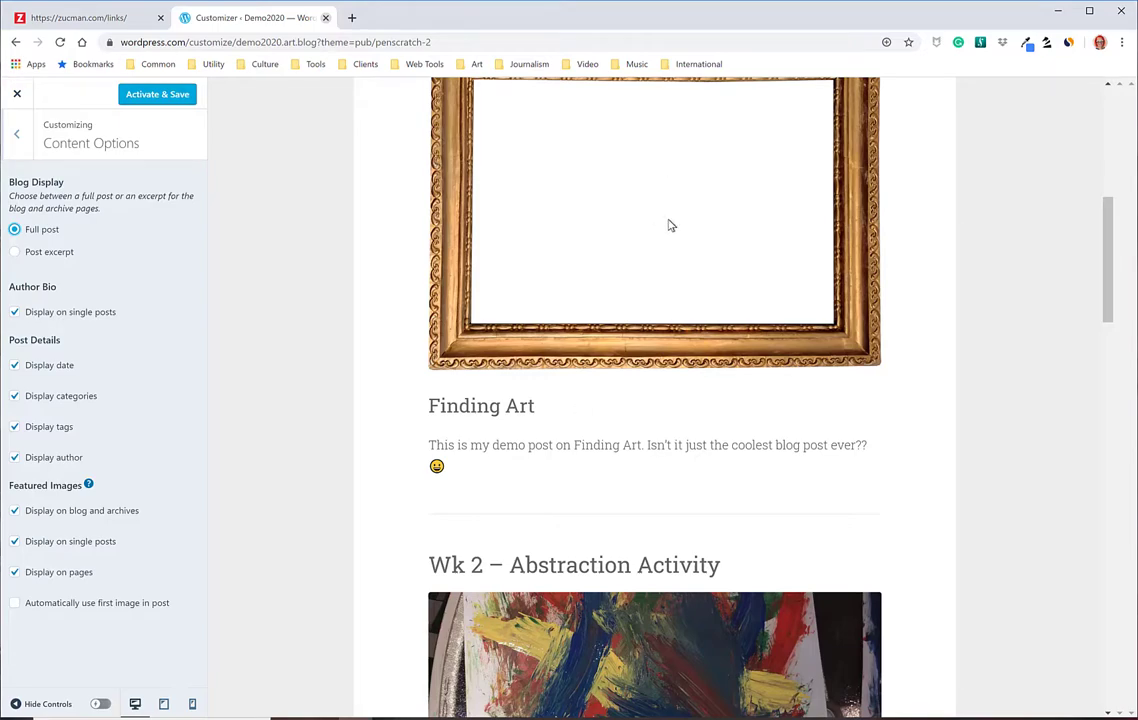
scroll(670, 226, "down", 10)
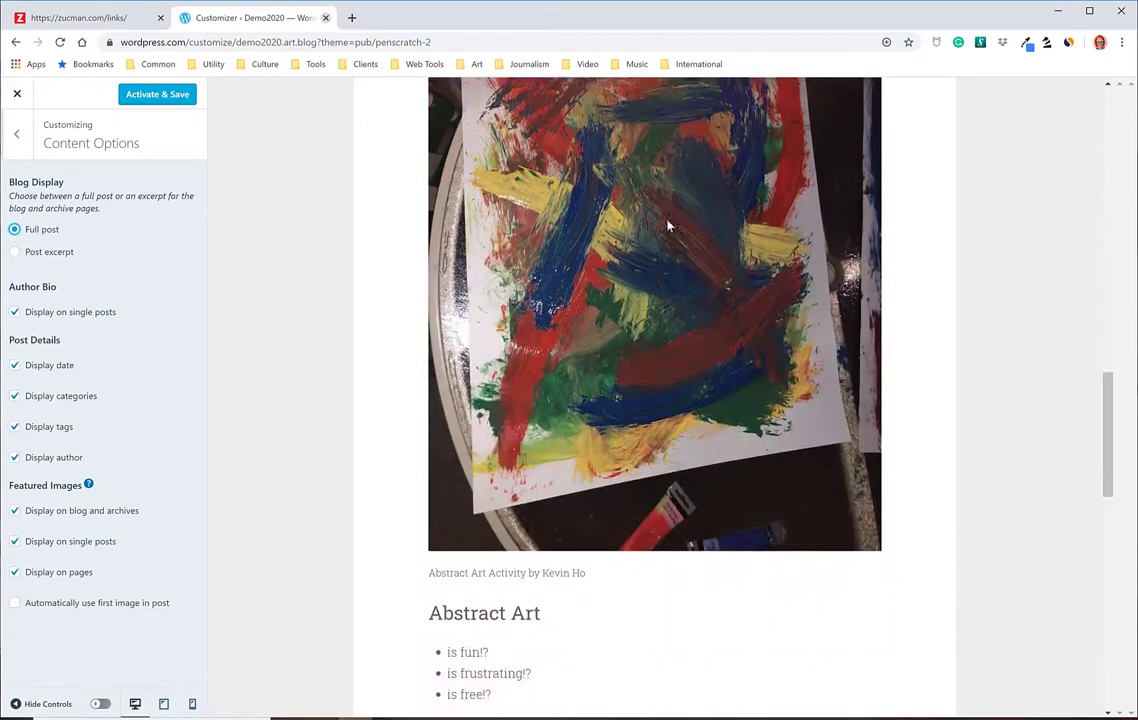
scroll(670, 226, "down", 3)
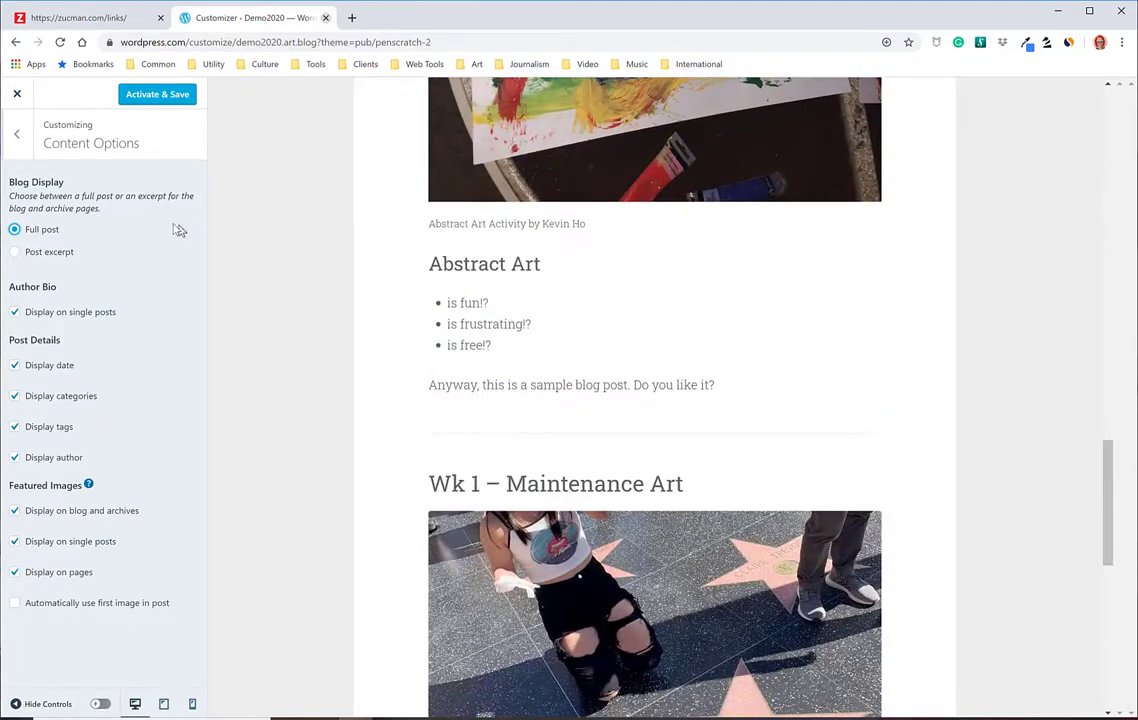
left_click(14, 253)
scroll(556, 257, "up", 3)
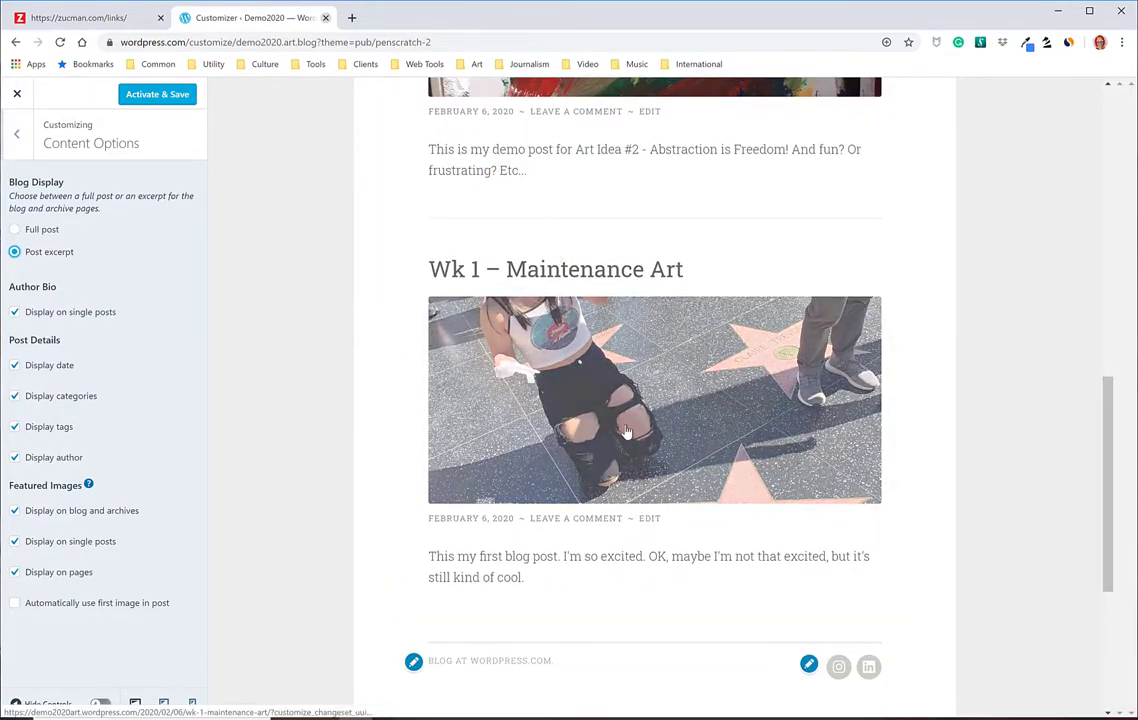
scroll(630, 428, "up", 4)
scroll(630, 430, "up", 5)
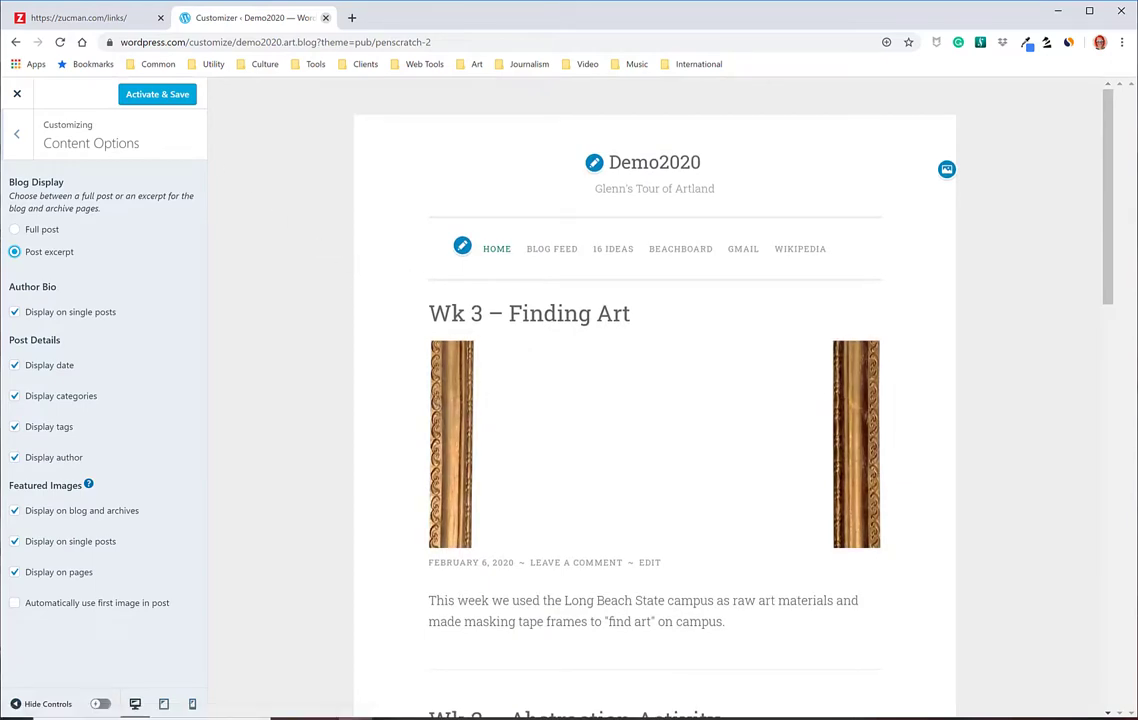
Recheck that the homepage settings still show the latest posts.
left_click(16, 138)
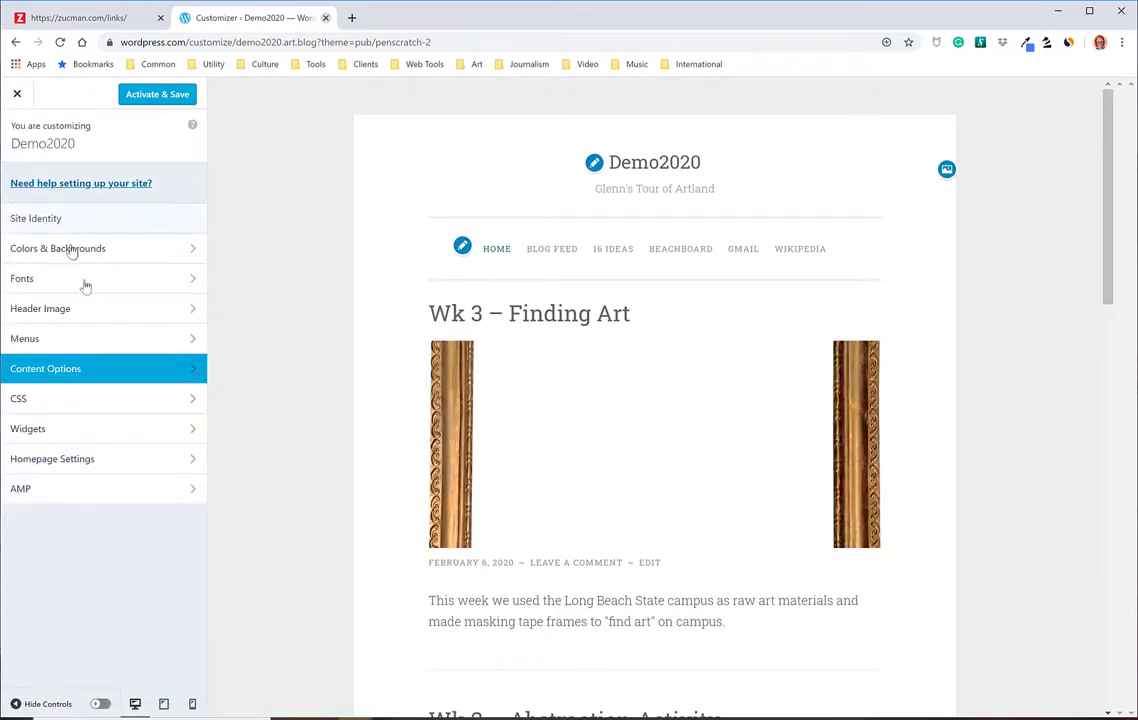
left_click(64, 470)
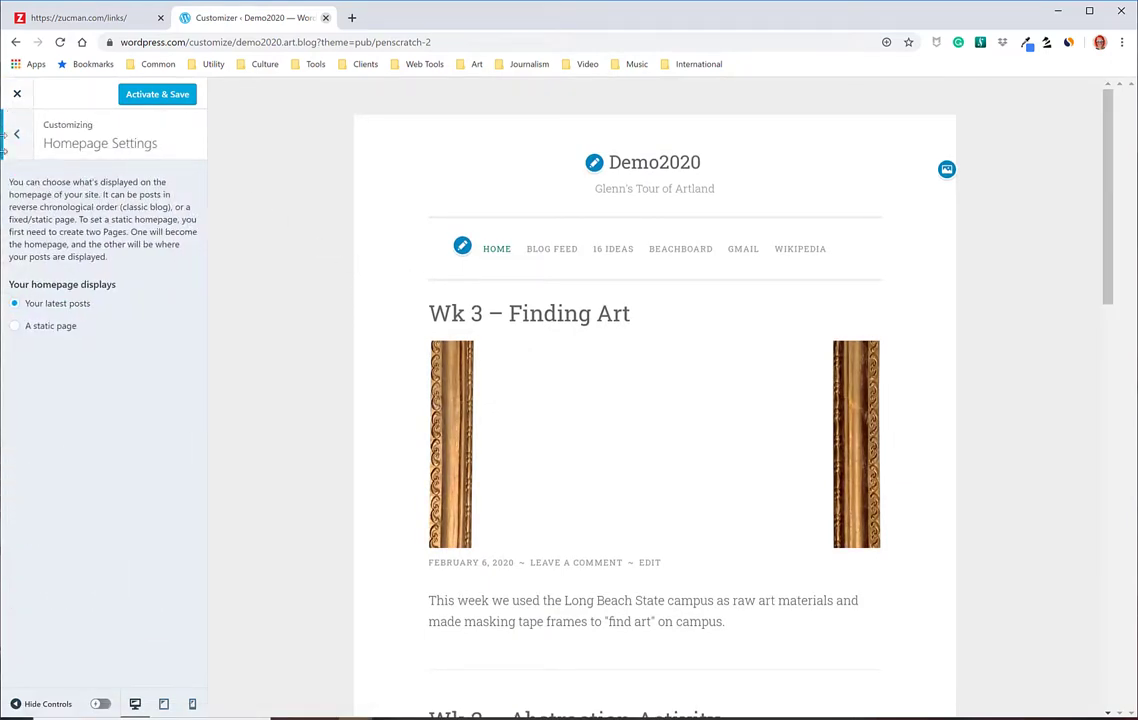
left_click(18, 138)
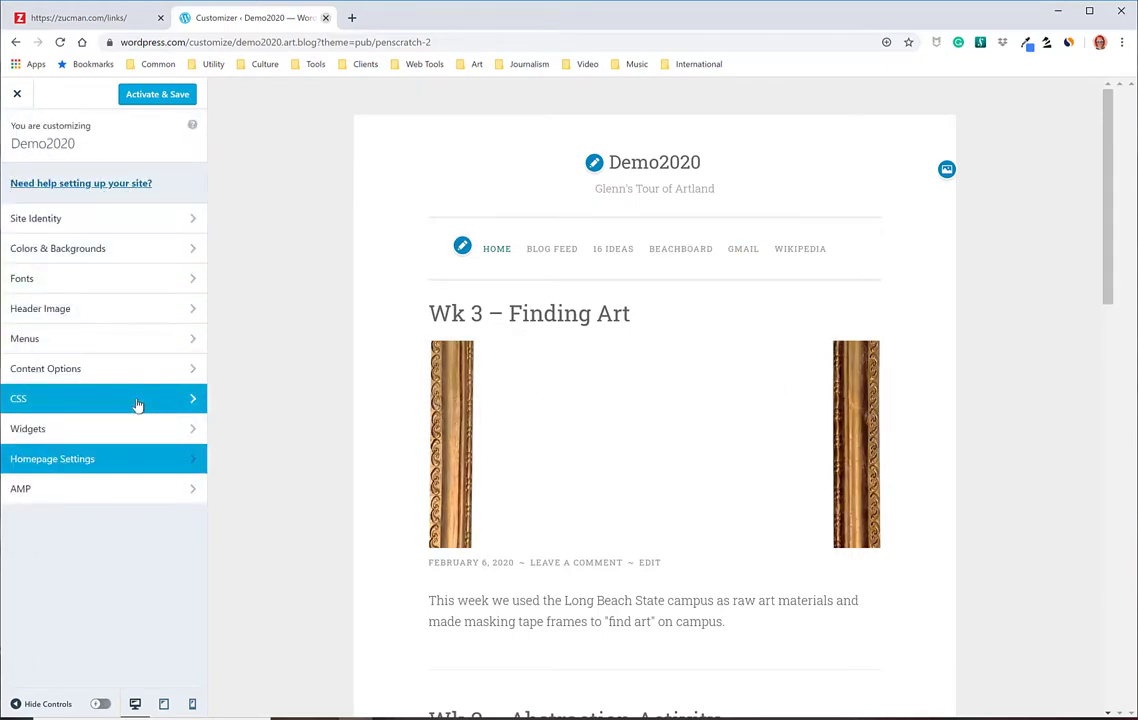
Add an Authors widget to the Sidebar widget area.
left_click(120, 430)
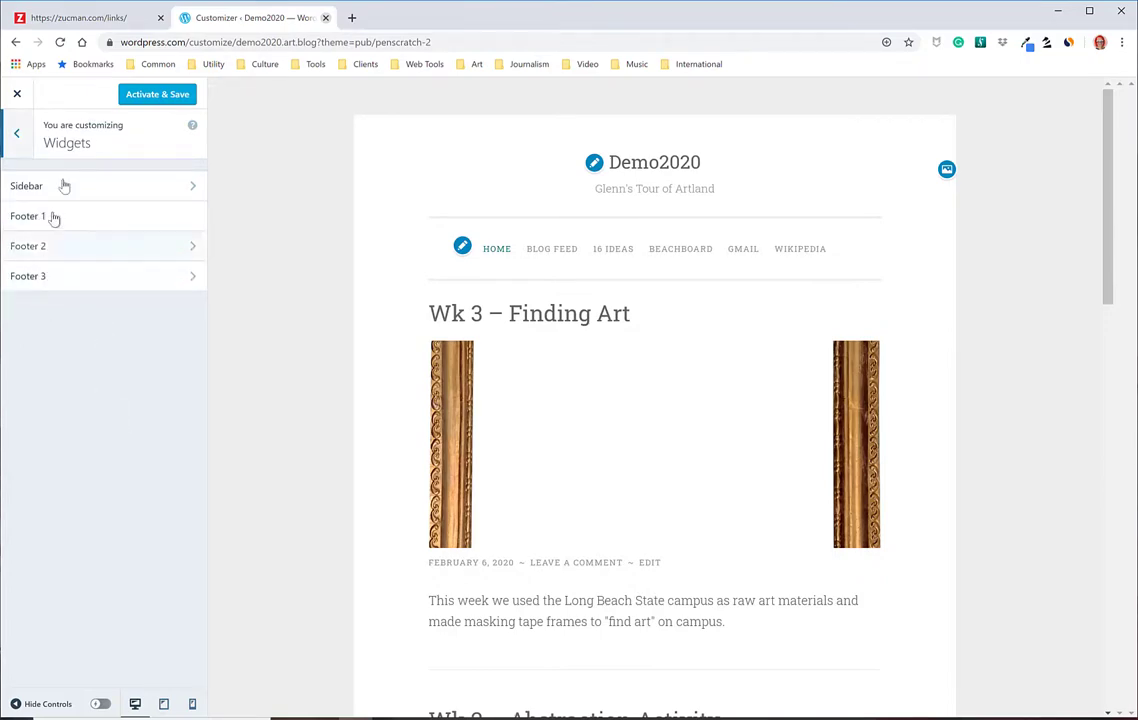
left_click(188, 188)
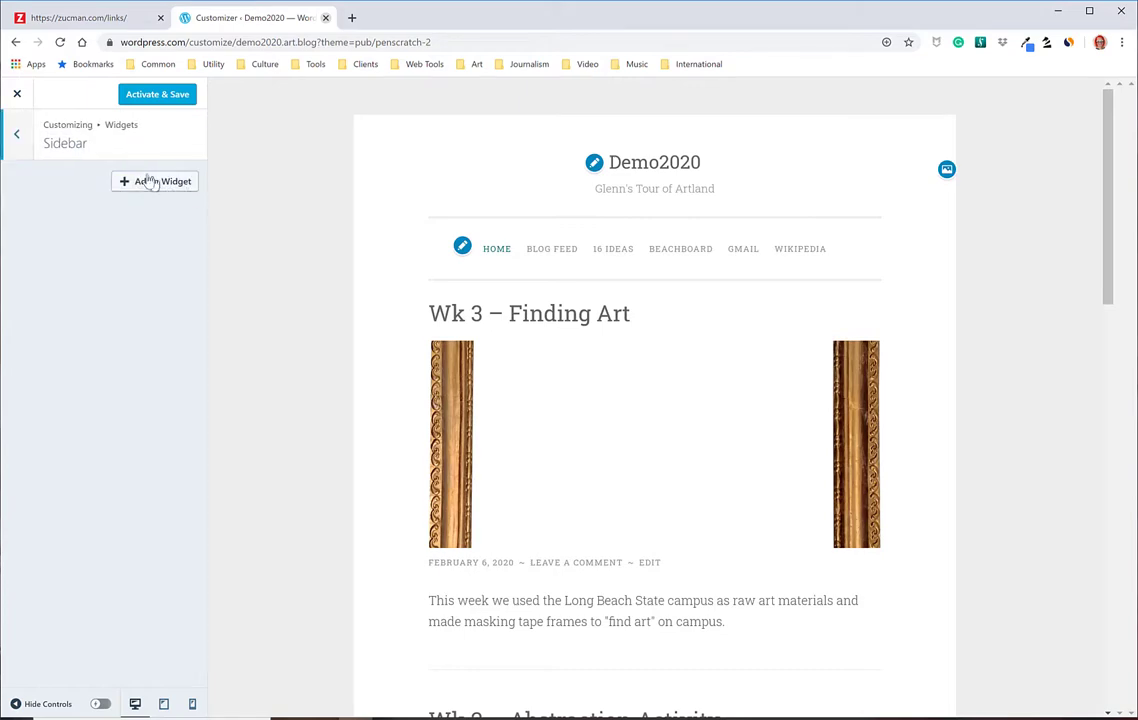
left_click(160, 183)
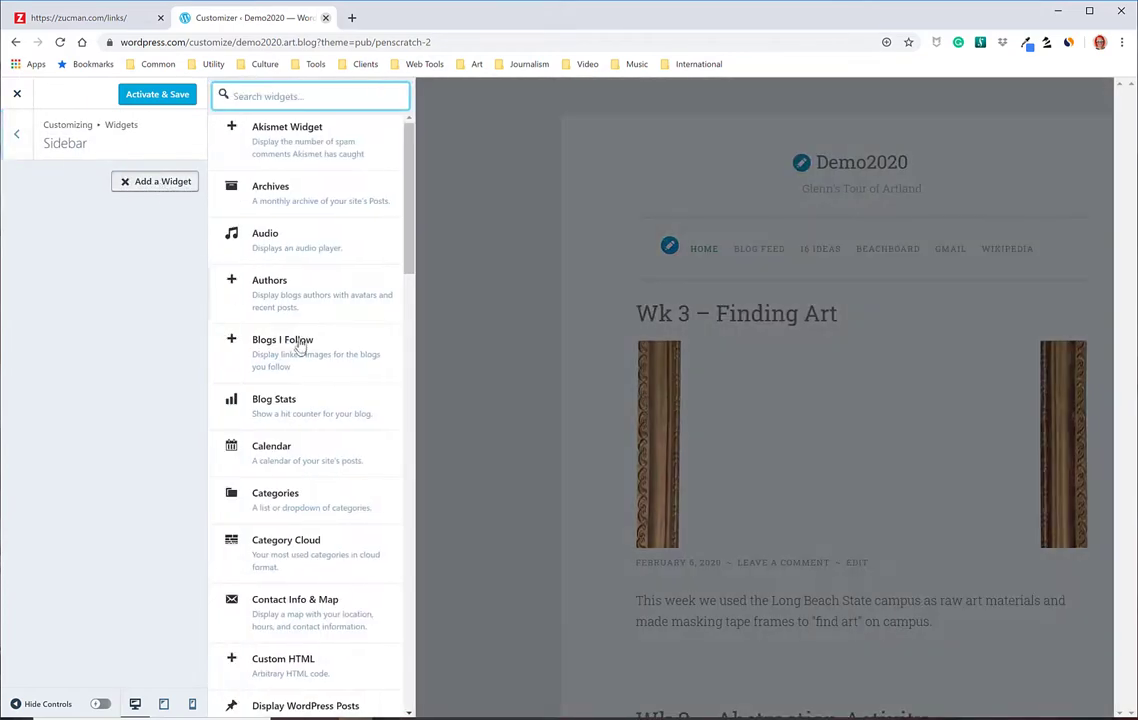
left_click(279, 291)
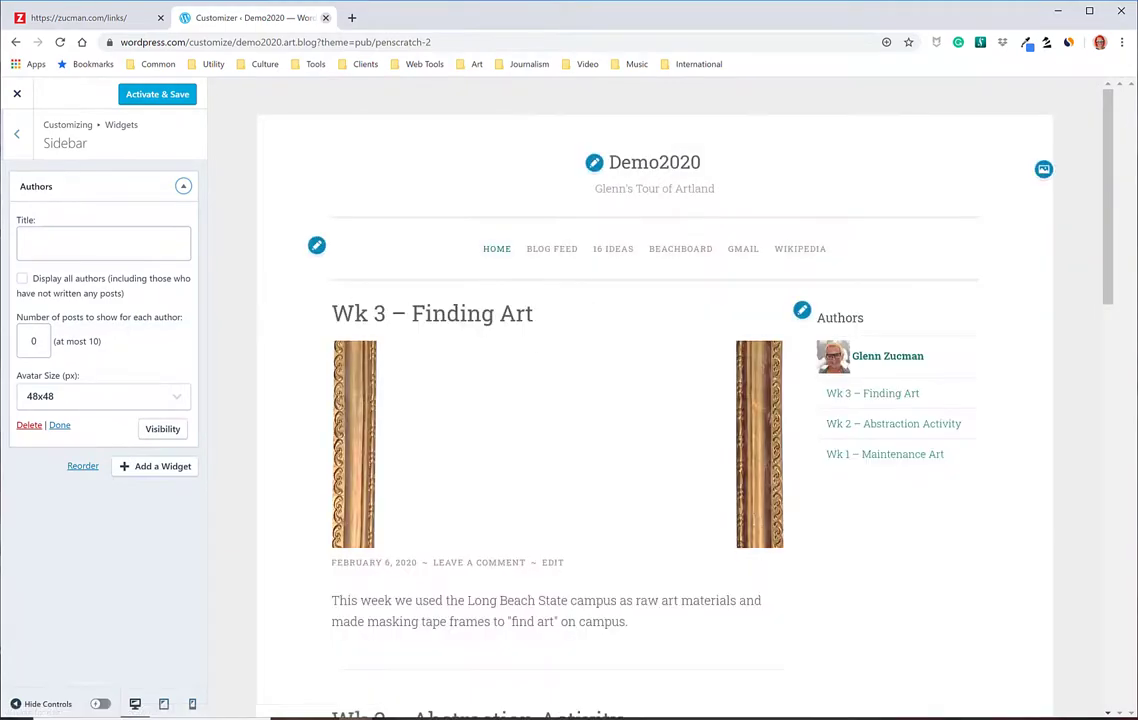
scroll(445, 500, "down", 10)
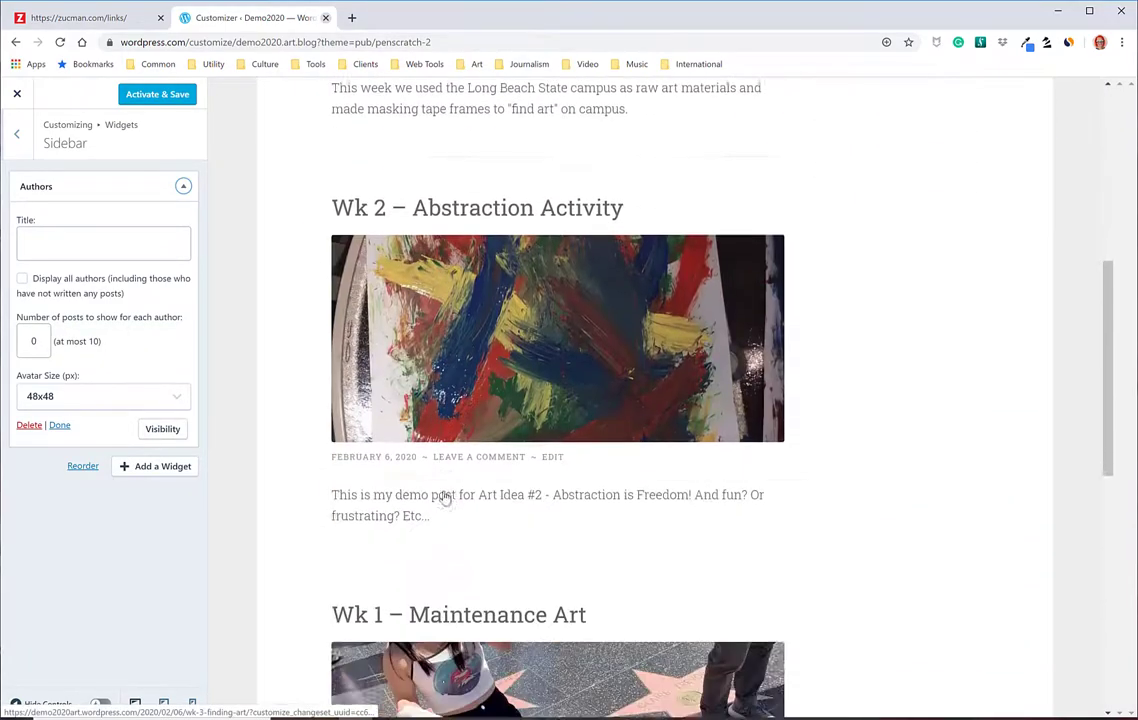
scroll(443, 497, "up", 9)
scroll(443, 497, "up", 1)
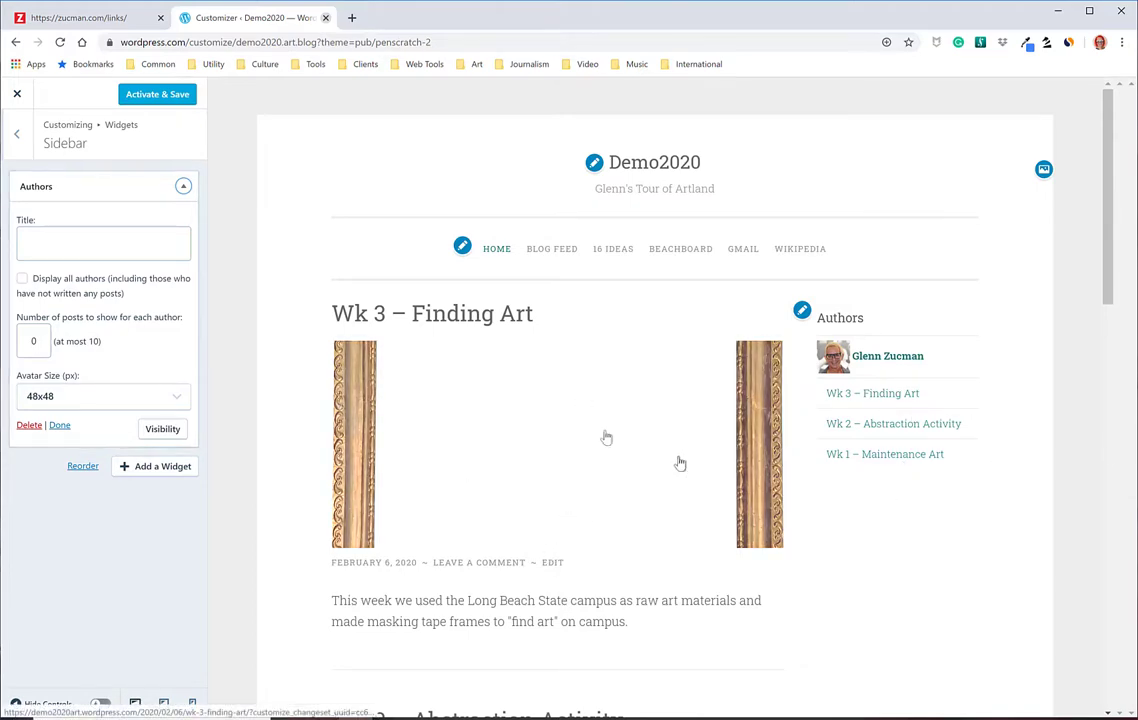
left_click(183, 188)
Add an Image widget showing the red-haired portrait from the media library.
left_click(157, 221)
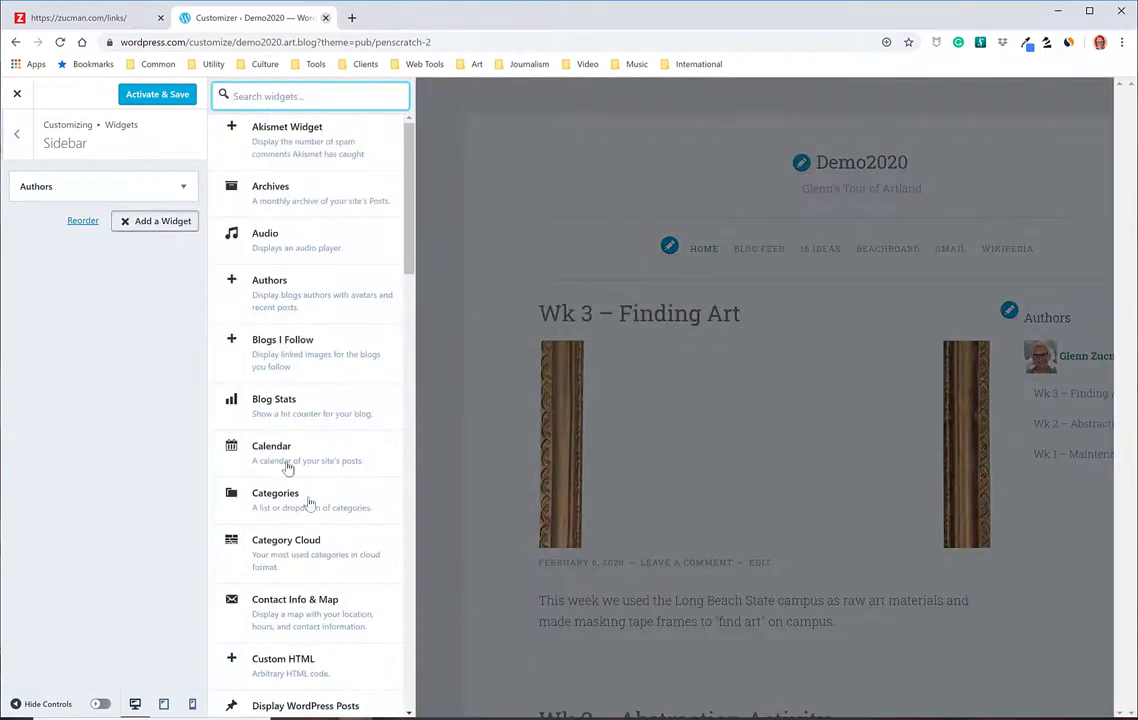
scroll(318, 513, "down", 7)
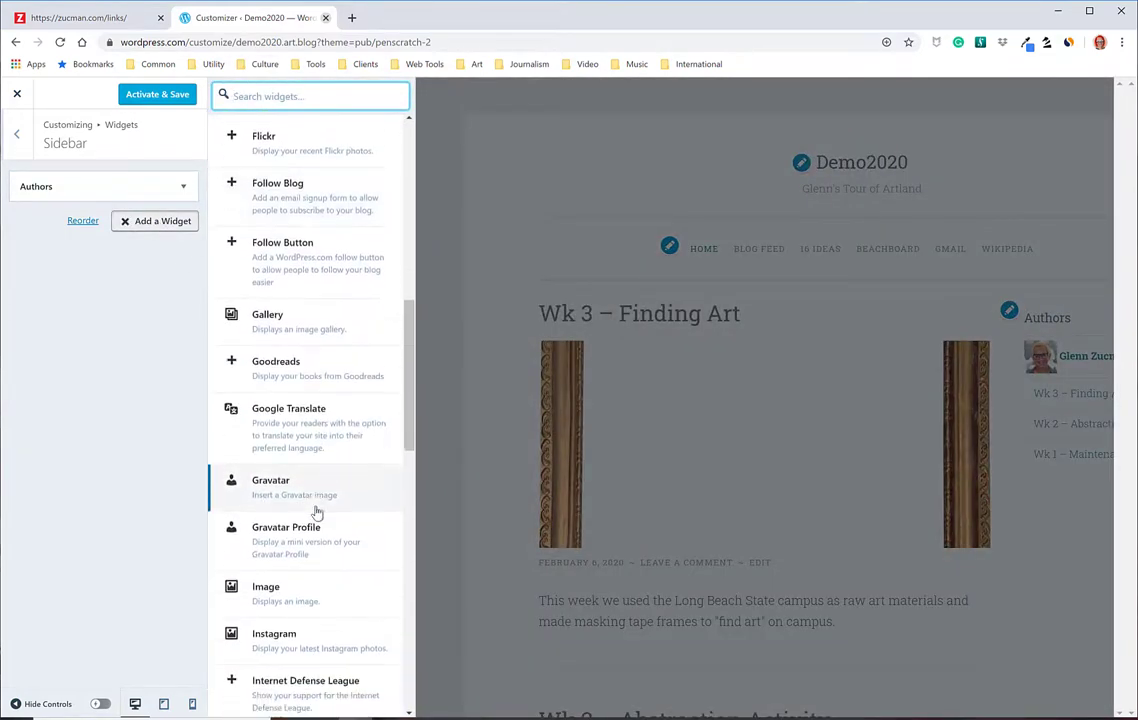
scroll(316, 512, "down", 1)
left_click(253, 484)
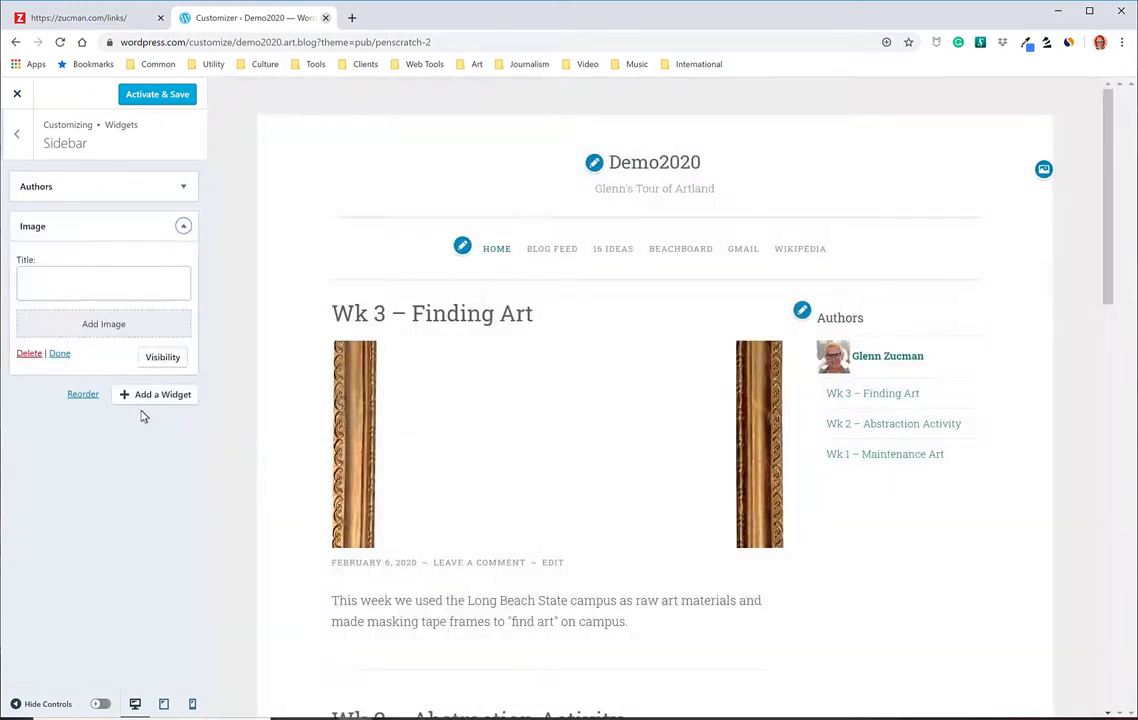
left_click(121, 326)
left_click(239, 288)
left_click(1043, 677)
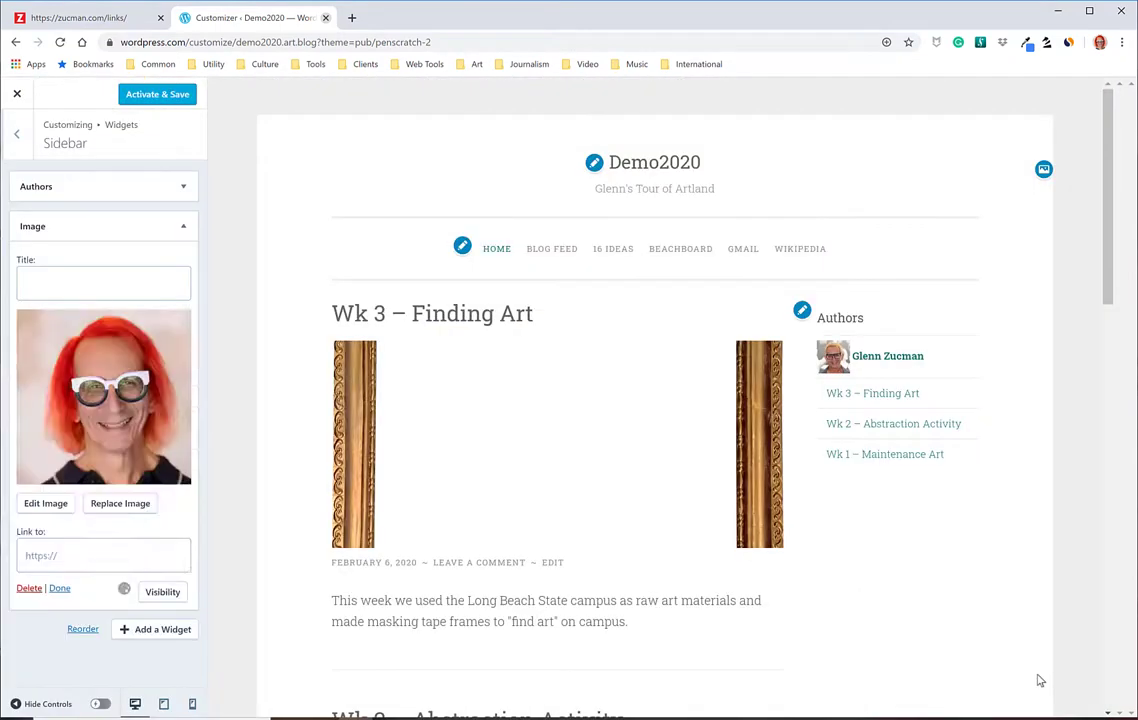
scroll(840, 516, "down", 2)
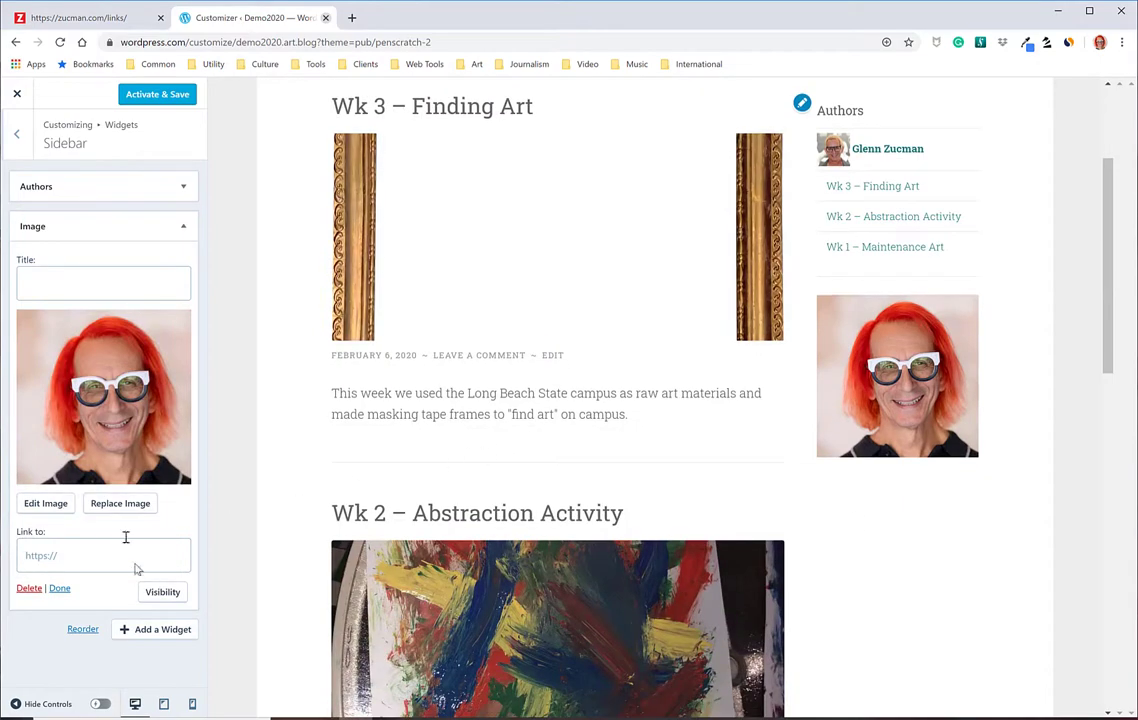
left_click(100, 290)
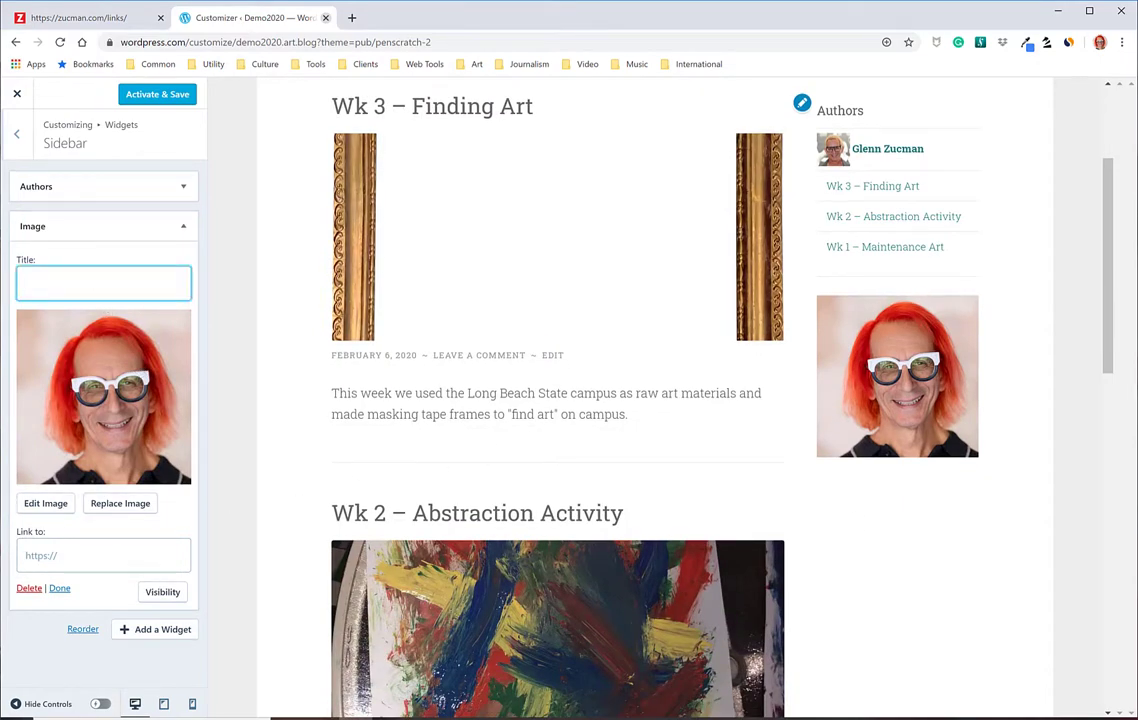
left_click(141, 563)
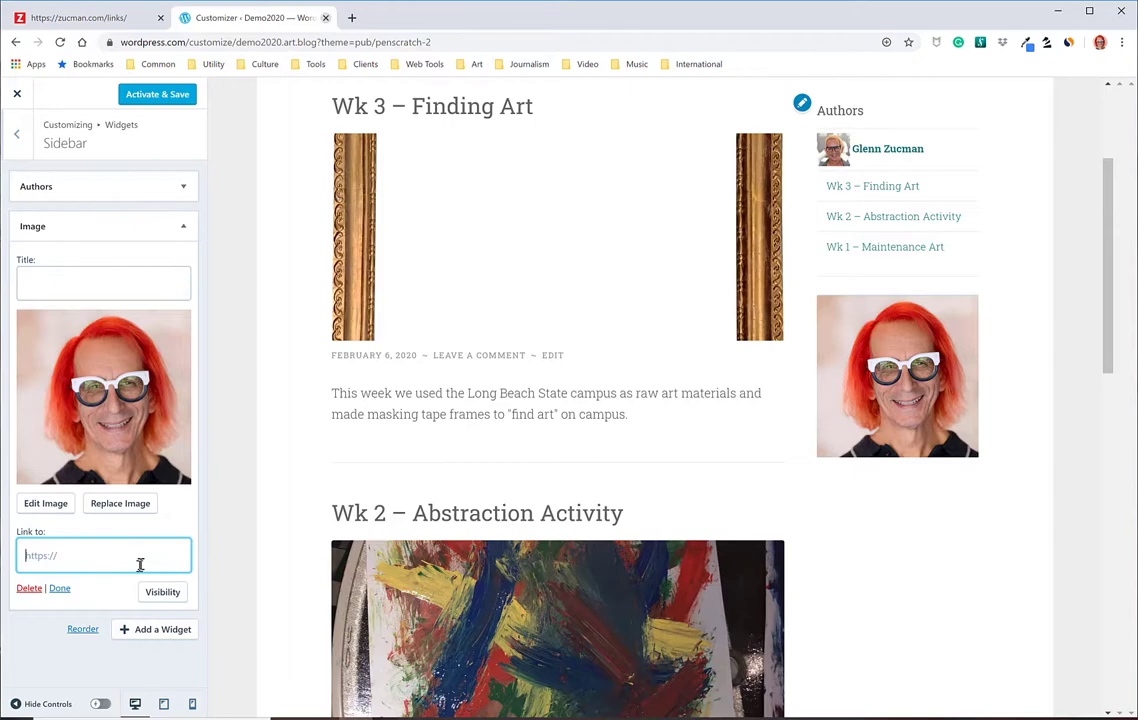
left_click(186, 230)
Add an empty Text widget to the sidebar.
left_click(190, 261)
scroll(340, 422, "down", 10)
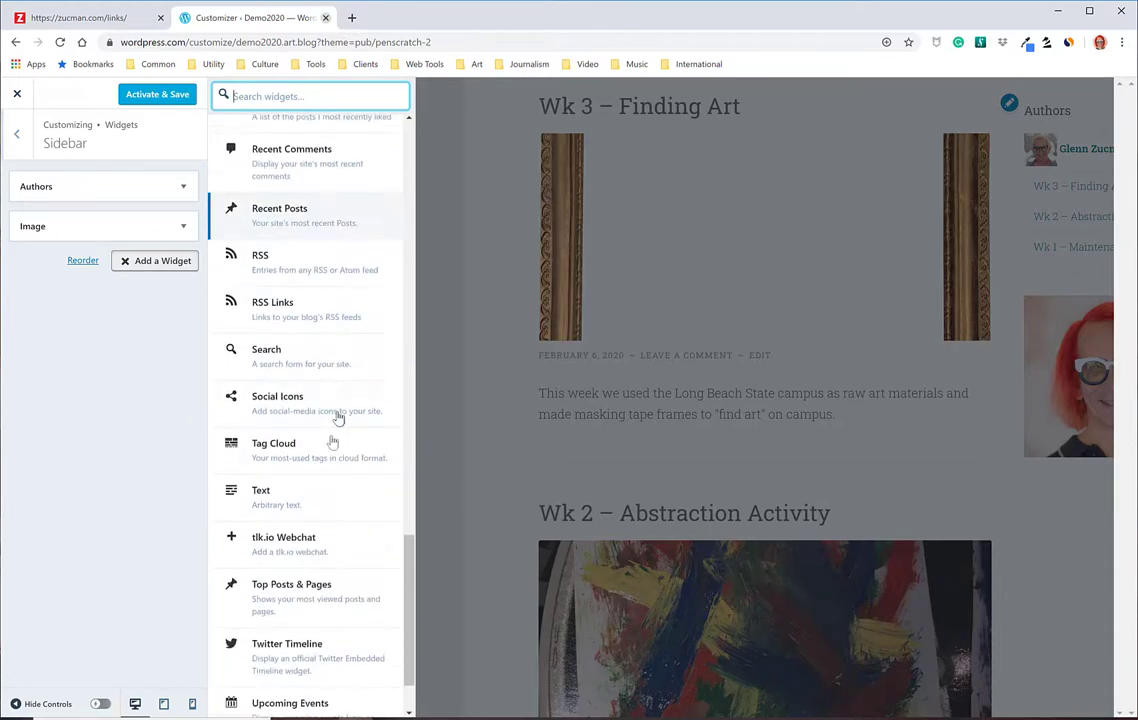
left_click(267, 500)
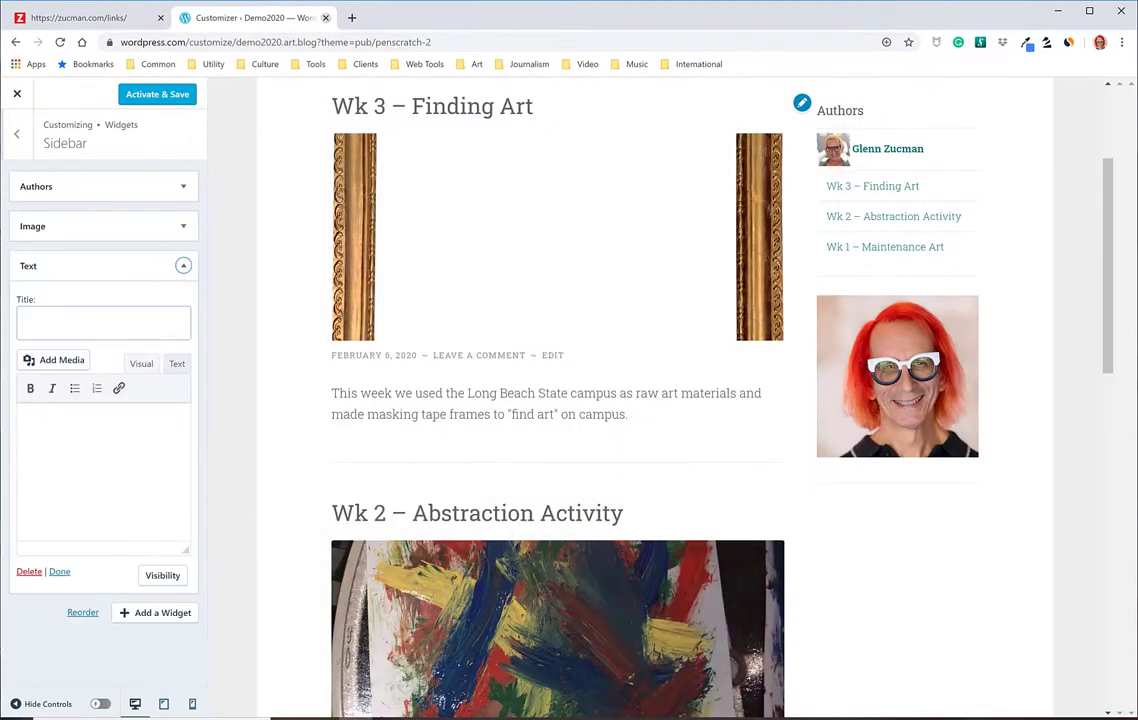
left_click(98, 331)
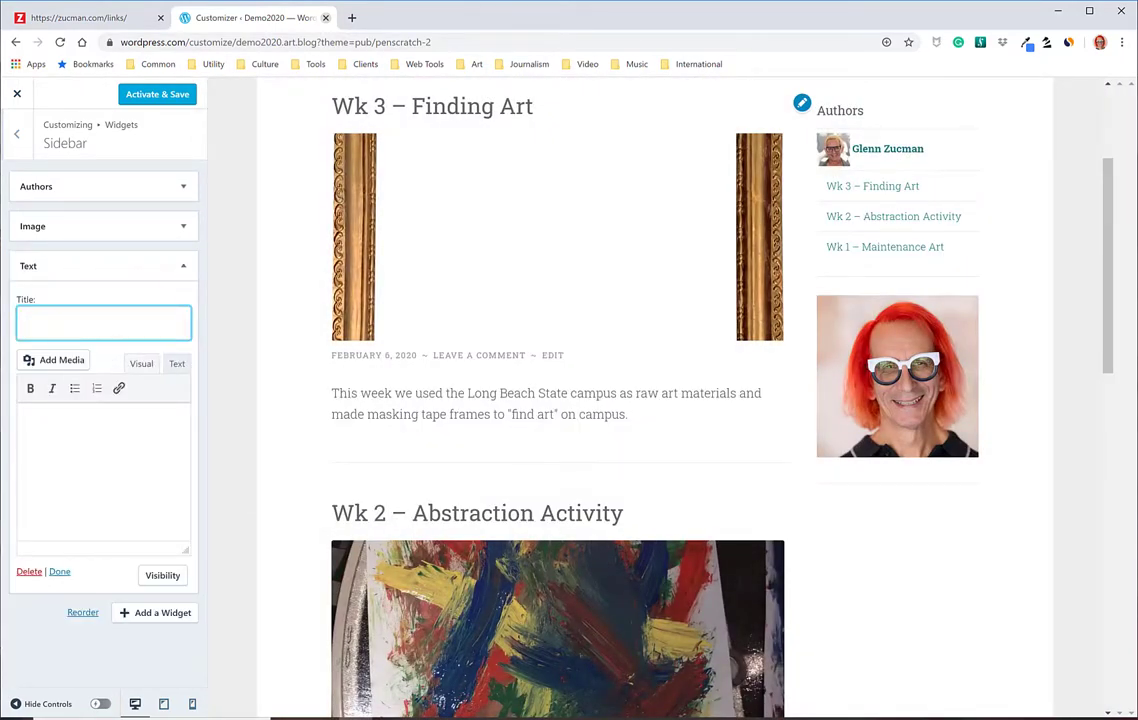
Title the Text widget 'About' followed by the author's first name.
type("Glenn Zucman")
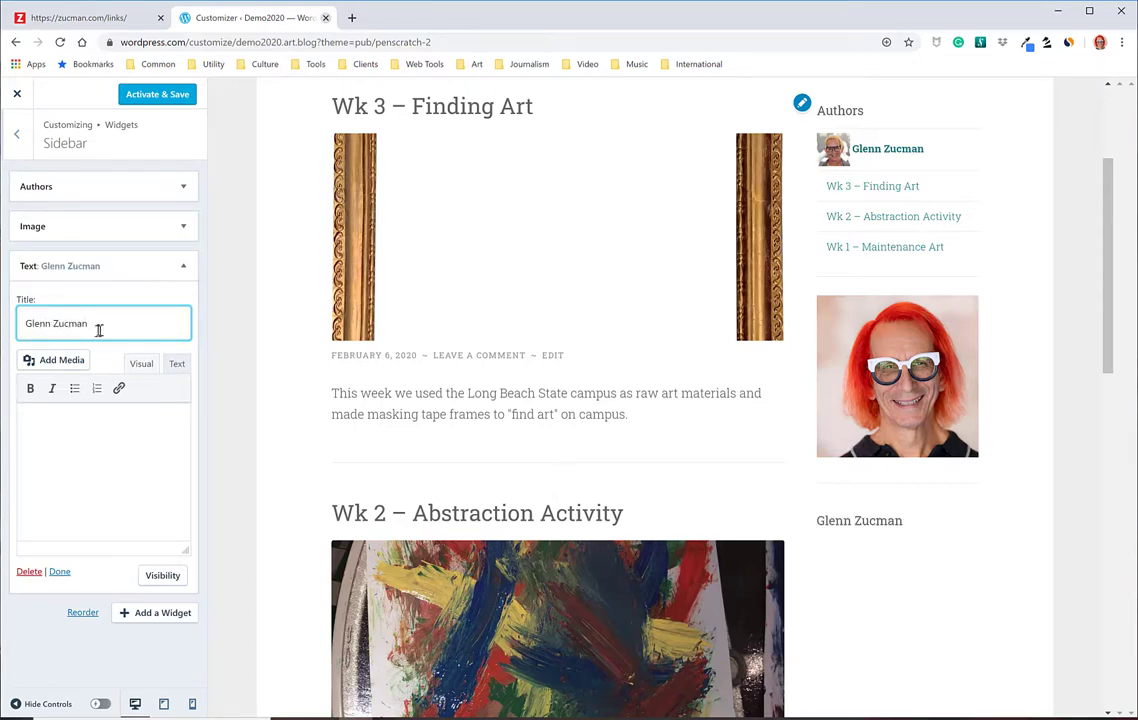
left_click_drag(102, 322, 3, 323)
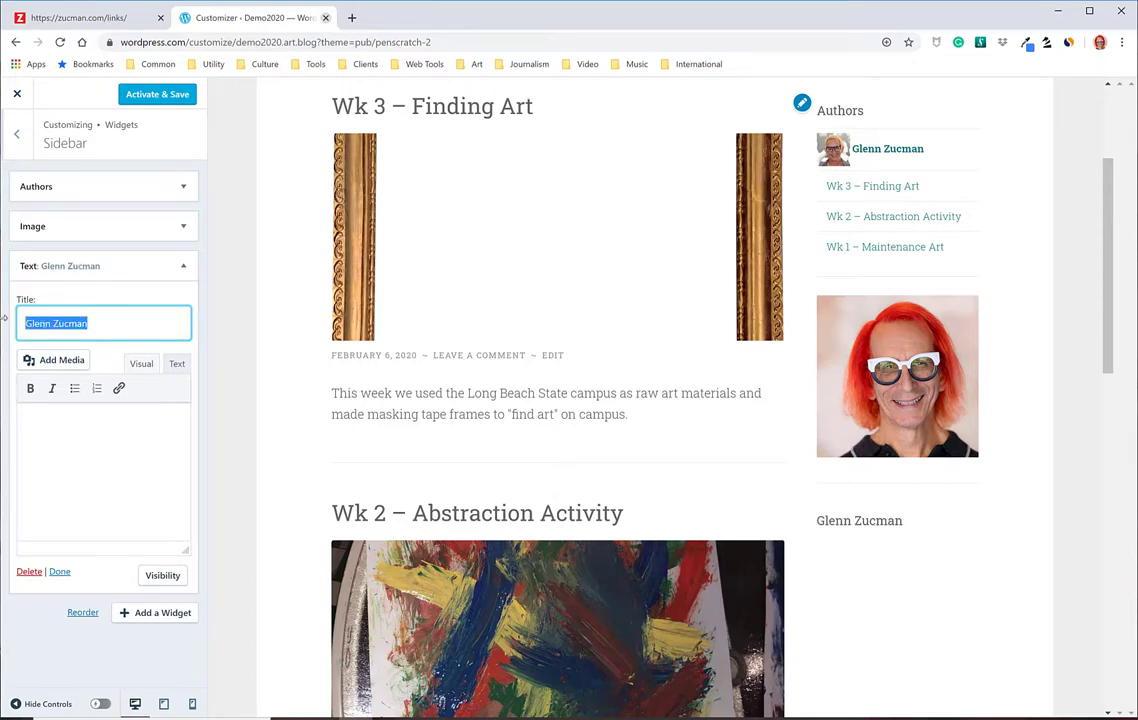
type("About Glenn")
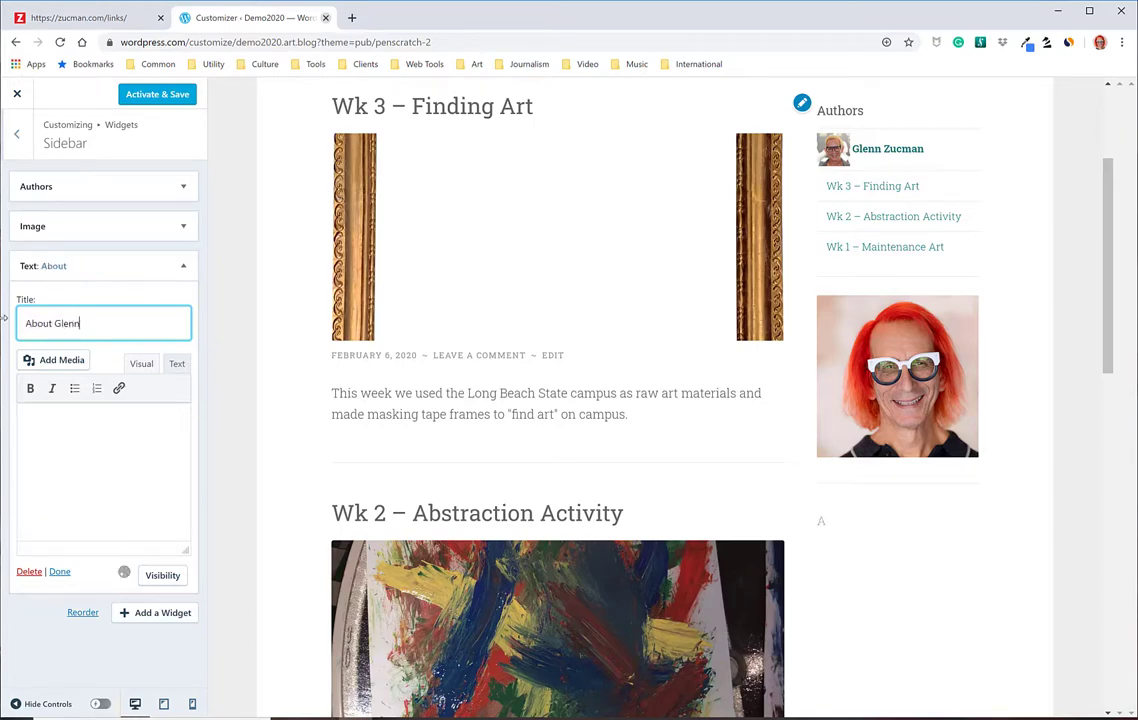
Write the bio about using varied media to explore identity, ending 'Buy me lunch?'.
left_click(60, 425)
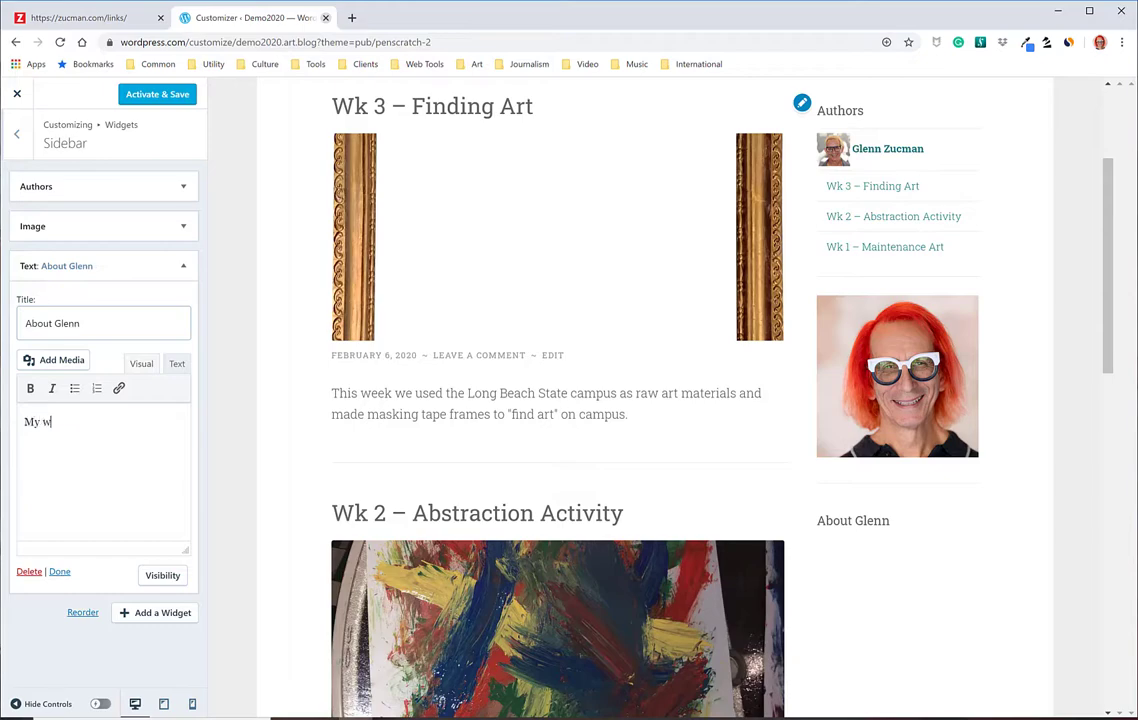
type("My work c")
type("mplo")
type("ys a vari")
type("et o")
key("BackSpace")
key("BackSpace")
type("y of media type")
type("s in")
type(" persui")
key("BackSpace")
key("BackSpace")
key("BackSpace")
key("BackSpace")
key("BackSpace")
key("BackSpace")
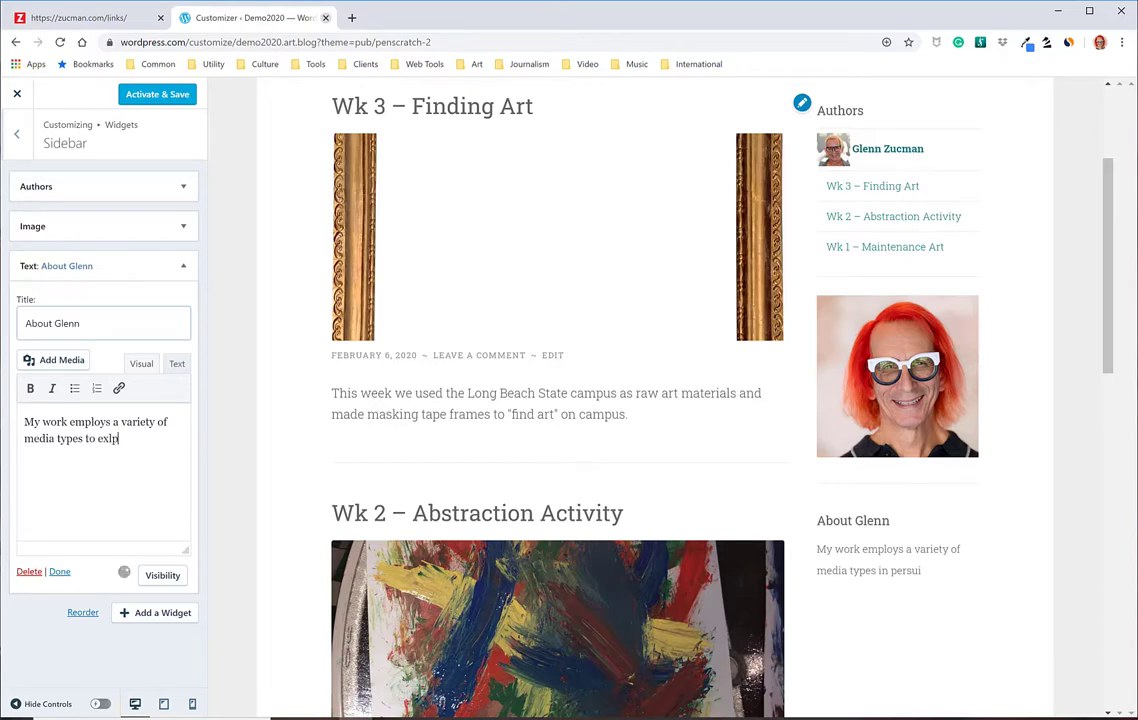
key("BackSpace")
type("ess identity here in the 21s")
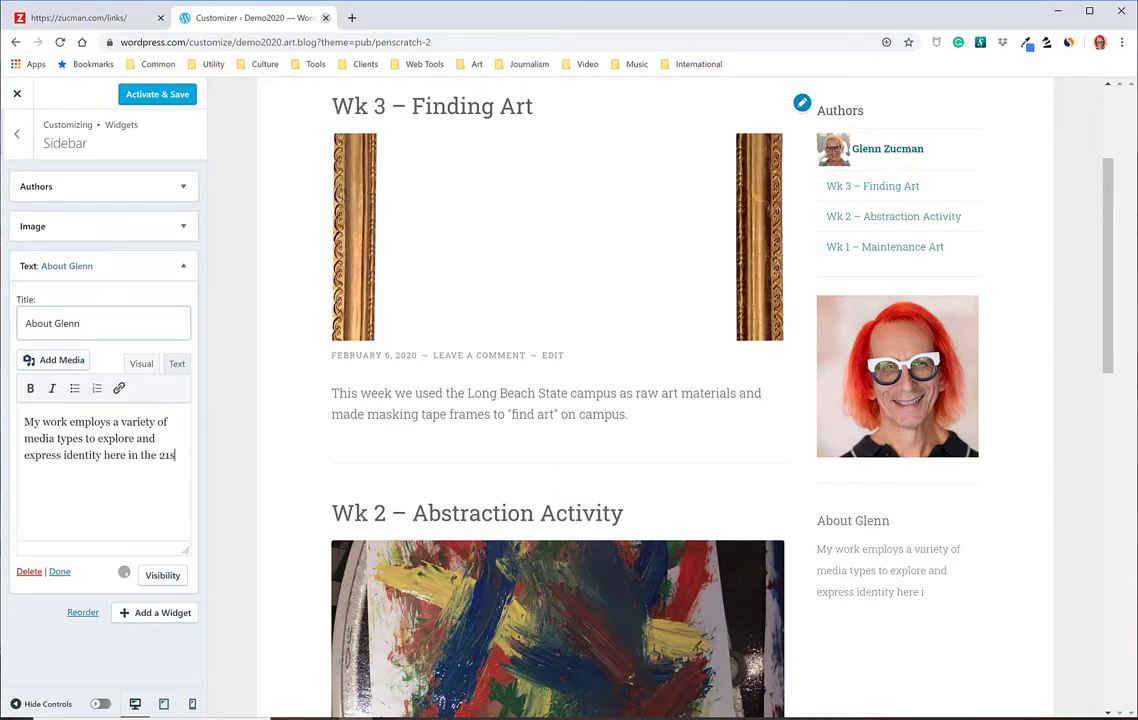
type("t century. B")
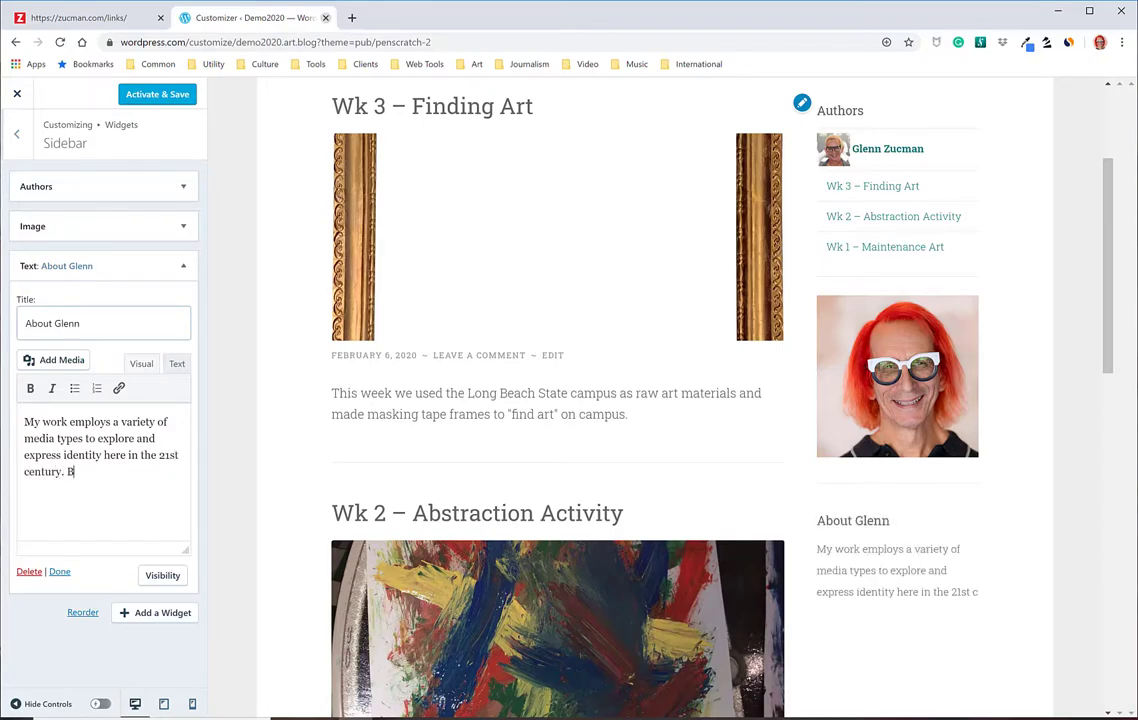
type("uy me lunch?")
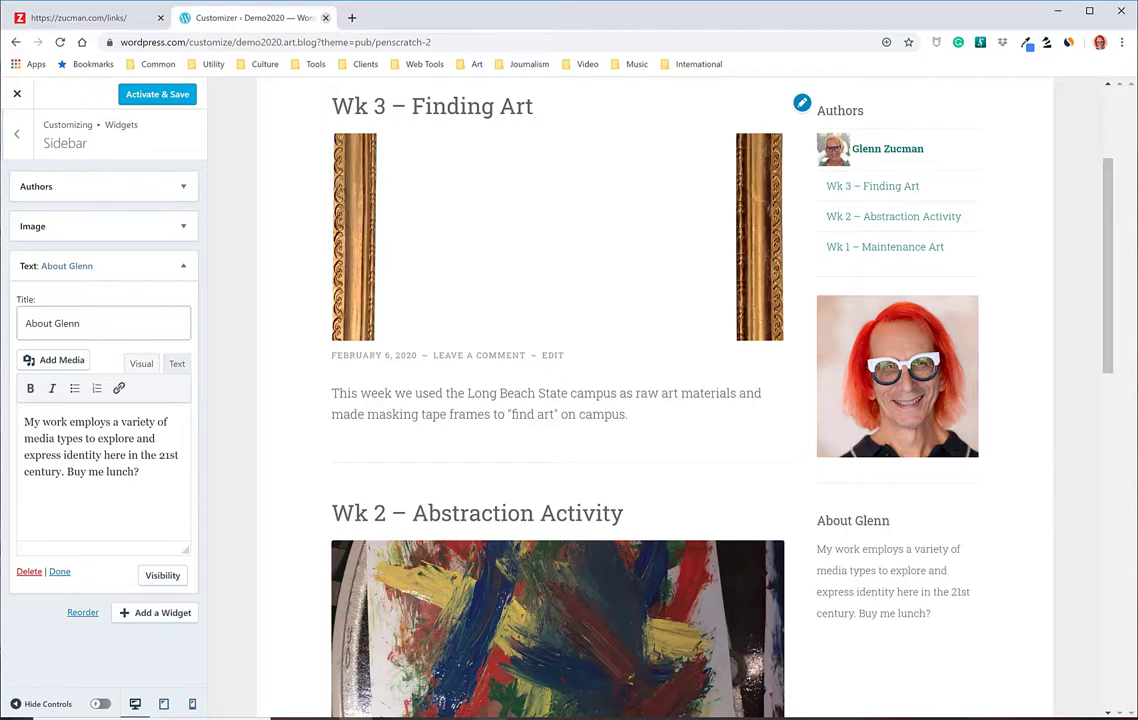
left_click(184, 266)
Remove the Authors widget from the sidebar.
scroll(897, 480, "down", 1)
scroll(906, 530, "down", 2)
scroll(890, 420, "up", 5)
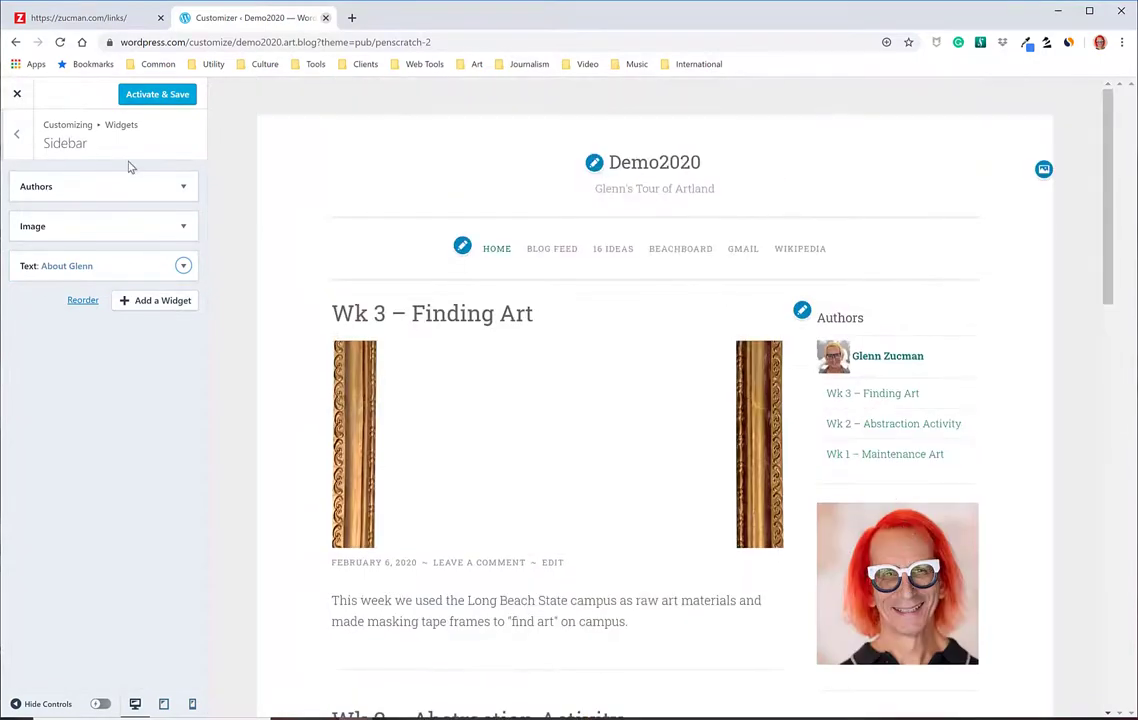
left_click(183, 187)
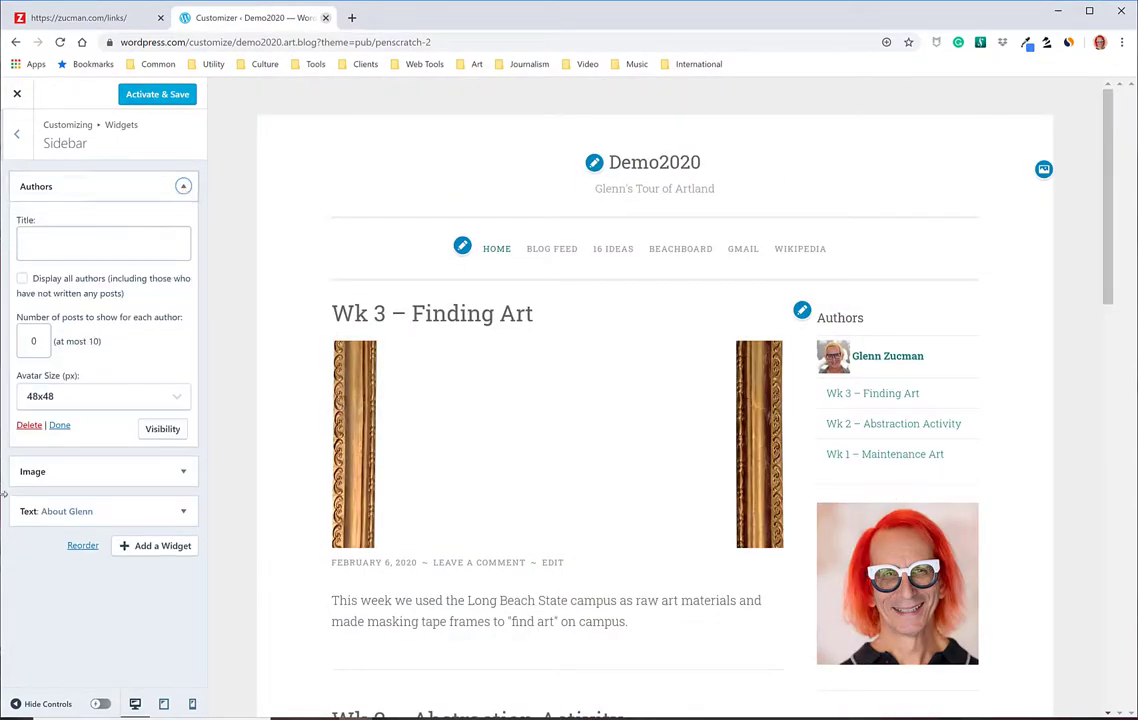
left_click(29, 425)
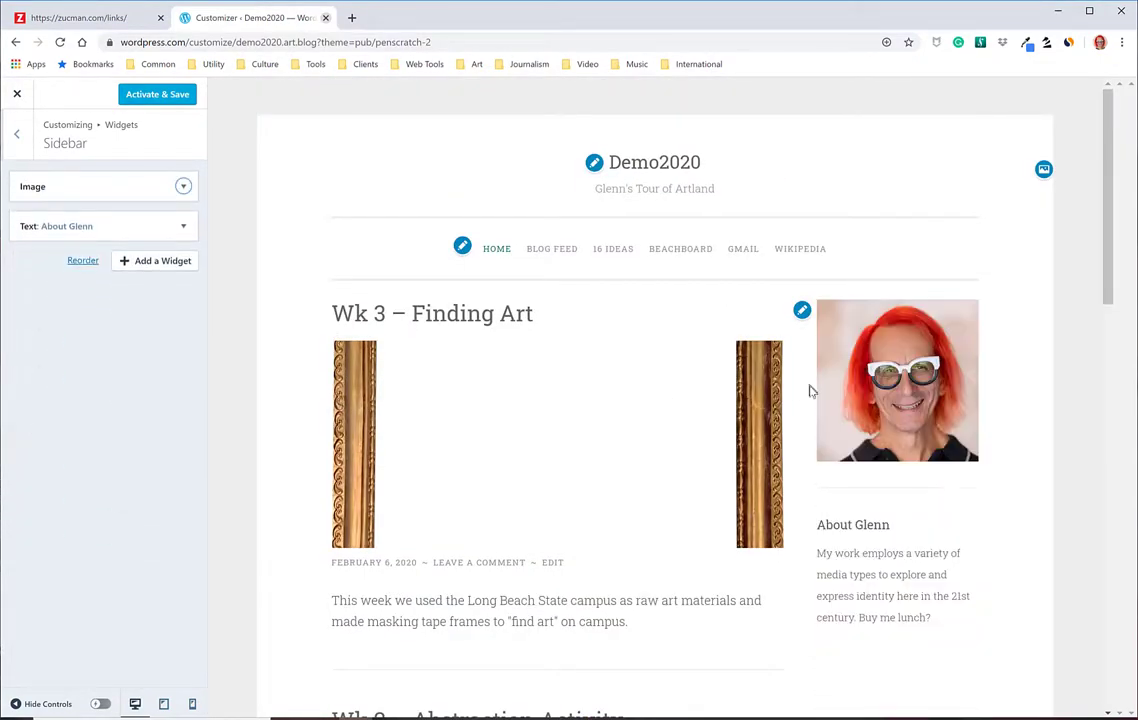
Add an Instagram widget to the sidebar below the About widget.
scroll(851, 425, "down", 3)
scroll(262, 300, "up", 1)
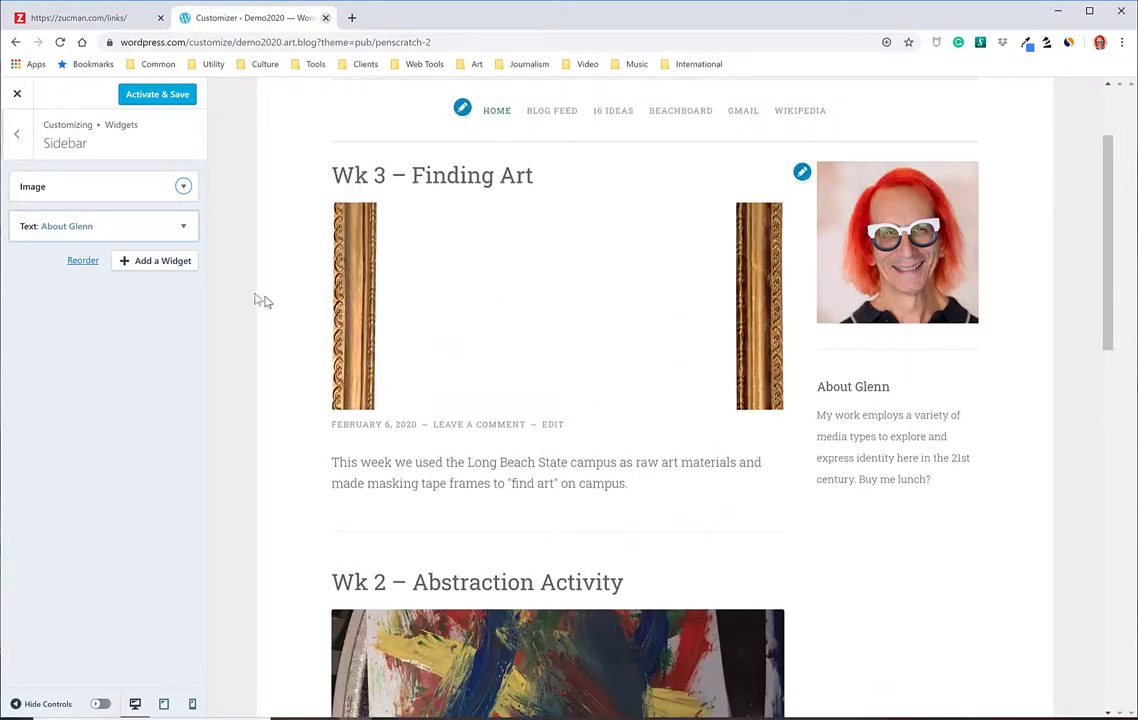
left_click(154, 262)
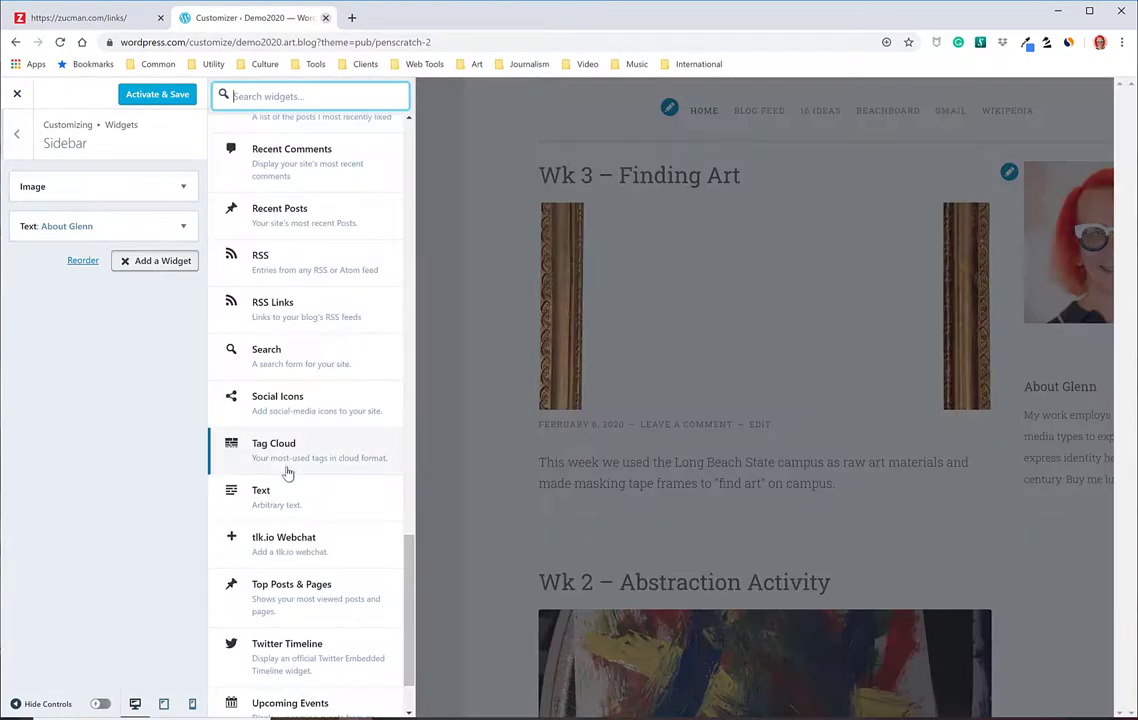
scroll(288, 460, "up", 7)
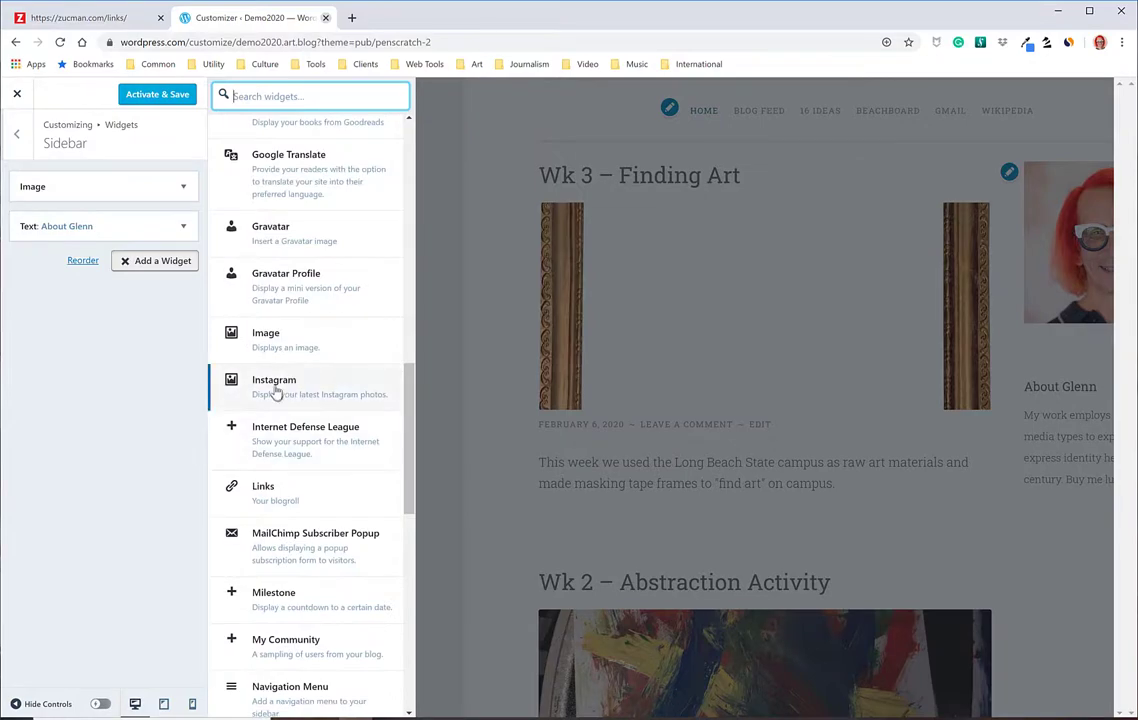
left_click(278, 384)
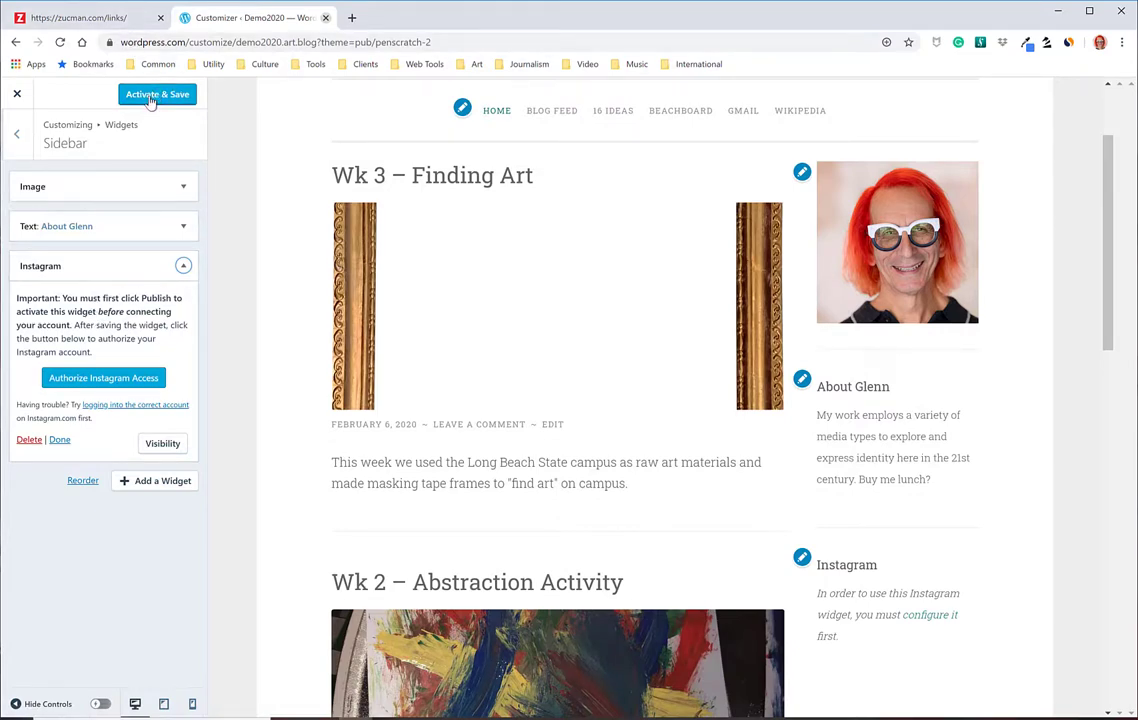
Activate and save Penscratch 2, then authorize Instagram access for the sidebar Instagram widget.
left_click(150, 100)
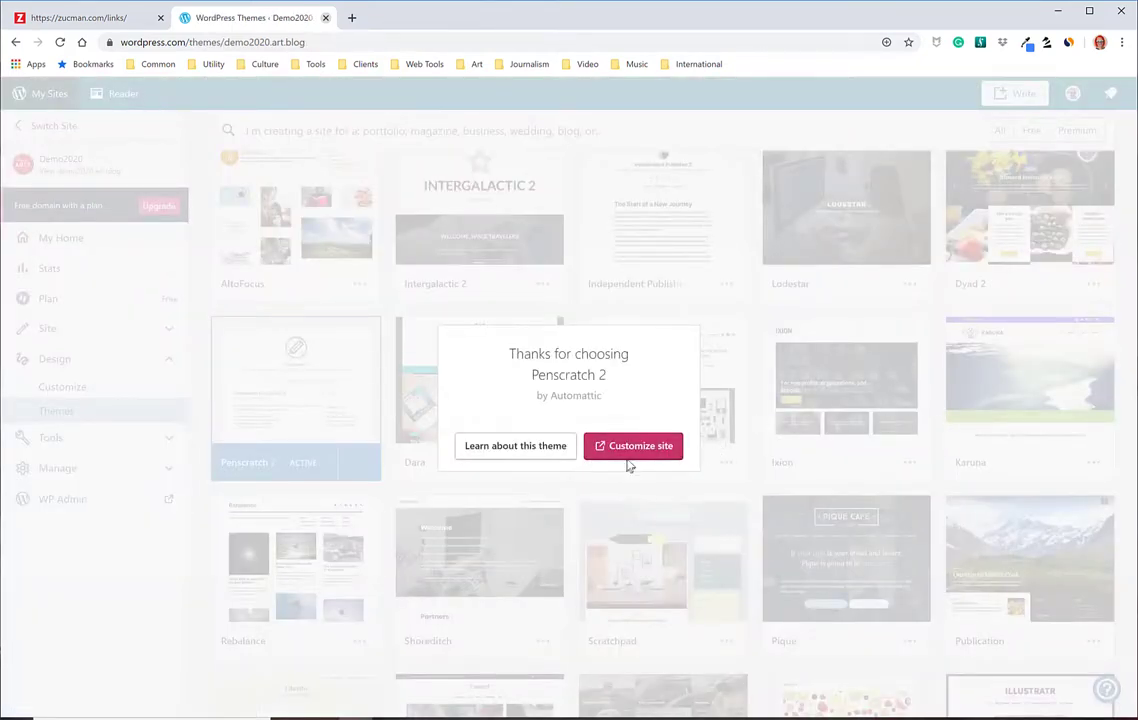
left_click(632, 450)
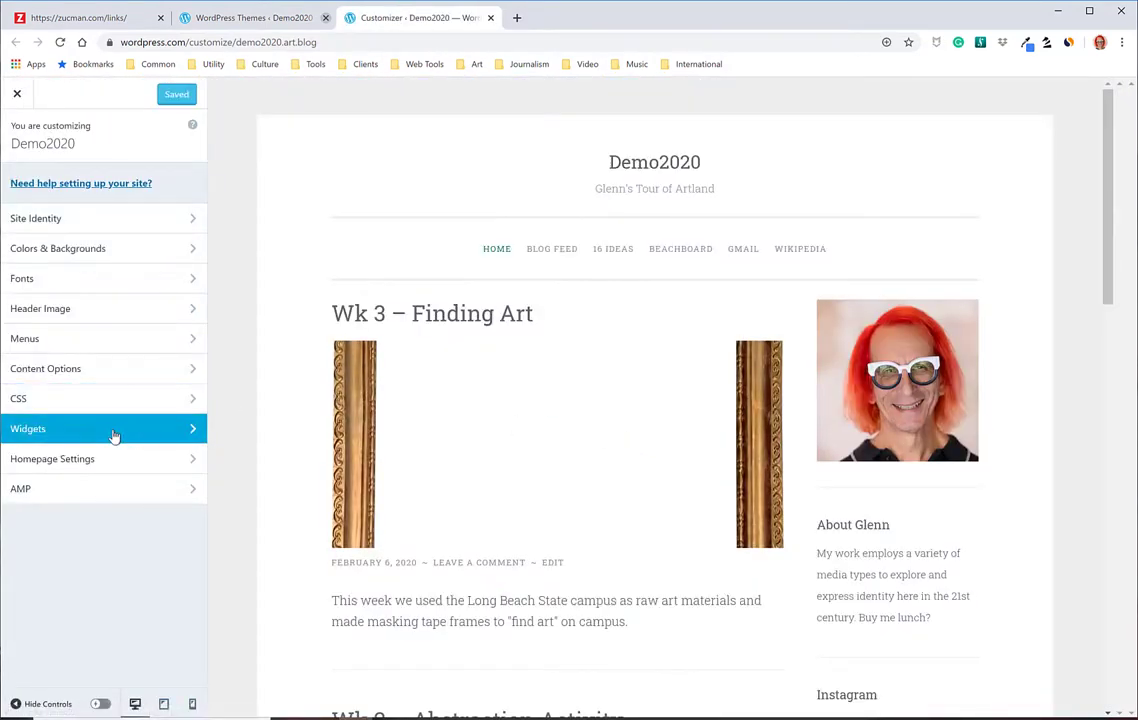
left_click(114, 434)
left_click(56, 188)
left_click(183, 266)
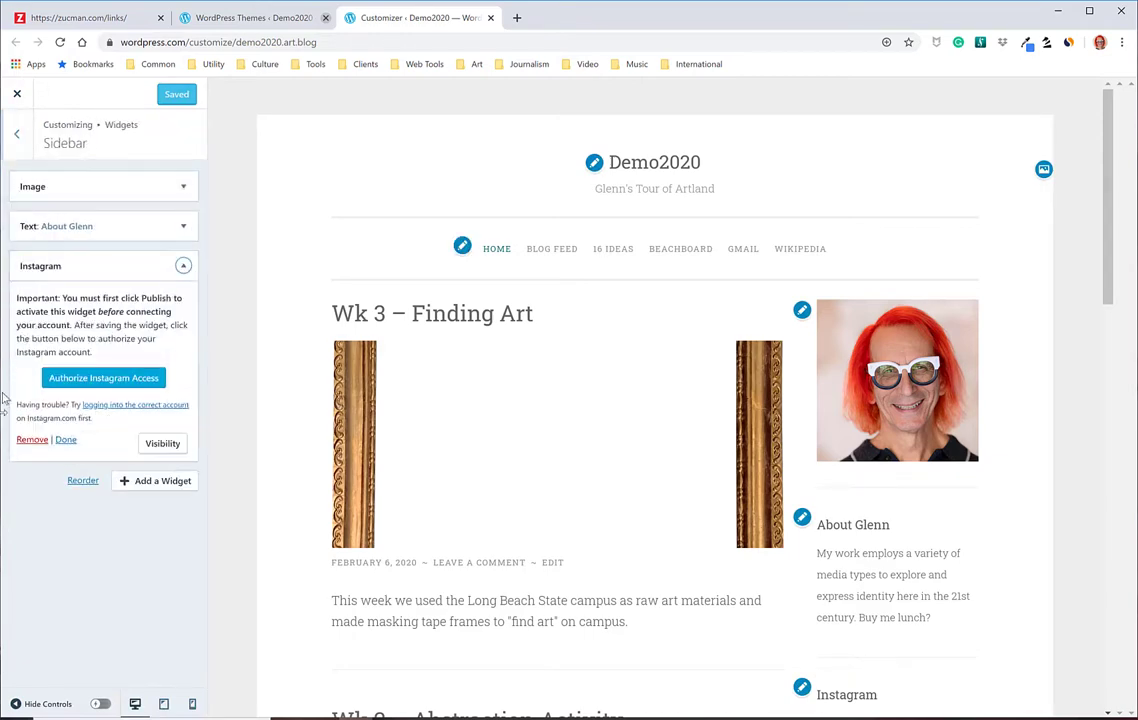
left_click(91, 380)
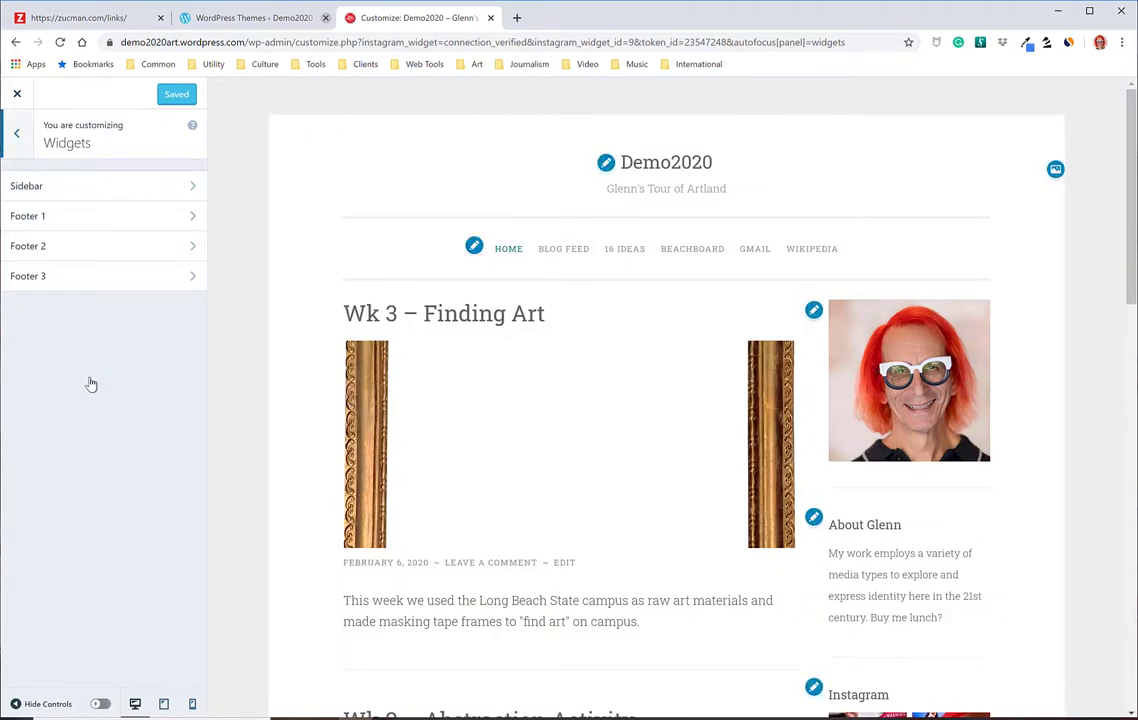
Set the Instagram widget to show 8 photos, keeping 2 columns.
left_click(105, 187)
left_click(120, 265)
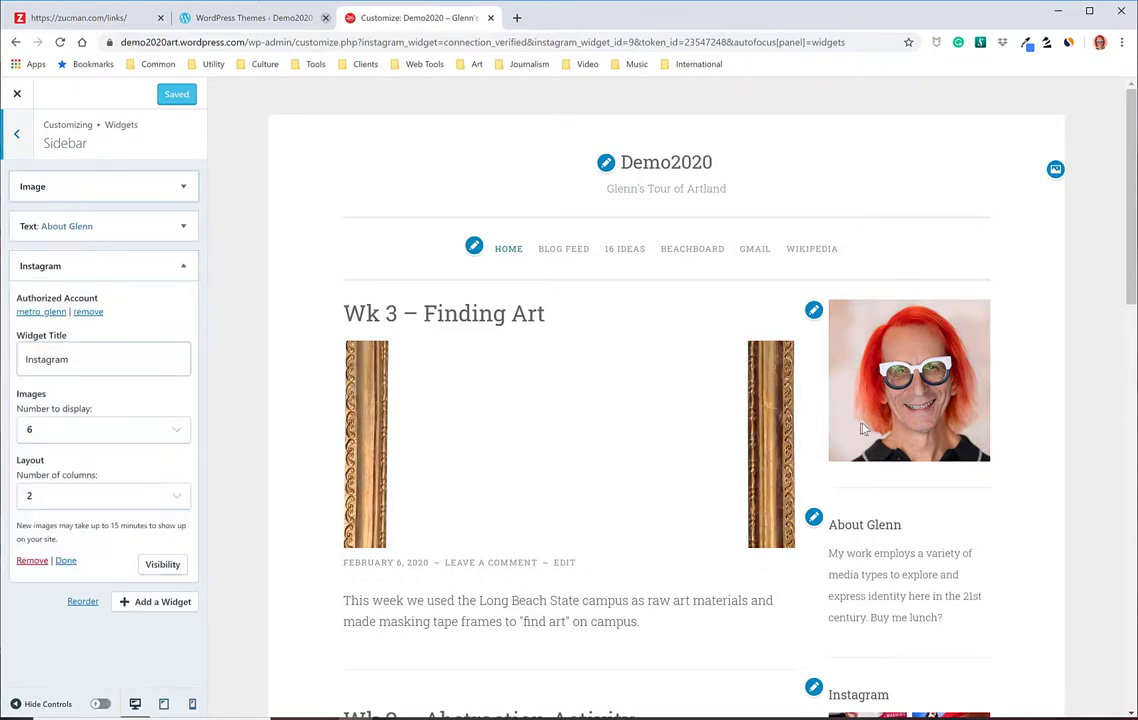
scroll(881, 432, "down", 5)
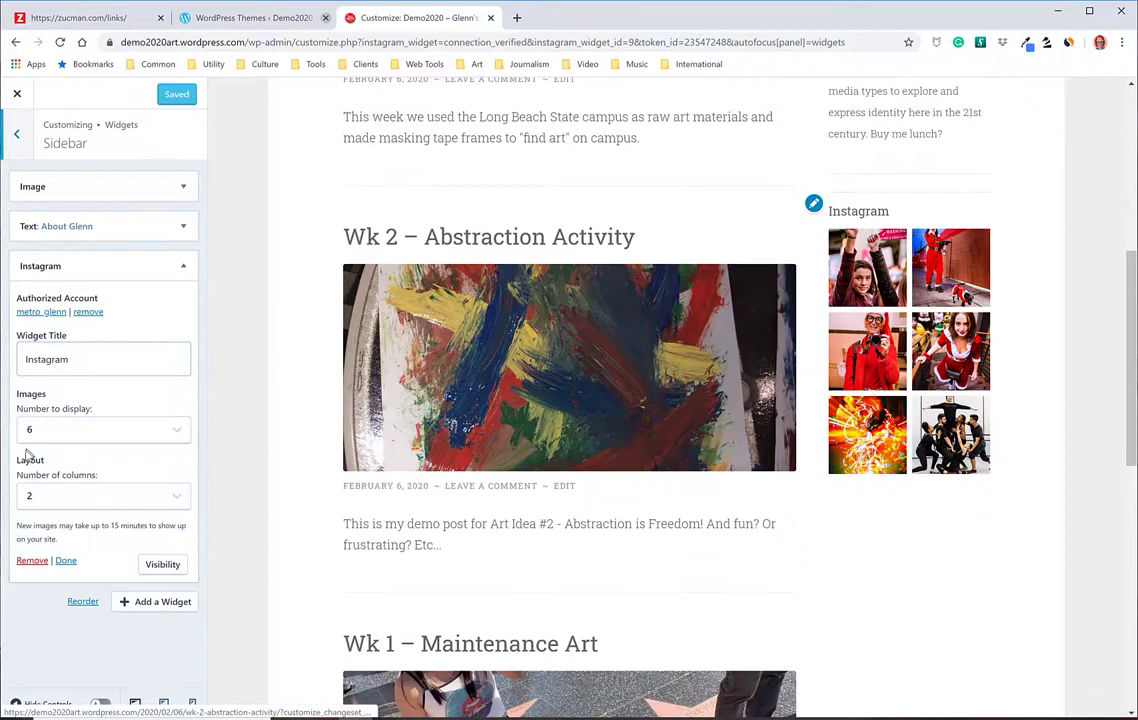
left_click(175, 500)
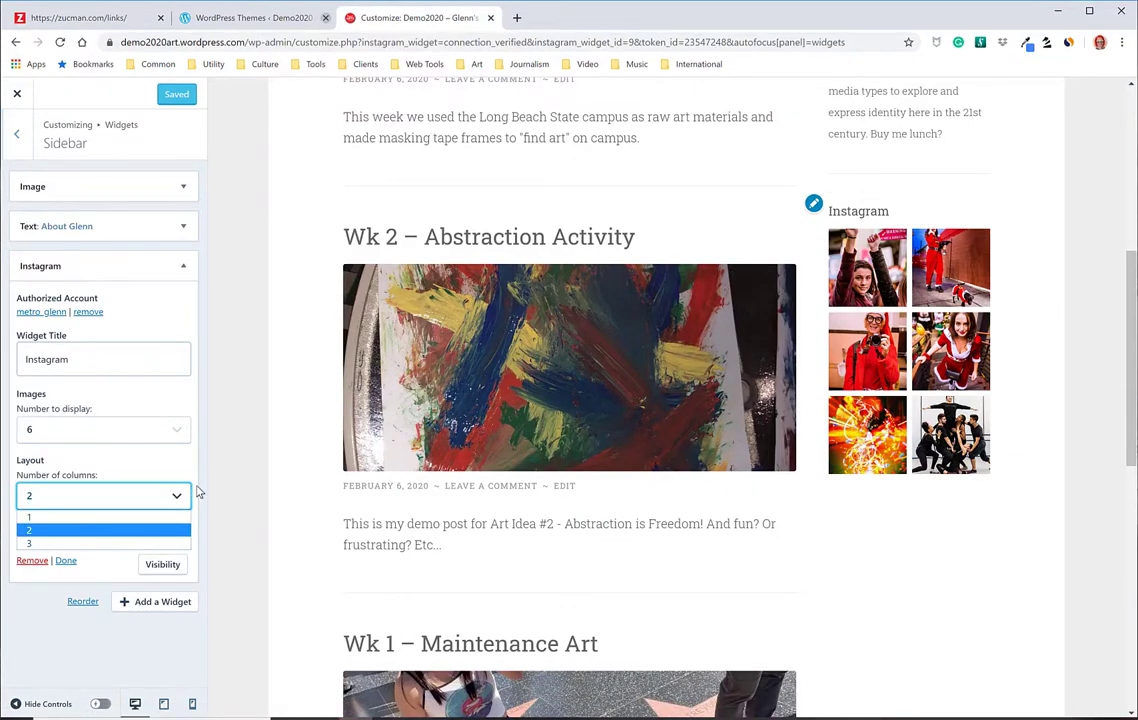
left_click(177, 435)
left_click(177, 435)
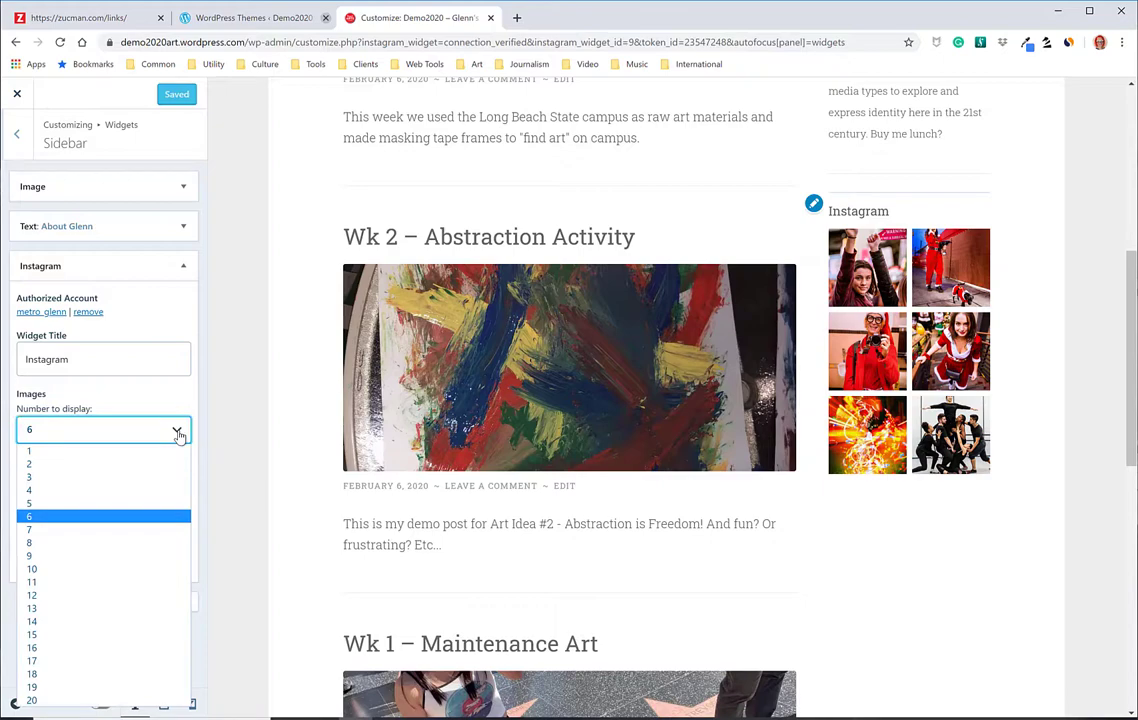
left_click(137, 542)
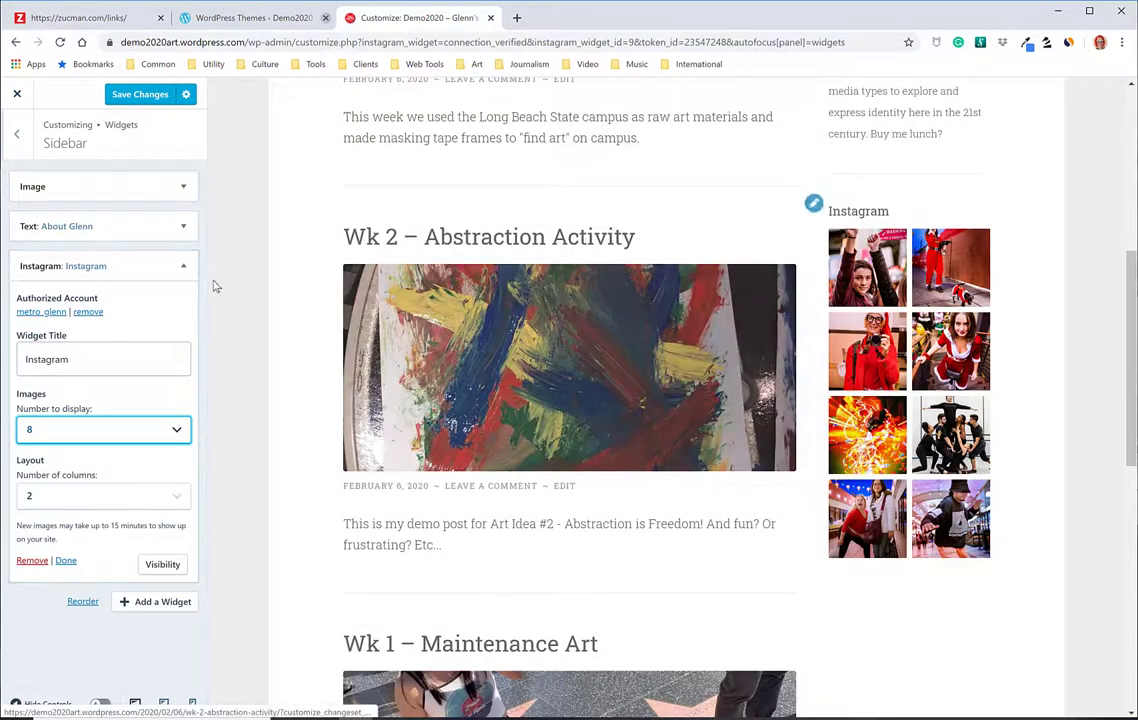
left_click(183, 266)
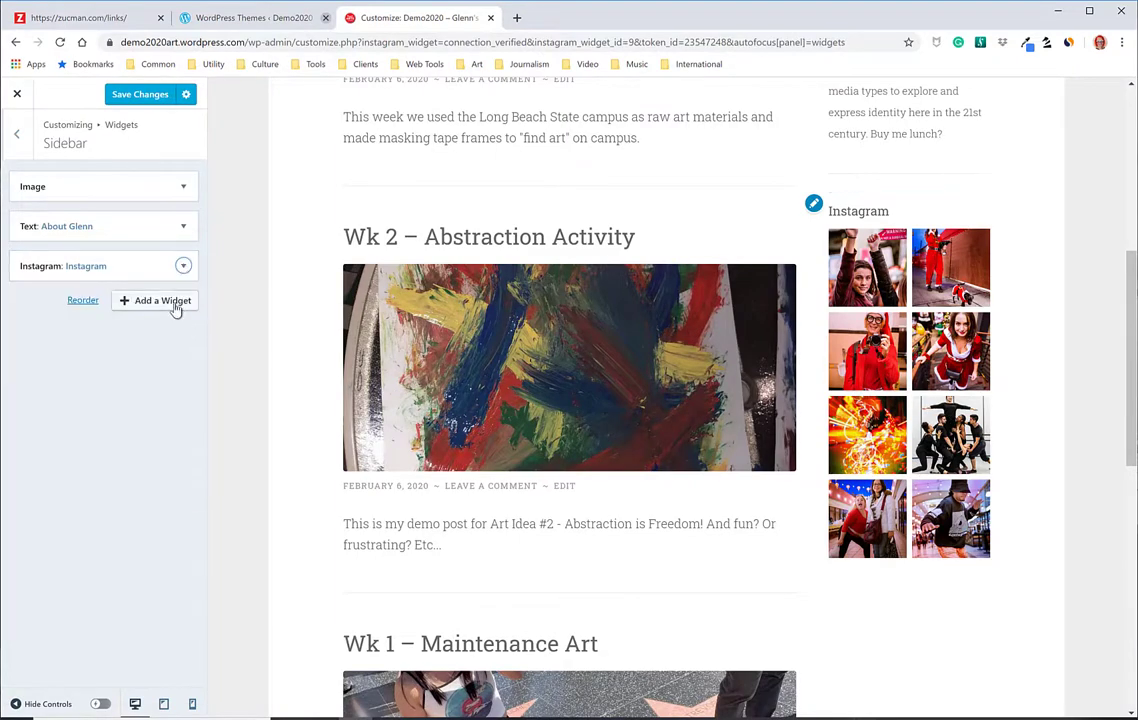
Add a Twitter Timeline widget and enter the Twitter username so tweets load.
left_click(163, 301)
scroll(338, 340, "down", 15)
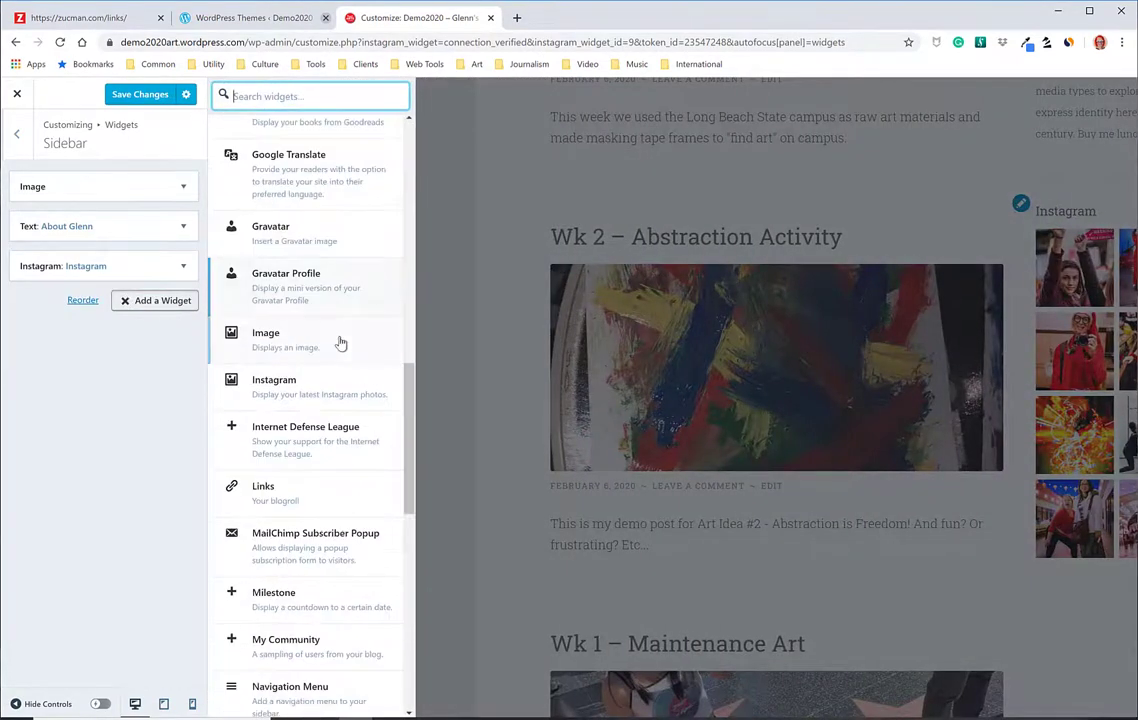
scroll(338, 340, "down", 3)
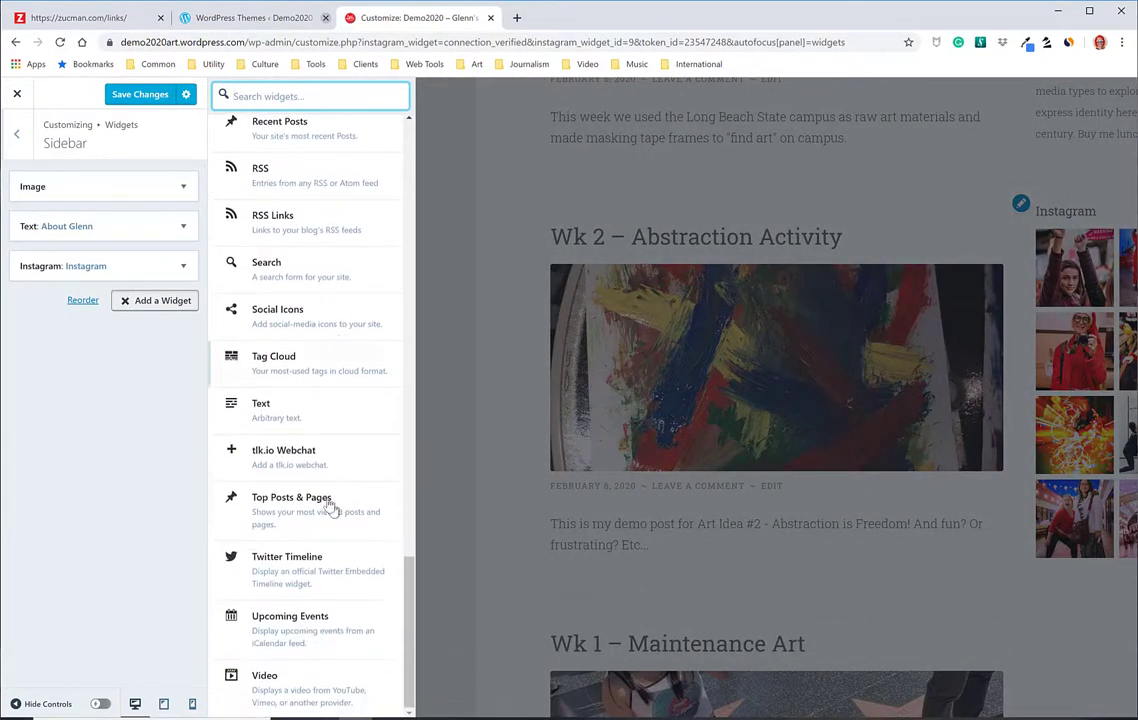
left_click(296, 565)
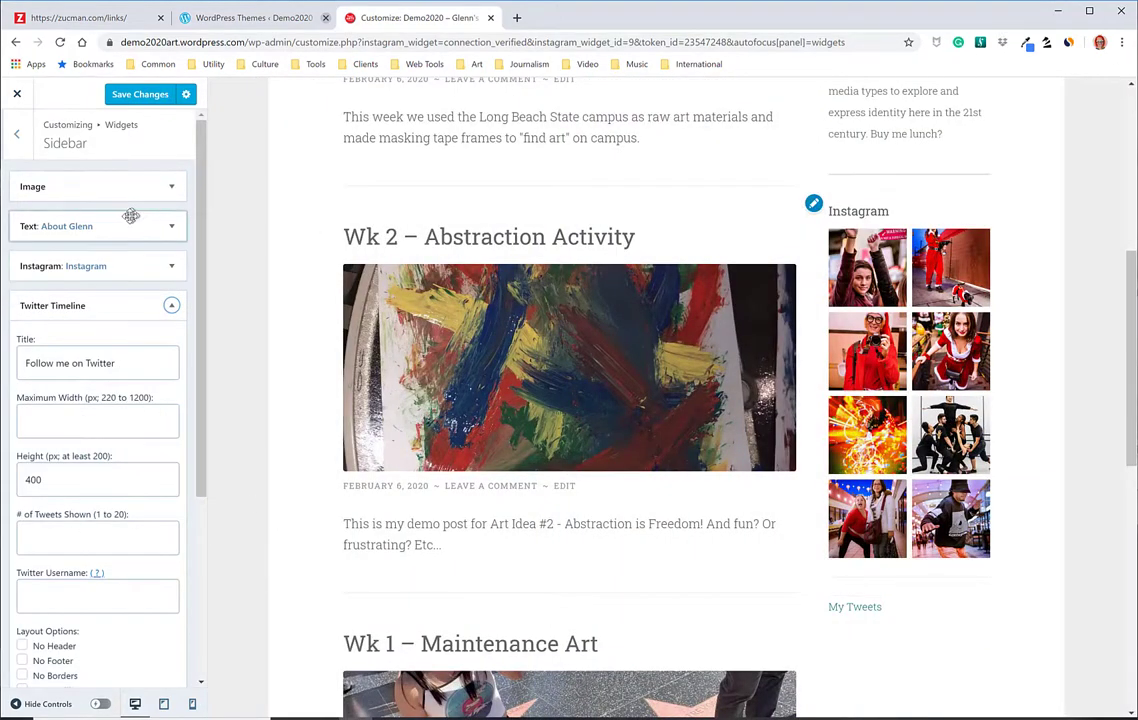
scroll(874, 478, "down", 3)
scroll(110, 540, "down", 1)
left_click(82, 458)
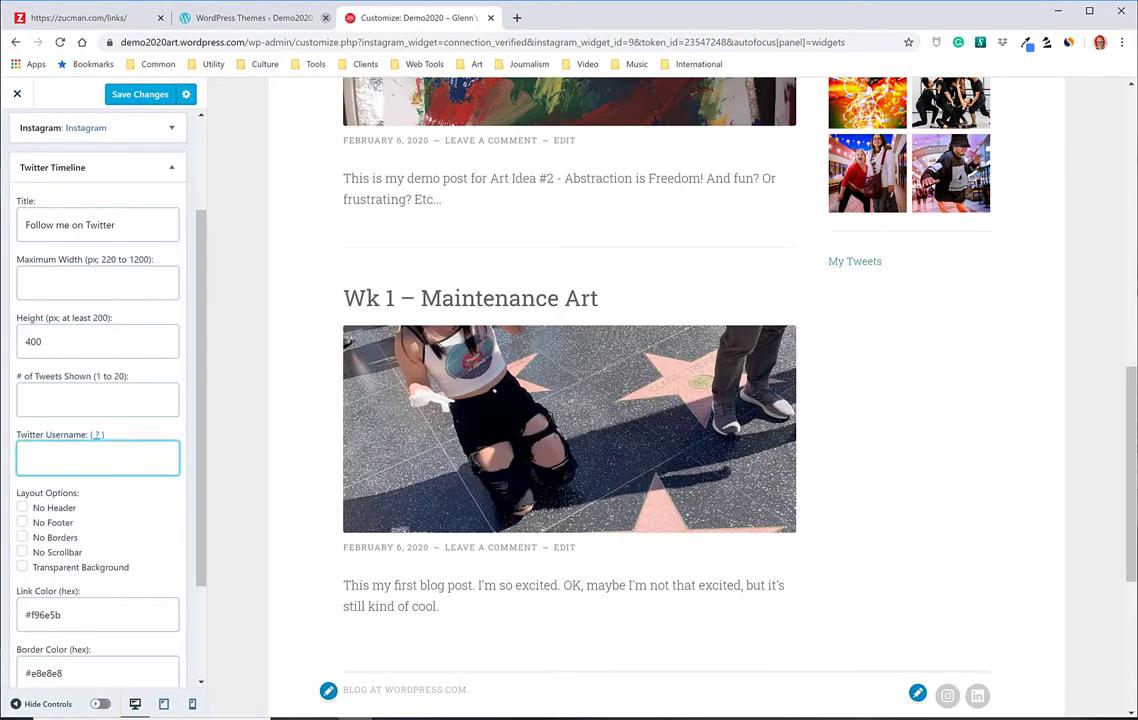
type("glenn_irs")
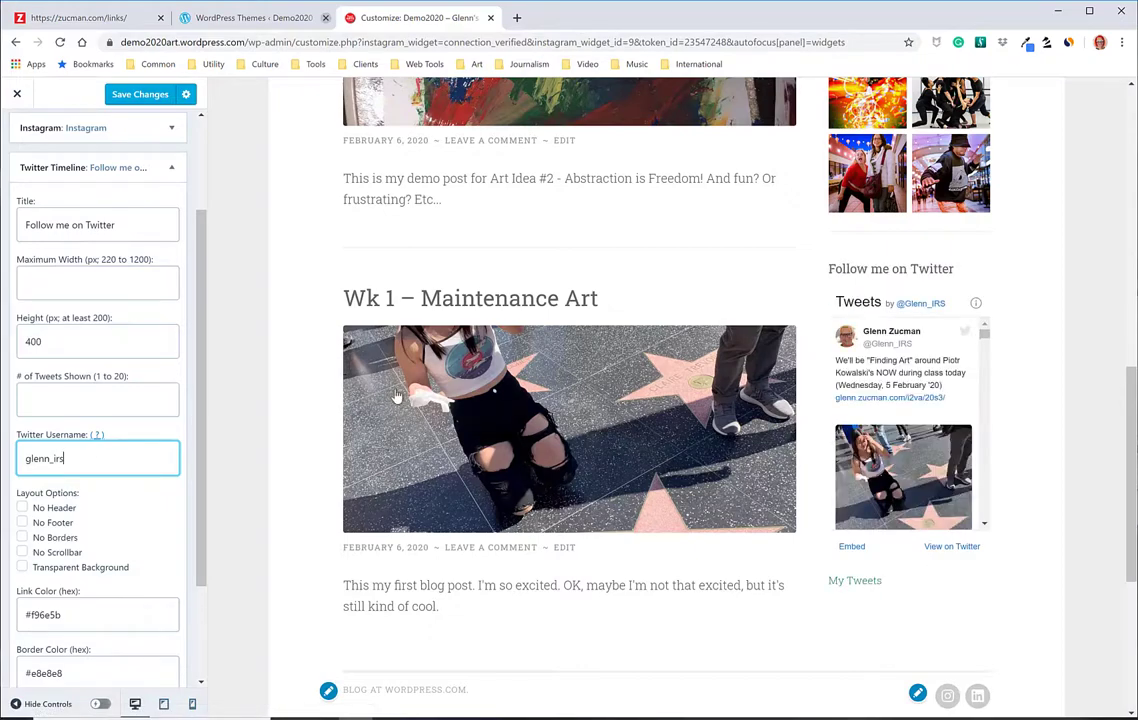
key("Tab")
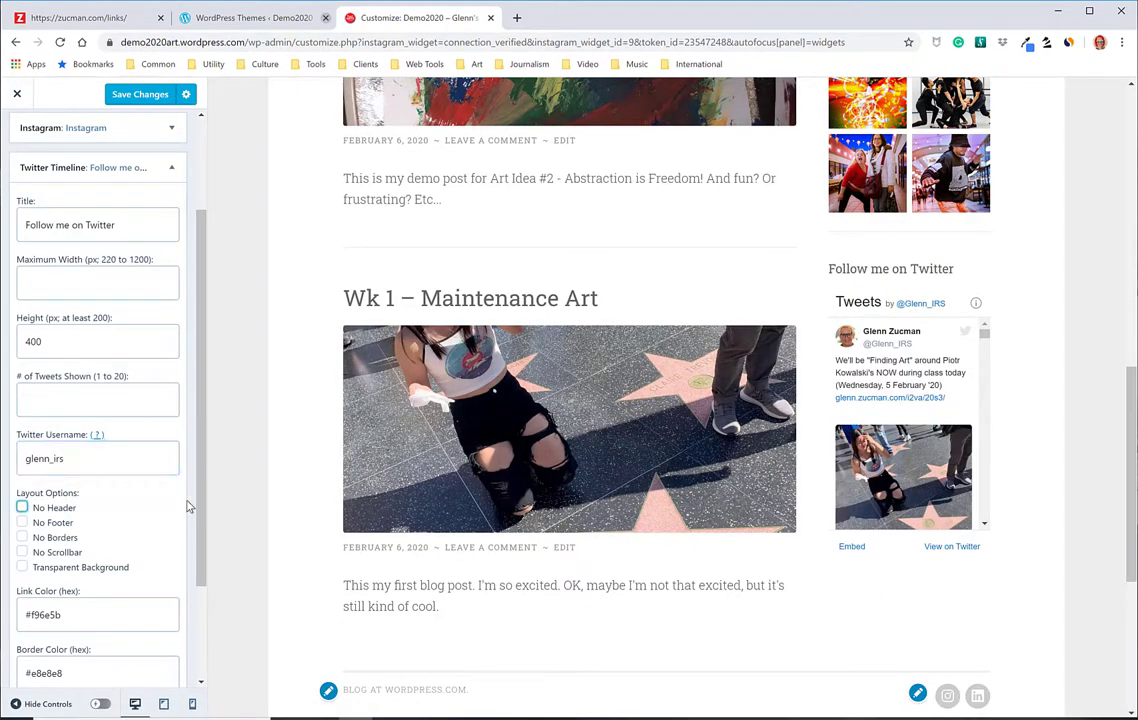
left_click(171, 167)
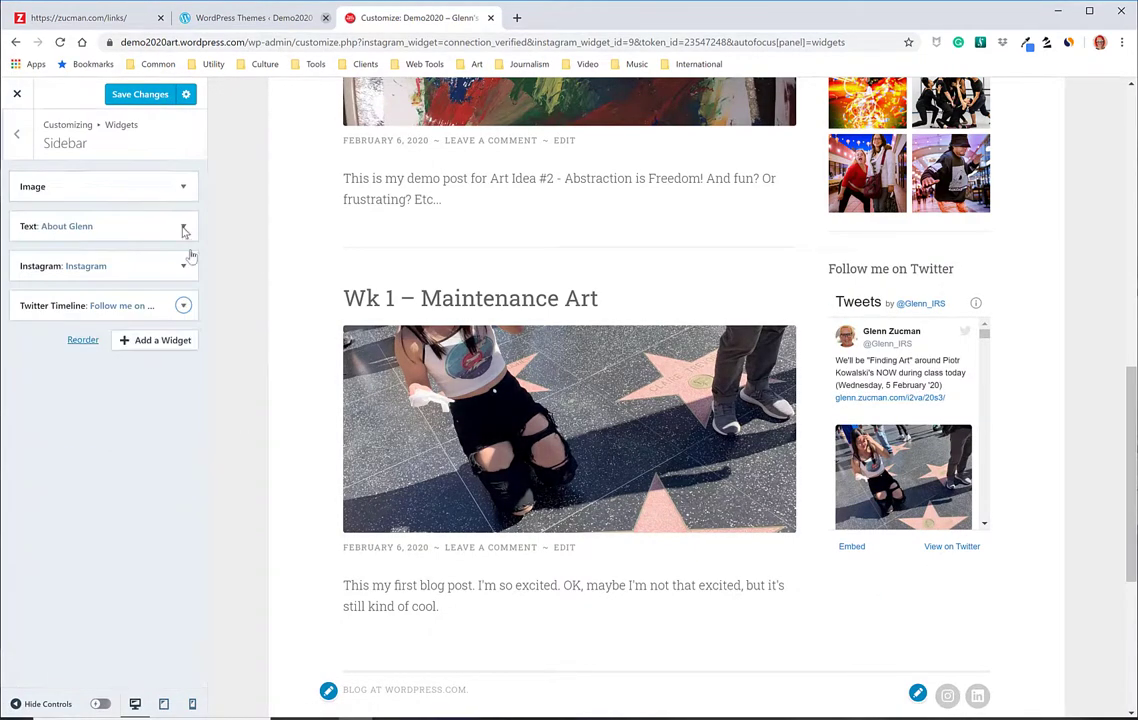
Scroll the preview to check the Twitter timeline below the Instagram photos.
scroll(1050, 388, "up", 10)
scroll(919, 418, "down", 5)
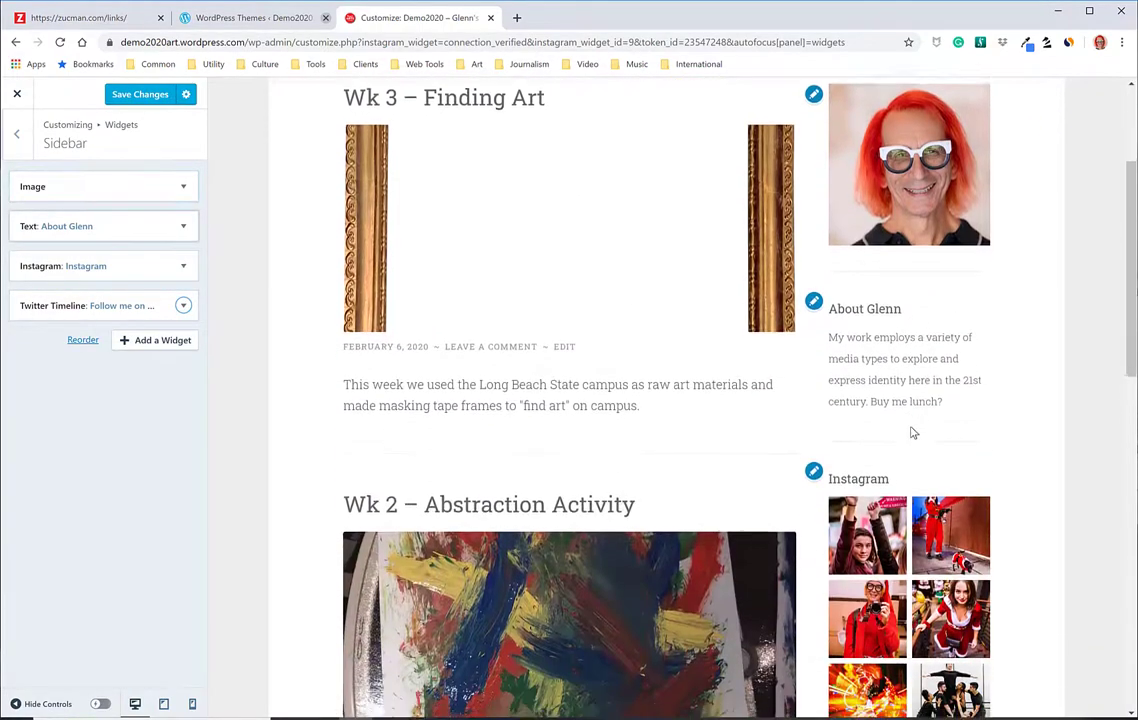
scroll(1000, 465, "down", 2)
scroll(923, 528, "down", 5)
scroll(923, 528, "down", 10)
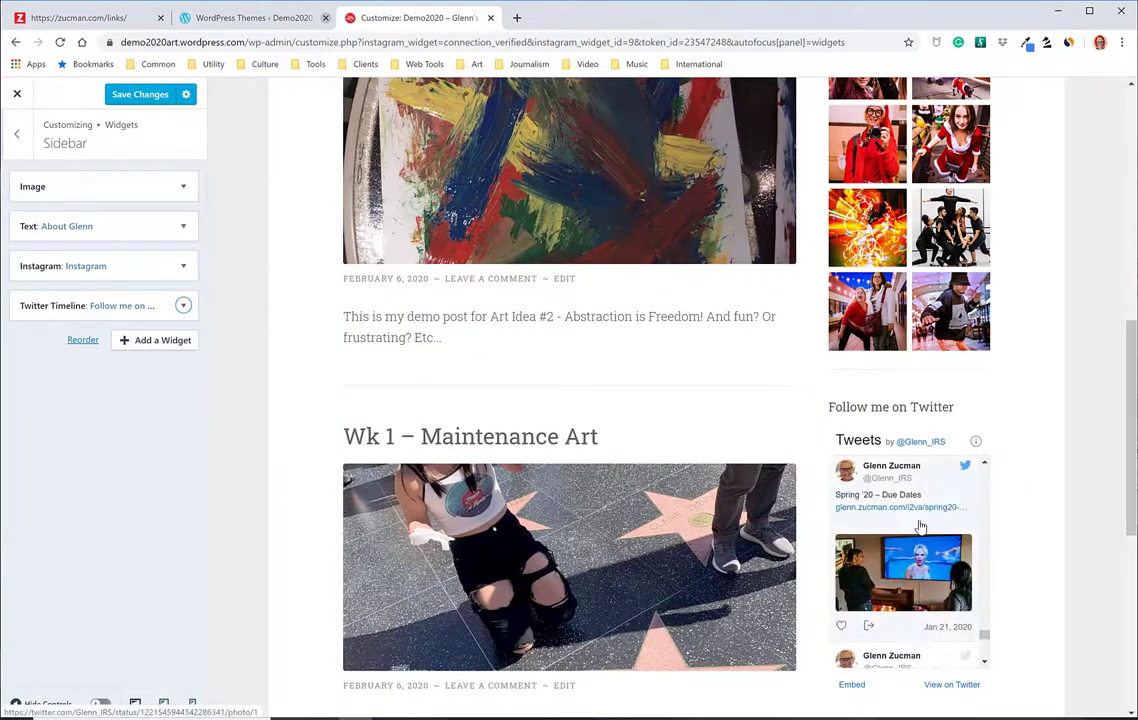
scroll(991, 575, "down", 5)
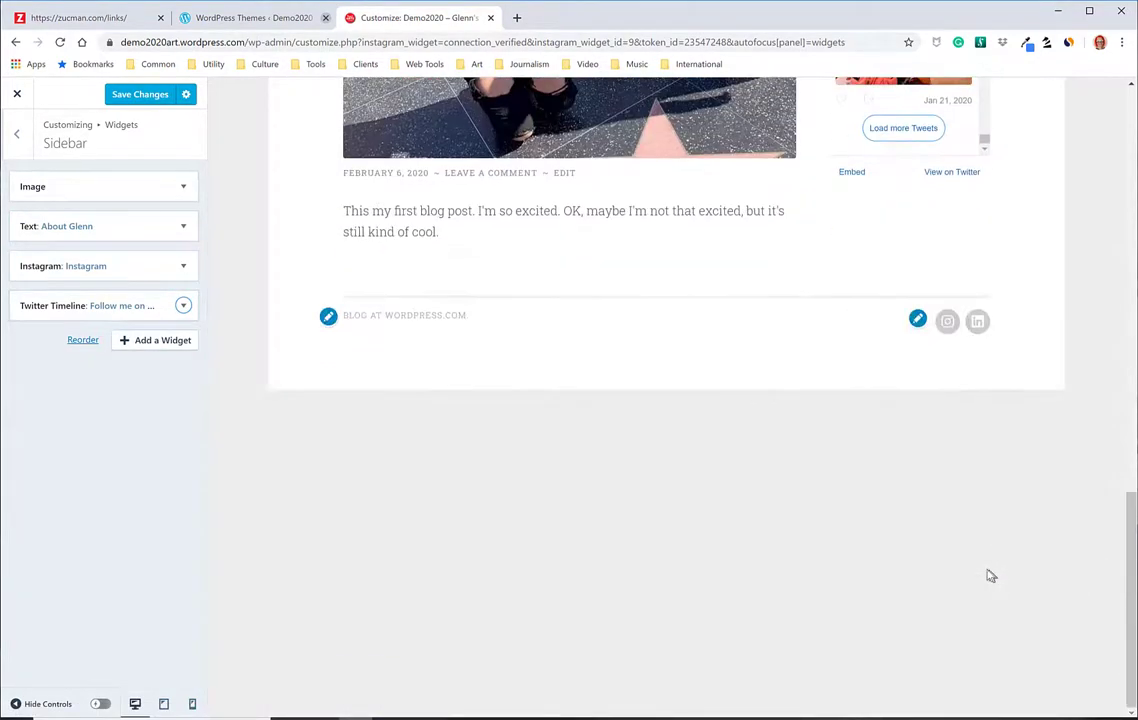
scroll(877, 554, "up", 12)
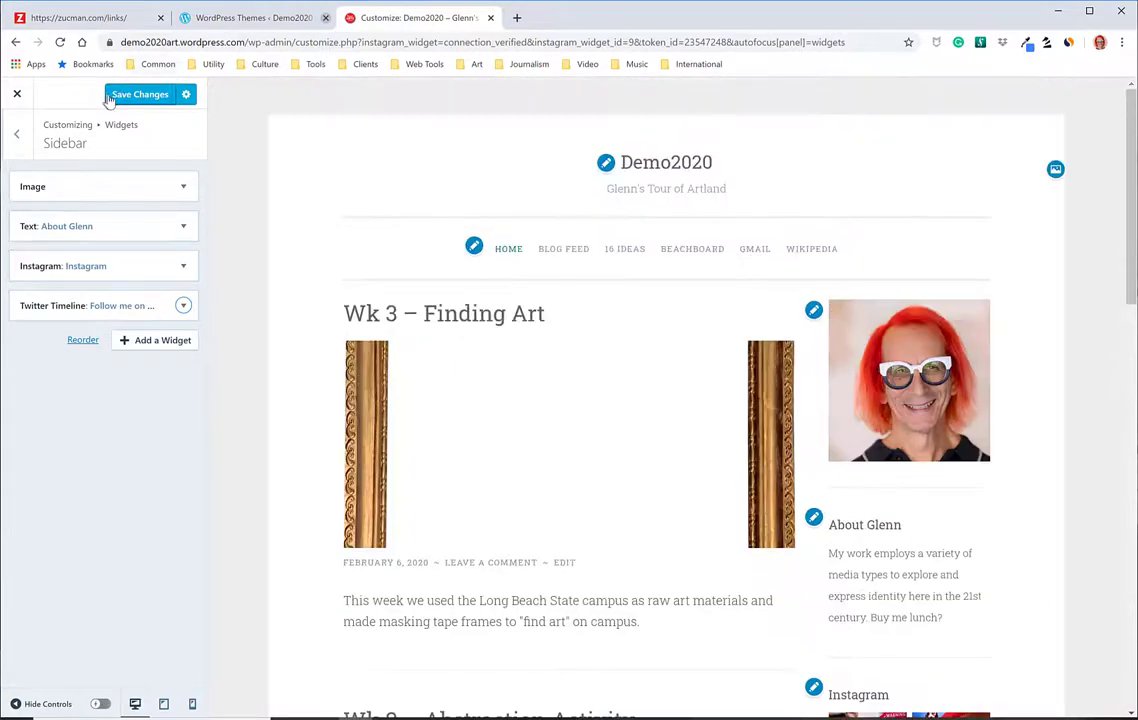
Save the sidebar widgets, exit the Customizer, and review the live Penscratch 2 sidebar's portrait, bio, Instagram and Twitter.
left_click(120, 97)
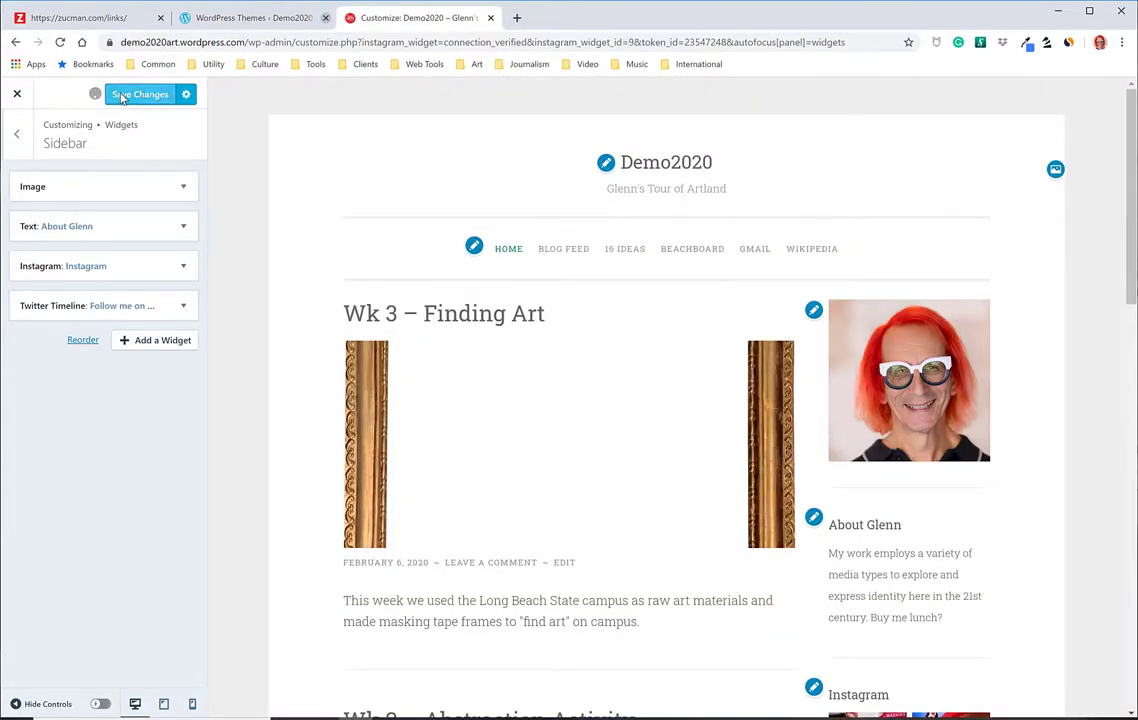
left_click(15, 95)
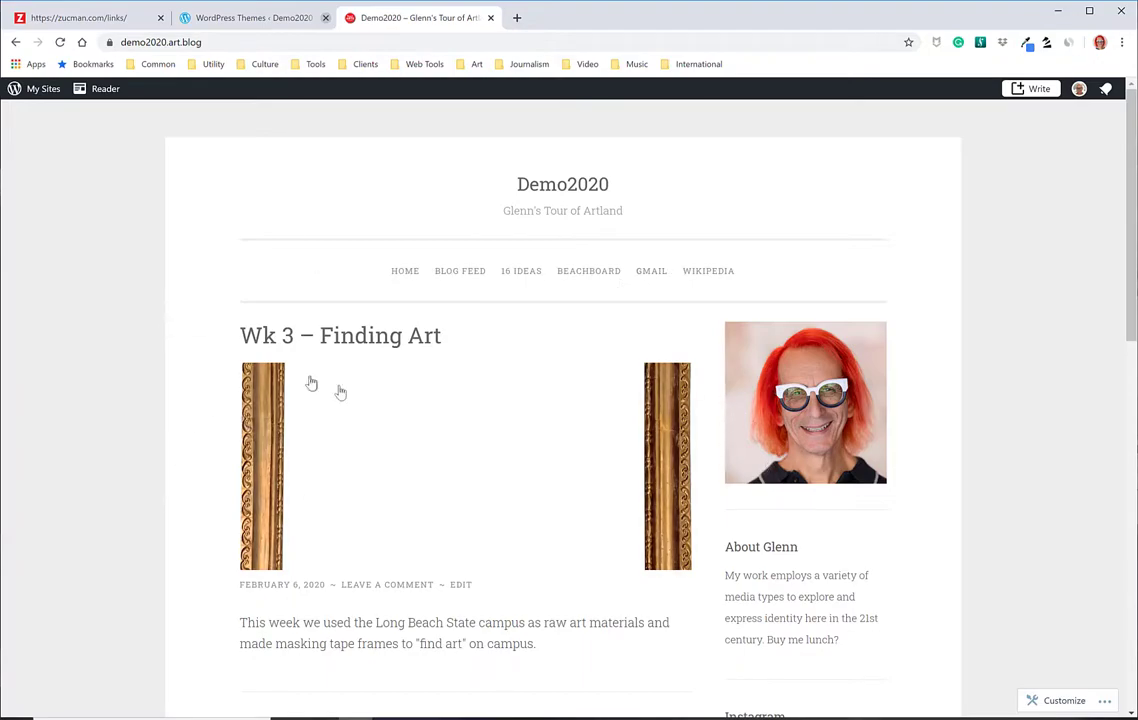
scroll(343, 400, "down", 8)
scroll(635, 424, "up", 8)
scroll(838, 427, "down", 10)
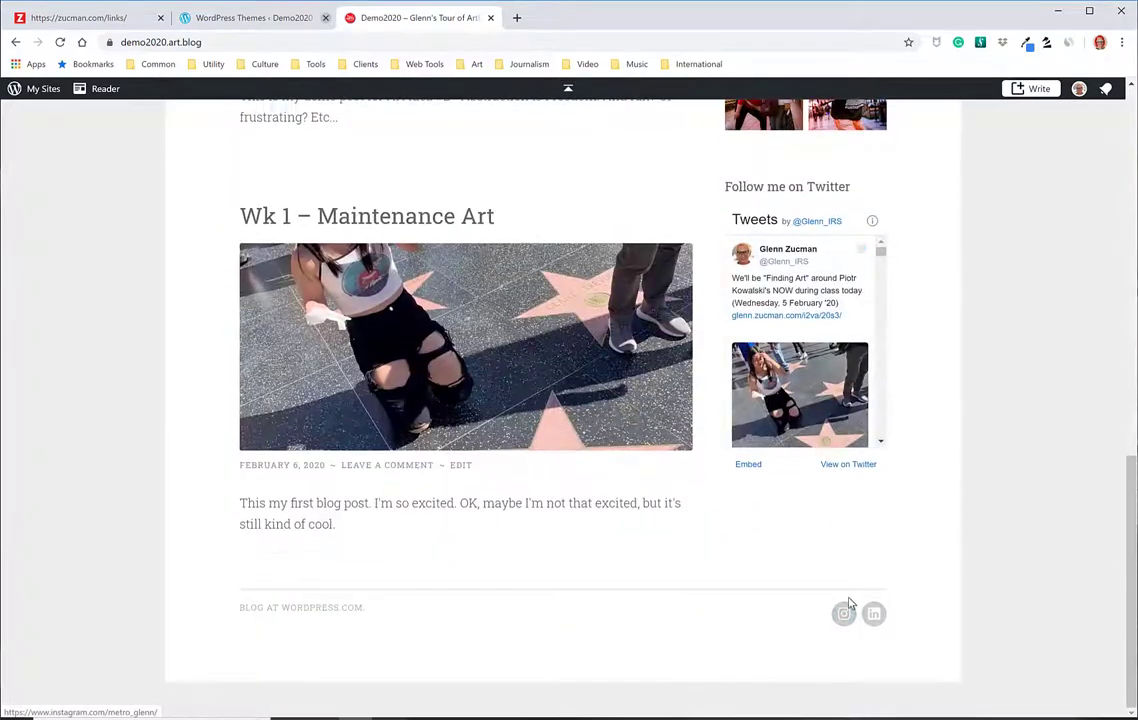
scroll(413, 590, "up", 5)
scroll(413, 590, "up", 4)
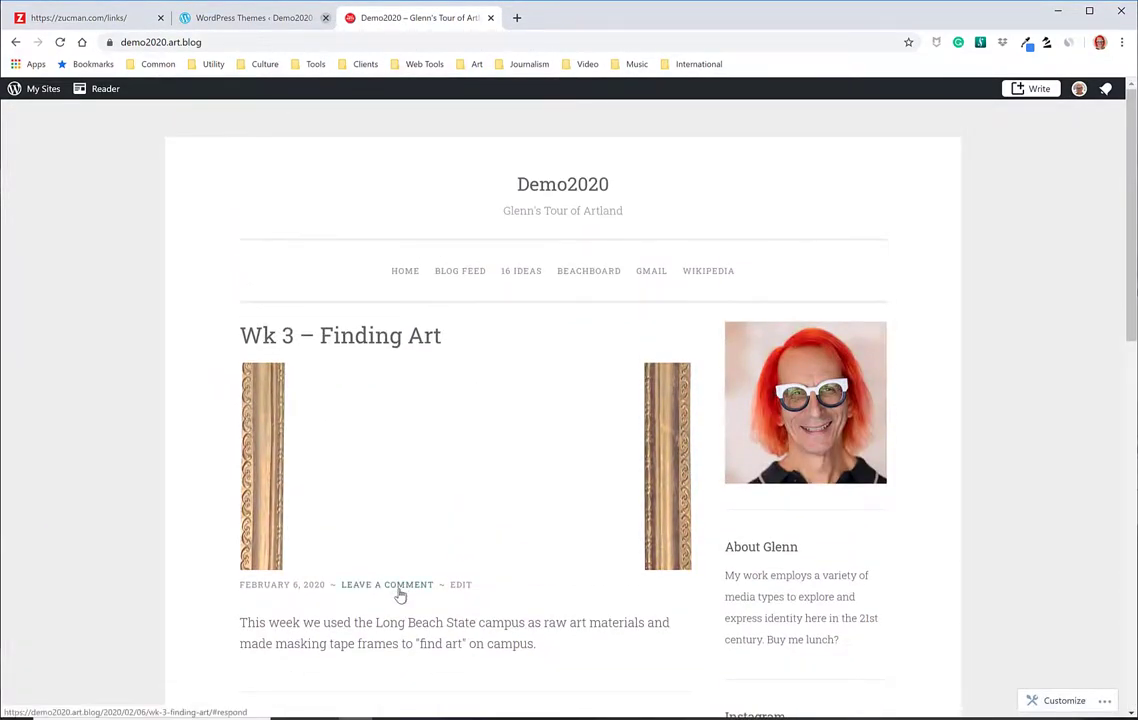